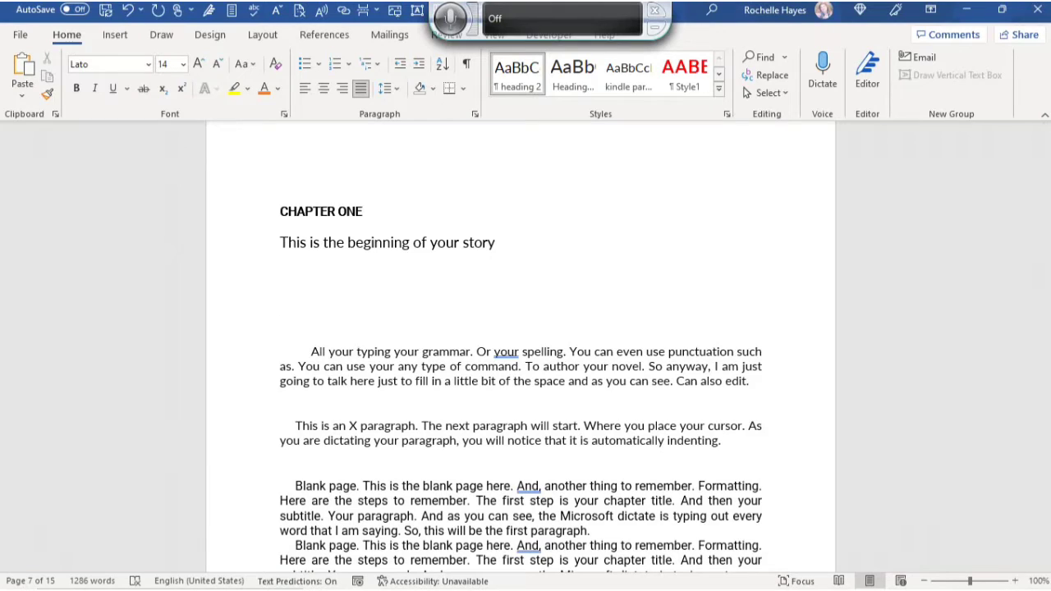
Close the speech recognition bar and apply the heading 2 style to the empty line below the subtitle.
click(655, 28)
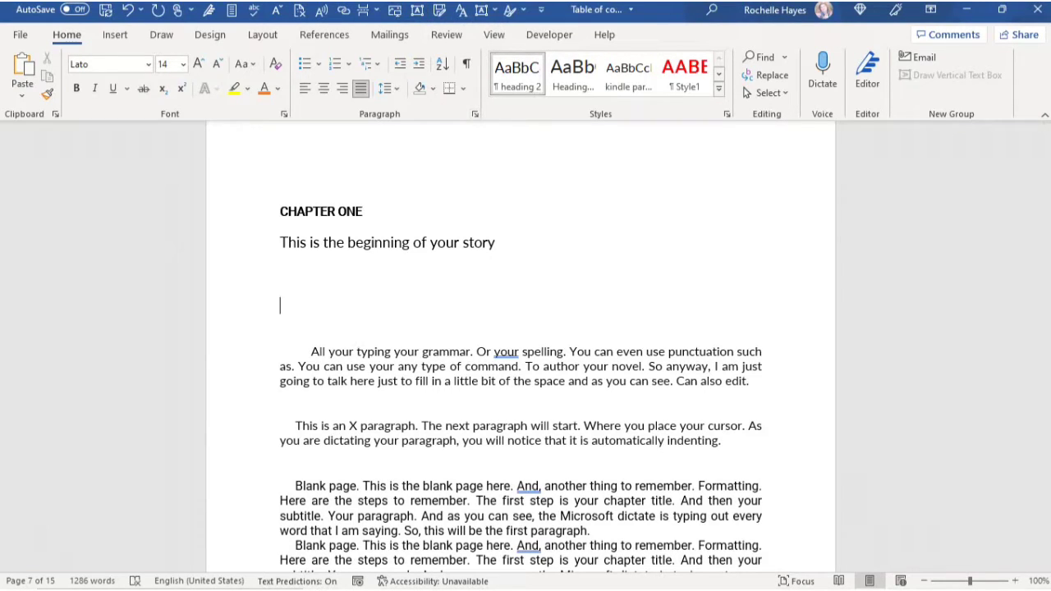
click(517, 72)
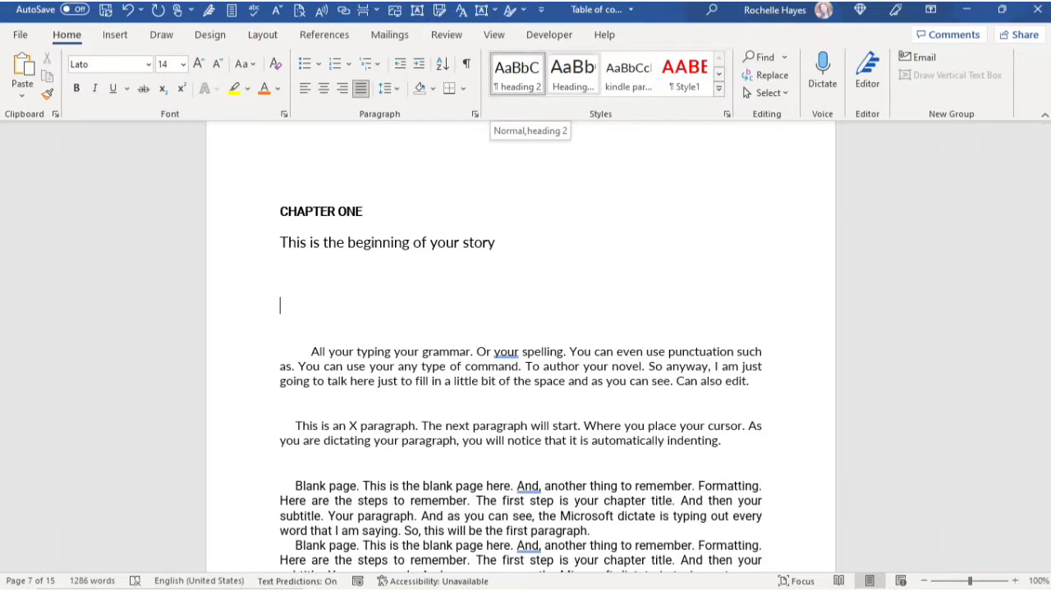
key(BackSpace)
key(Return)
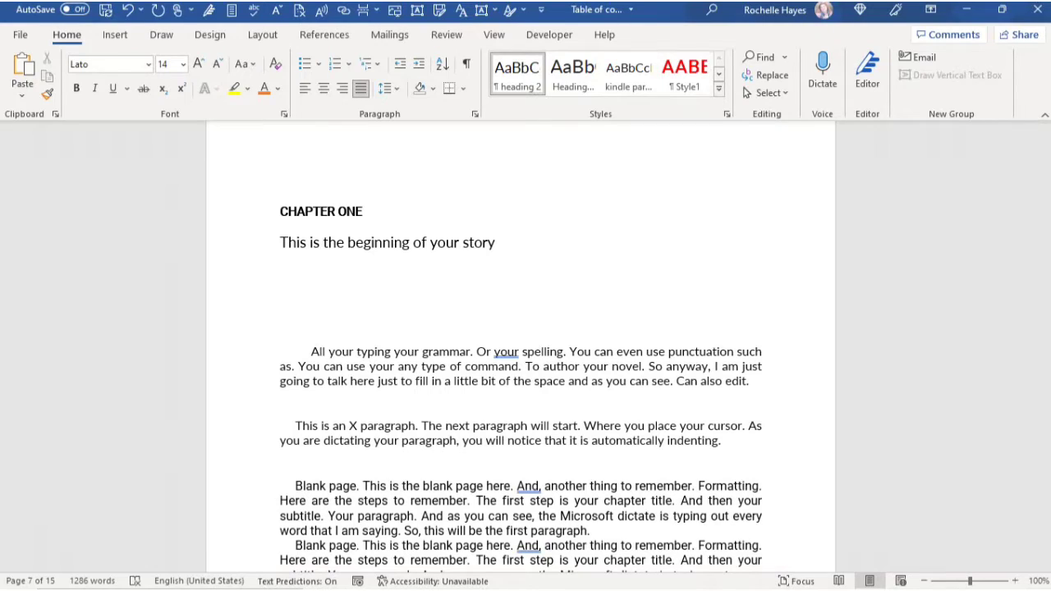
Place the cursor before "CHAPTER ONE" and open the Apply Styles pane for that line.
click(280, 212)
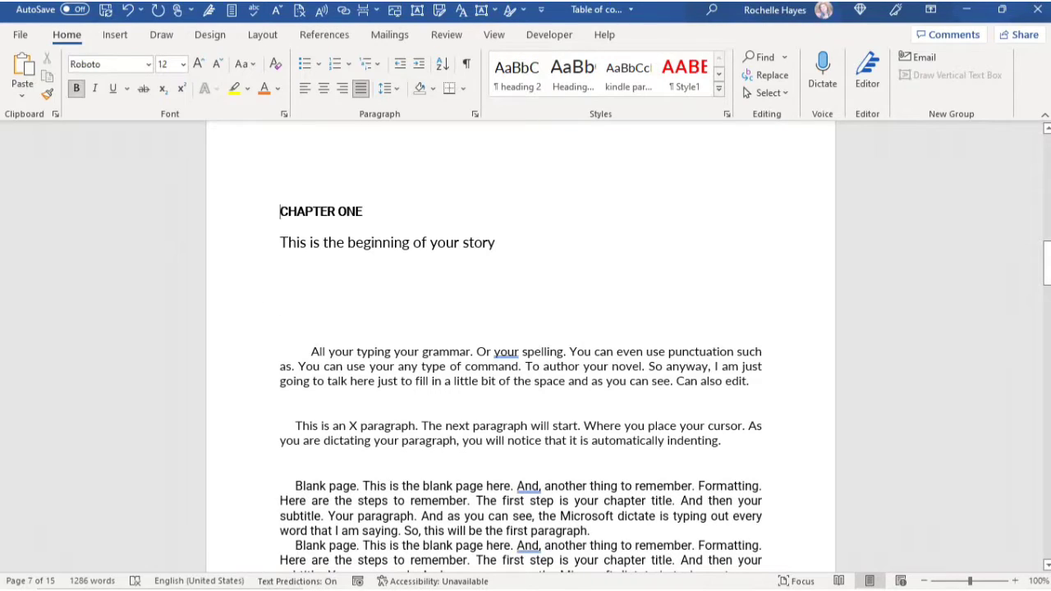
click(718, 89)
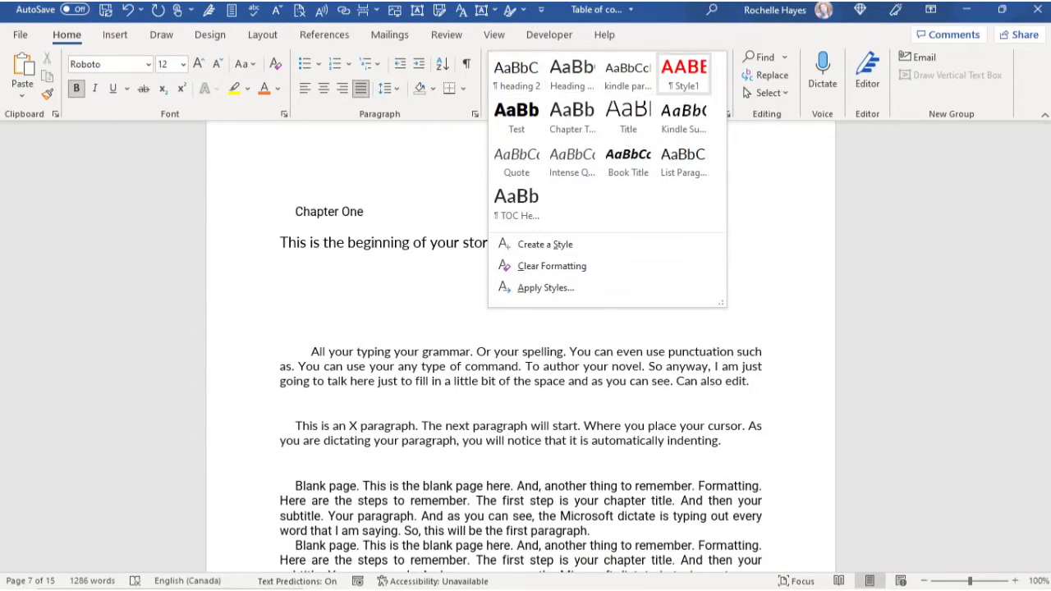
key(Escape)
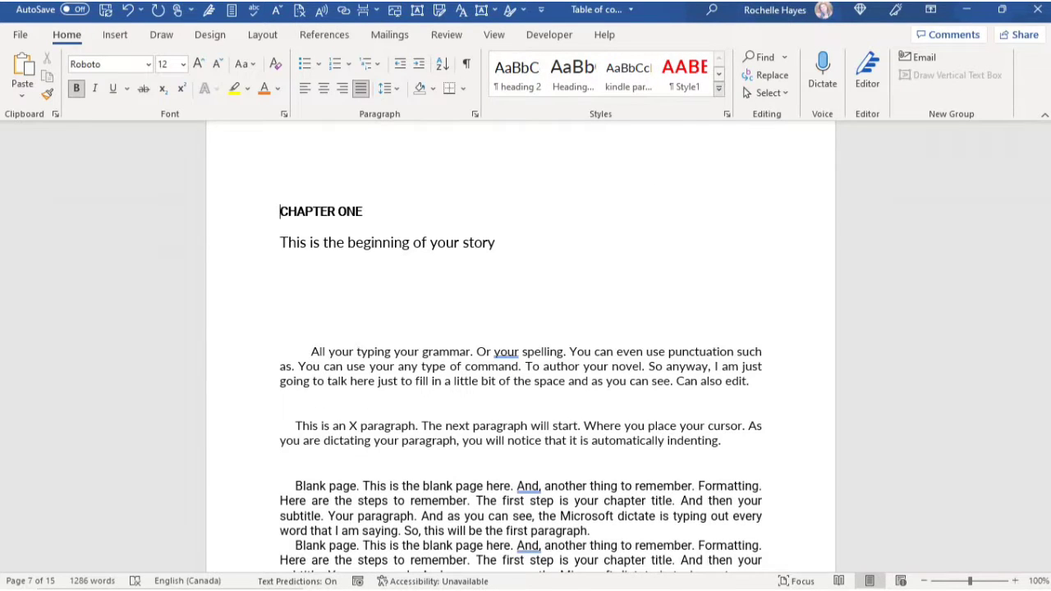
click(719, 89)
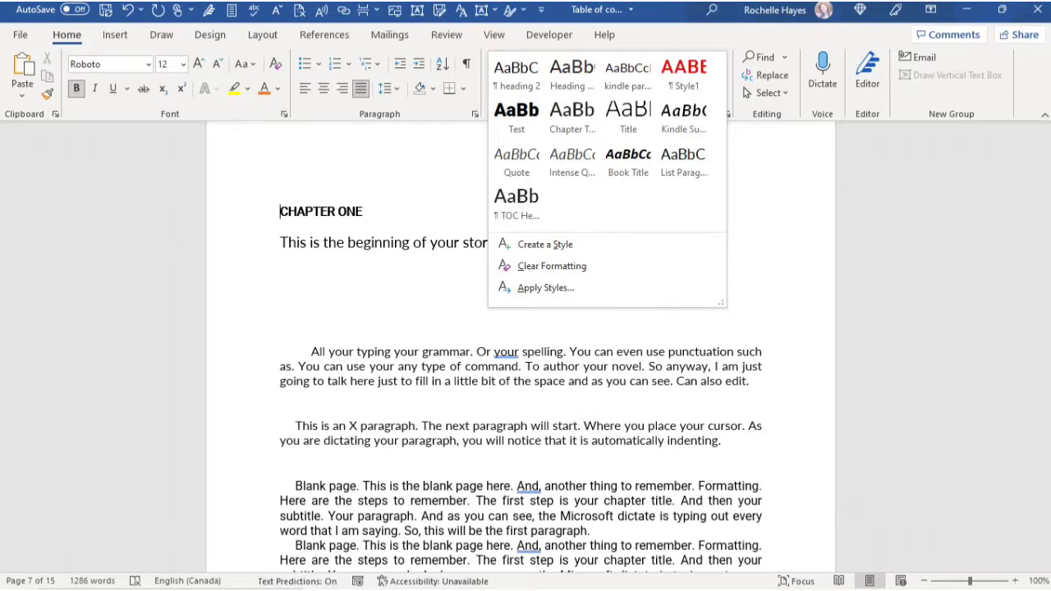
click(546, 288)
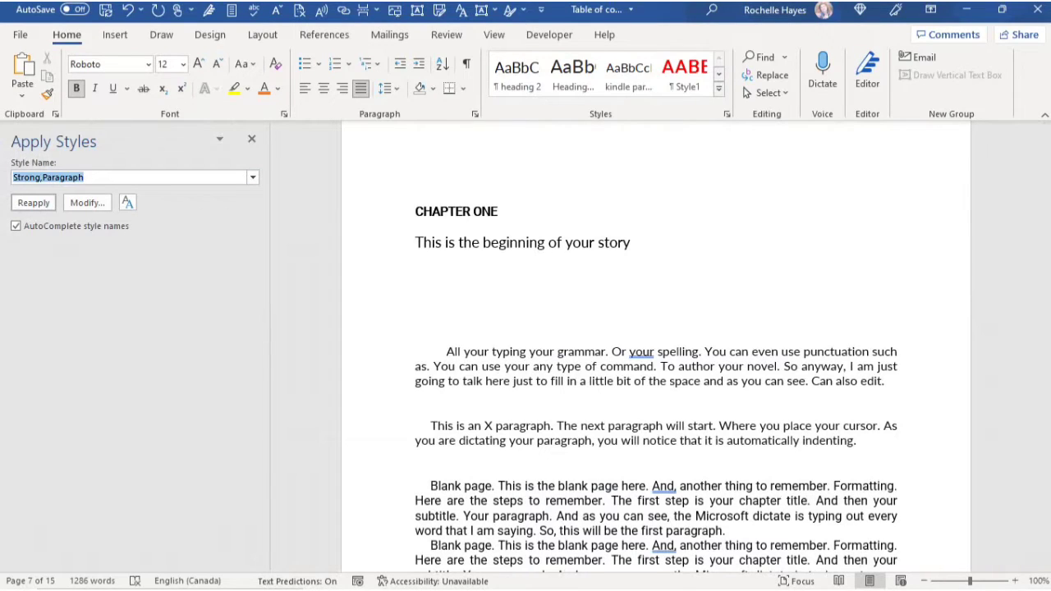
Apply Subtitle,Kindle Subtitle to the "CHAPTER ONE" line and pick the Intense Emphasis style at its start.
click(253, 177)
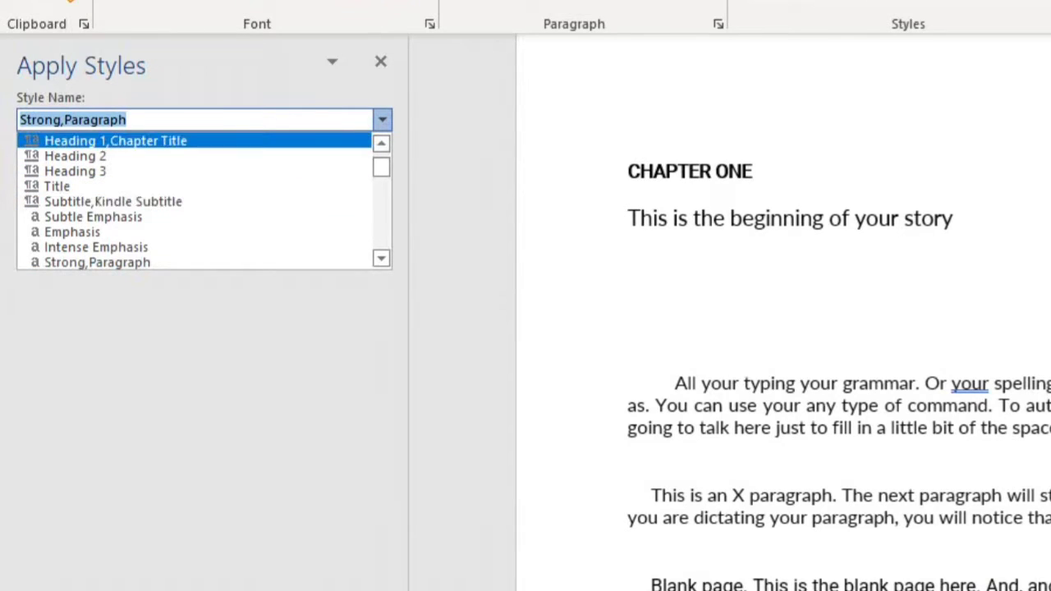
key(Escape)
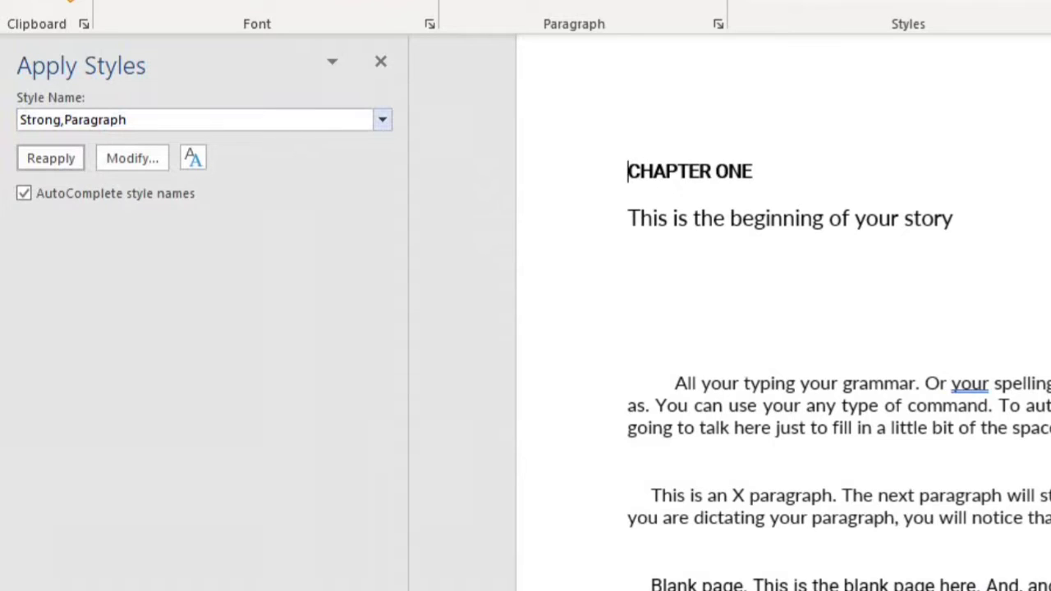
click(382, 120)
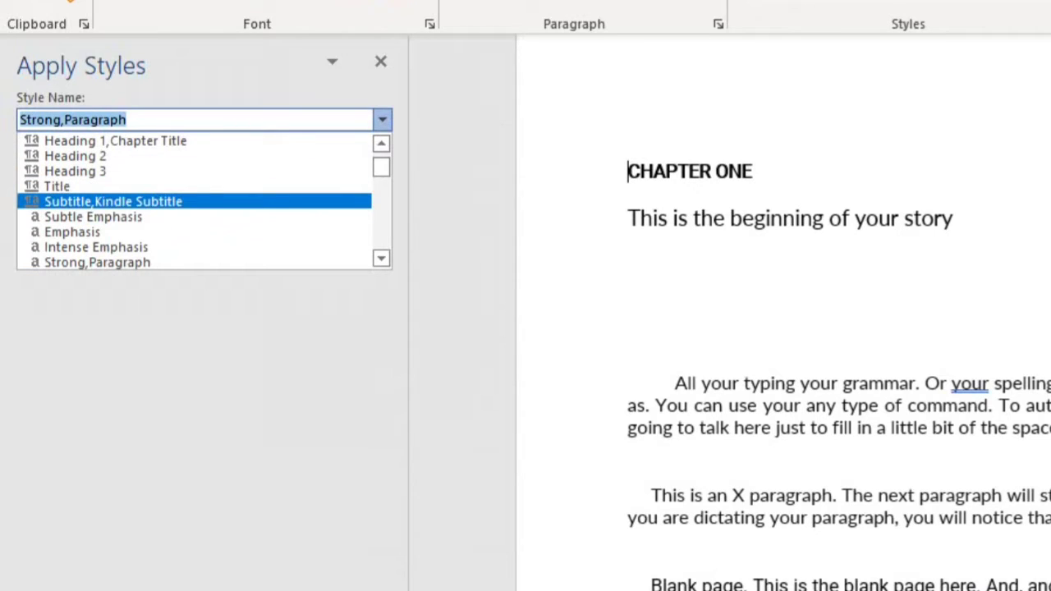
key(Return)
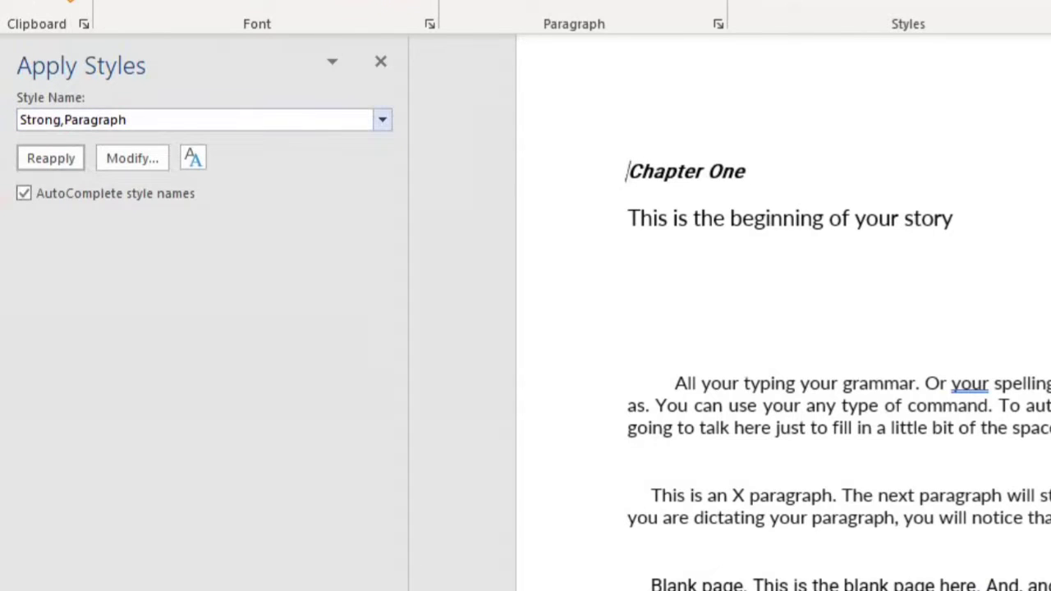
key(alt+Down)
click(97, 248)
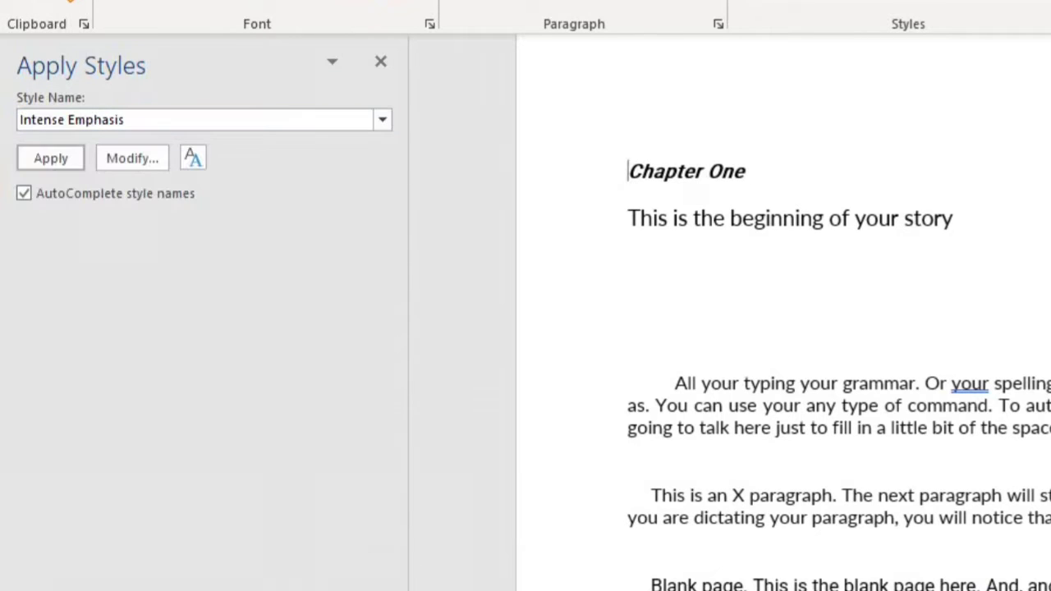
Apply the Heading 3 style to the "Chapter One" line.
key(alt+Down)
key(Up)
key(Up)
key(Up)
key(Up)
key(Up)
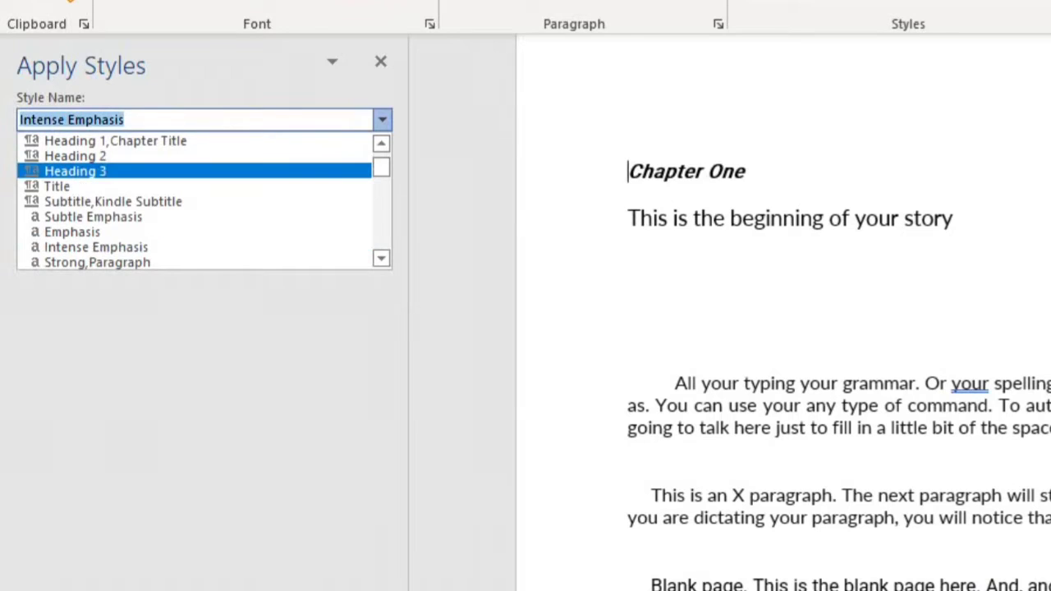
key(Escape)
Apply the Subtle Emphasis style at the start of "Chapter One" and close the Apply Styles pane.
click(383, 120)
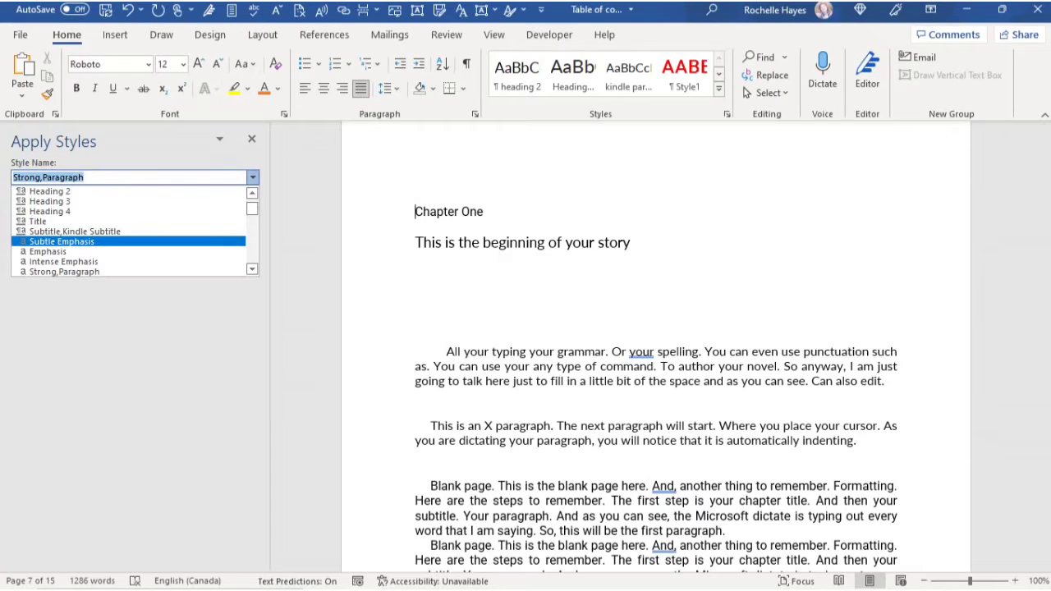
key(Return)
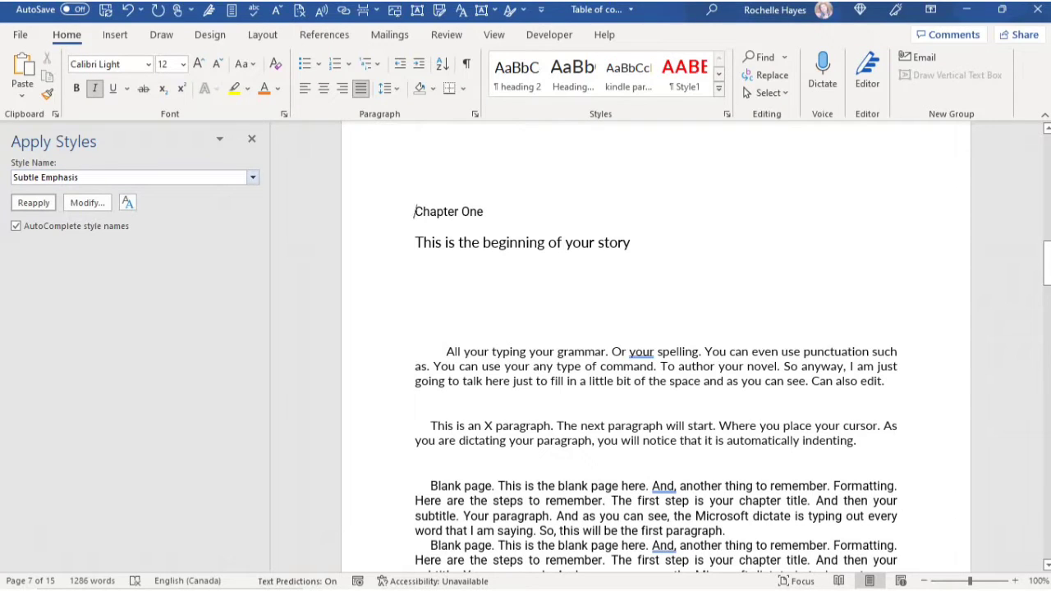
click(220, 139)
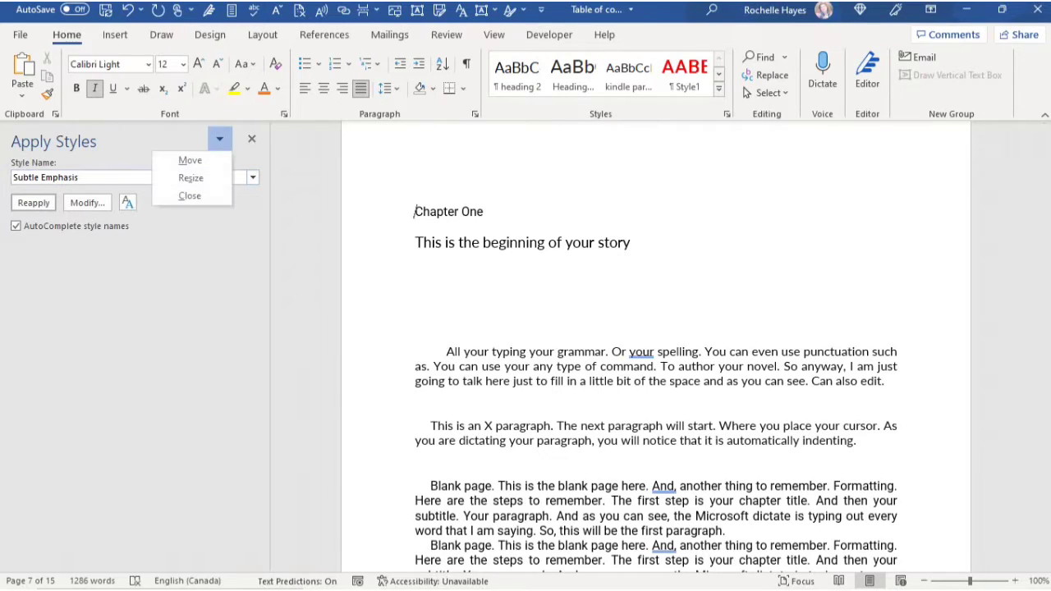
key(Down)
key(Down)
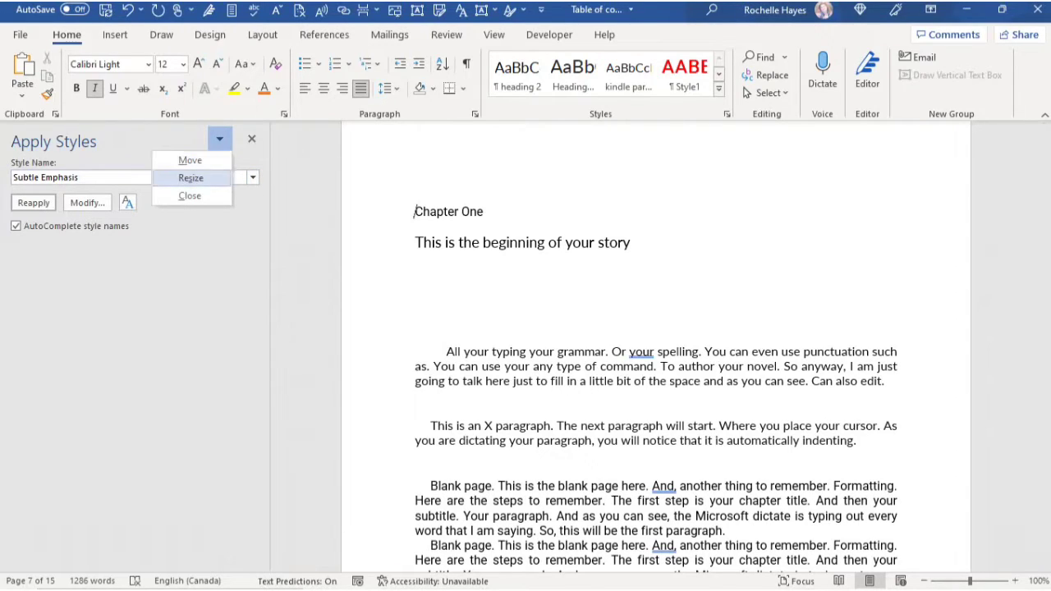
key(Down)
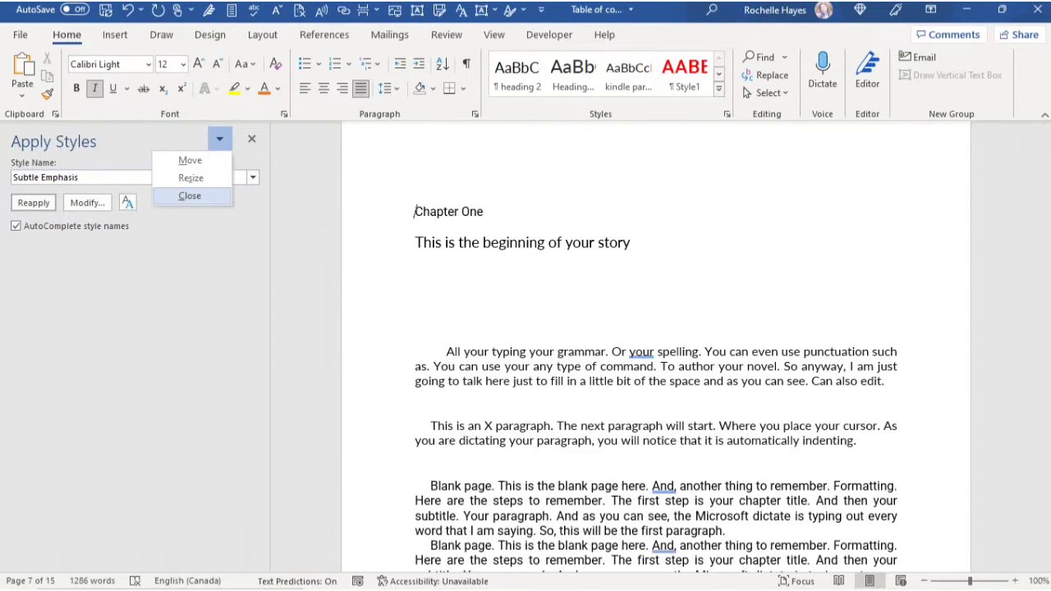
key(Return)
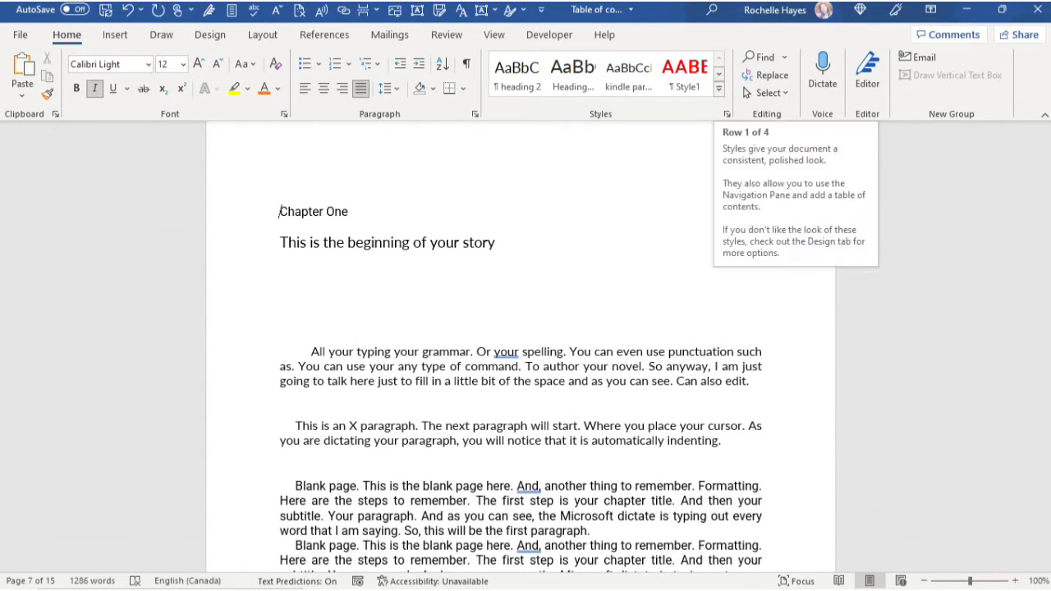
click(719, 74)
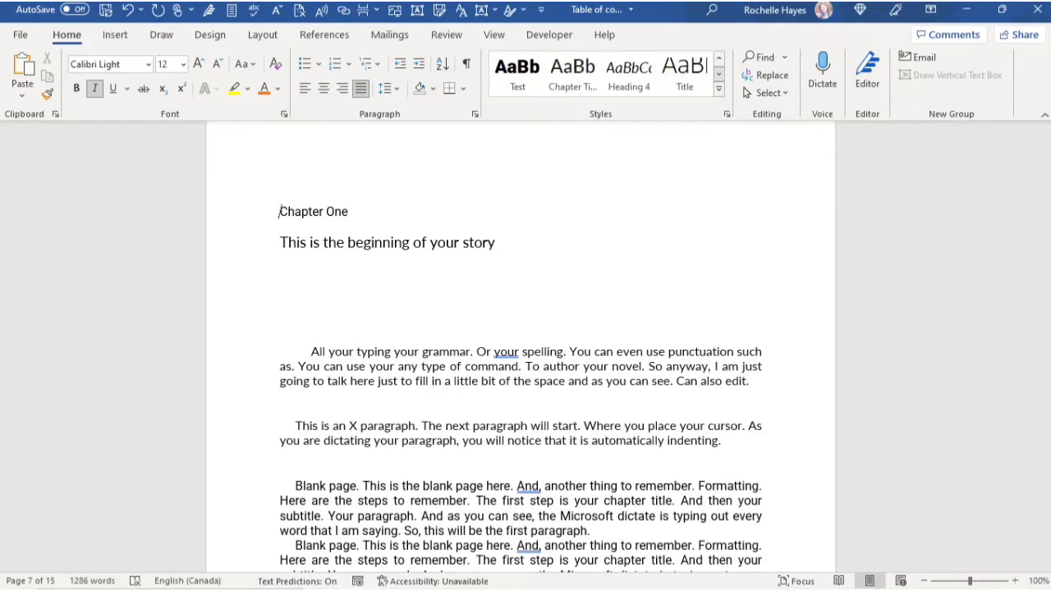
click(718, 73)
click(719, 73)
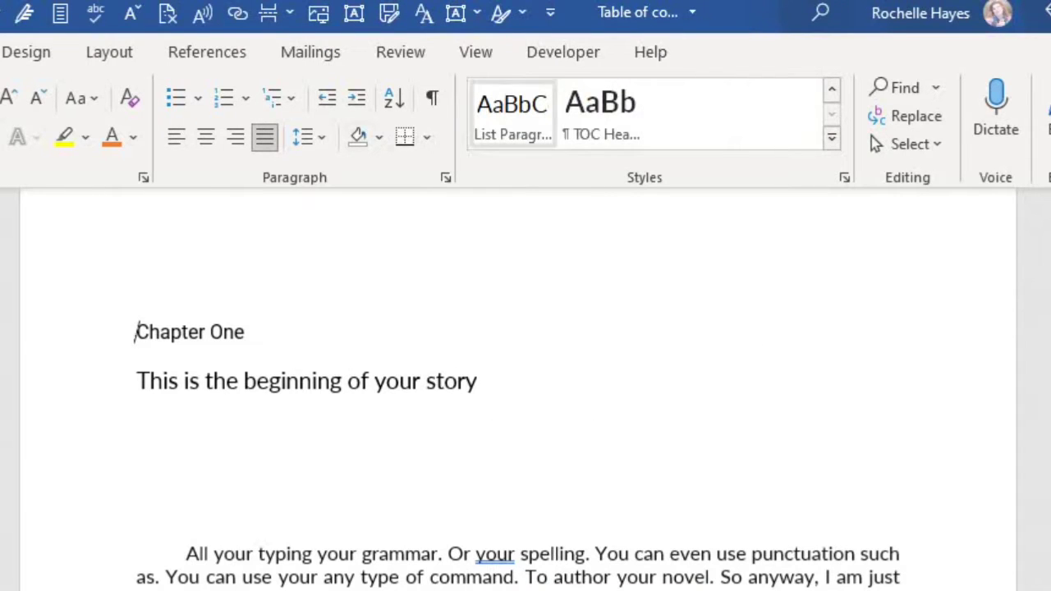
click(832, 137)
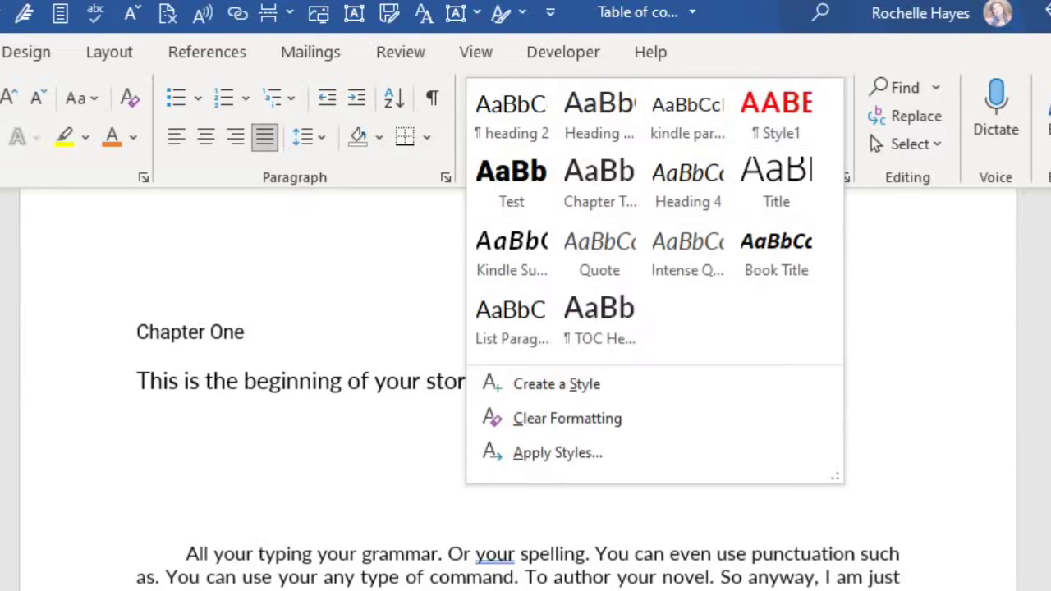
key(Escape)
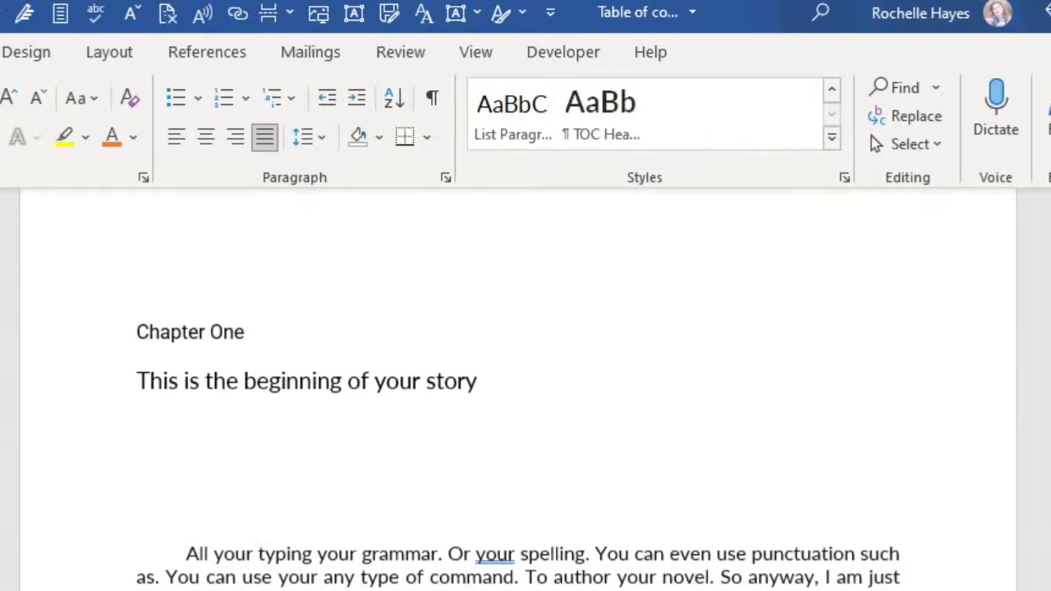
Apply the Heading 1,Chapter Title style to the line "This is the beginning of your story".
click(136, 381)
click(832, 137)
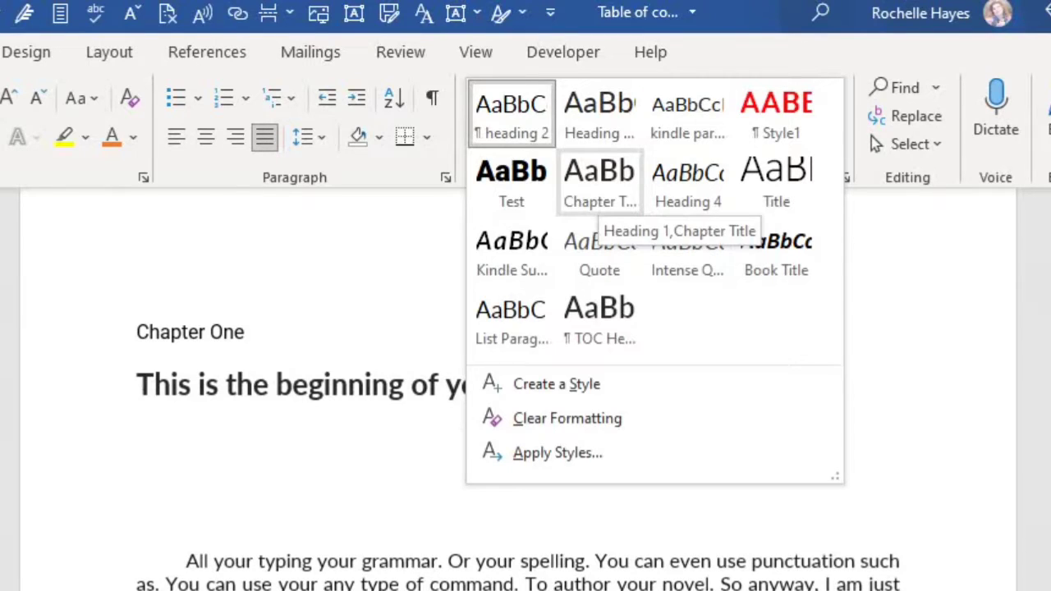
click(599, 176)
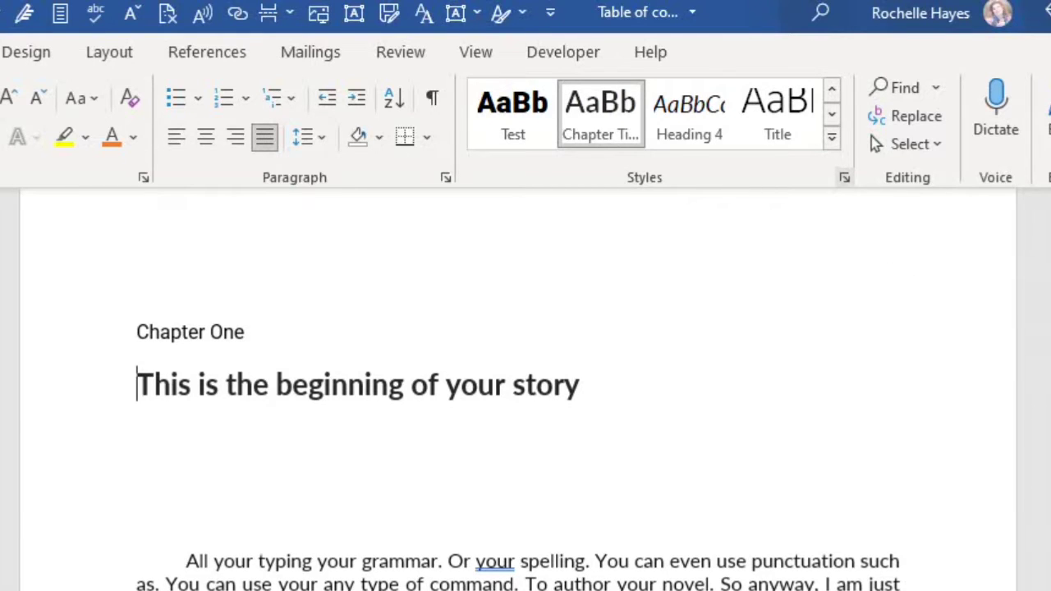
Open the full Styles pane and place it beside the page with its list at the first entries.
click(844, 177)
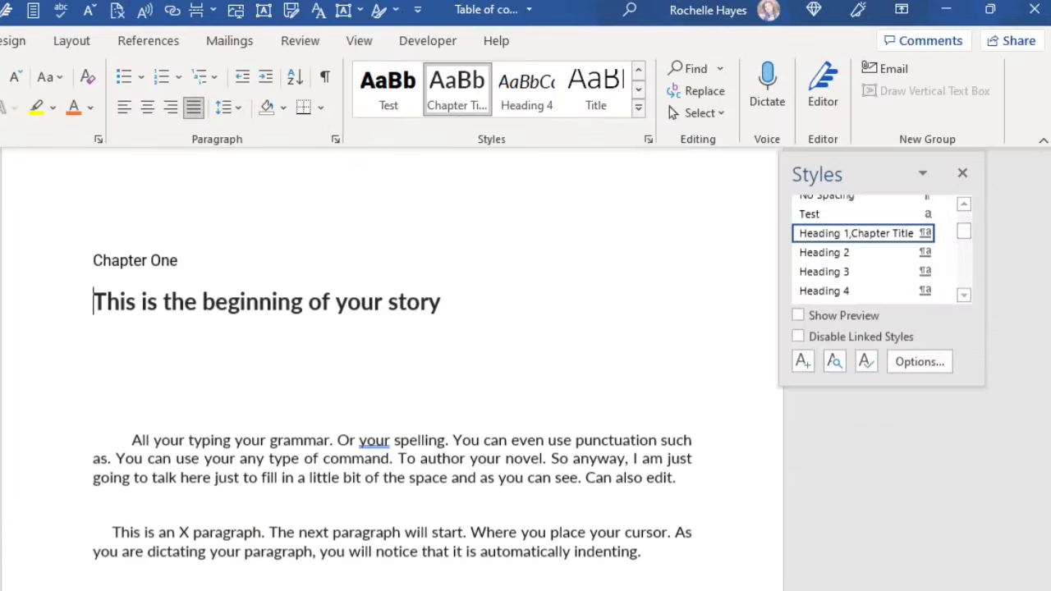
drag(863, 173, 839, 258)
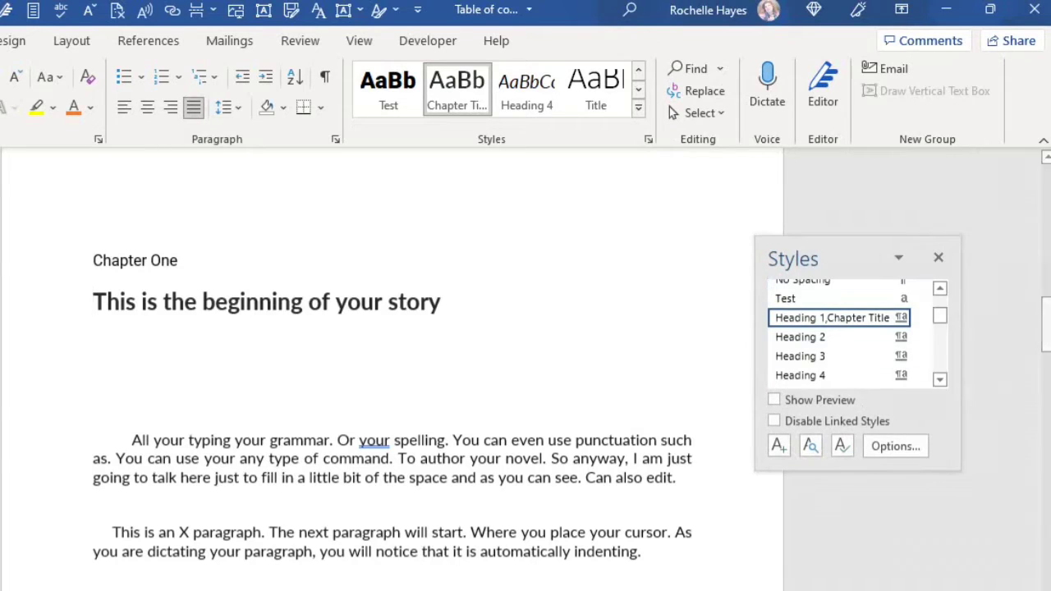
scroll(838, 336, up, 2)
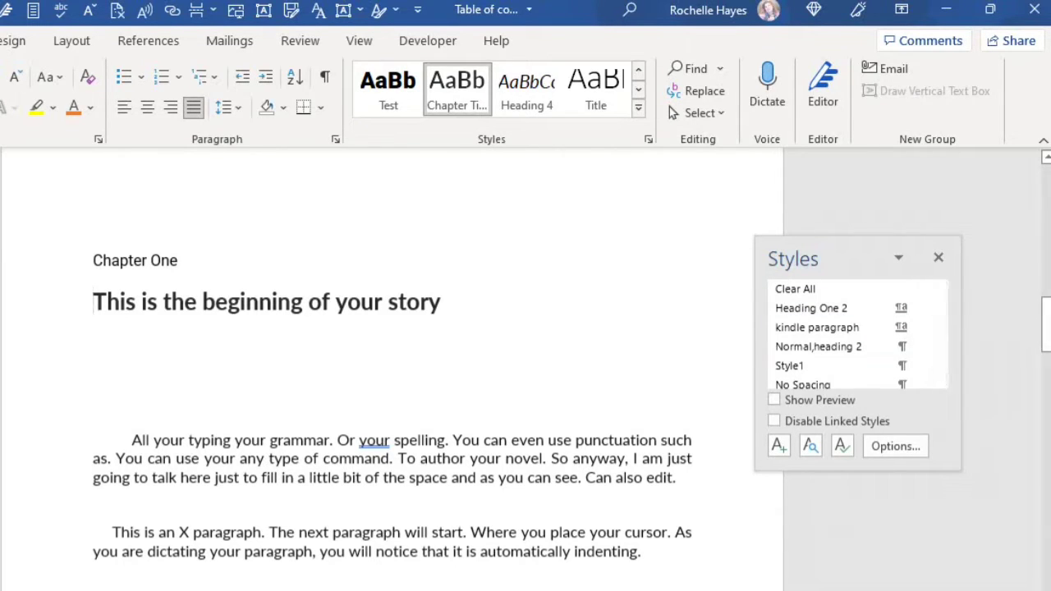
Open the Style Pane Options and set the styles to show to In use.
click(895, 446)
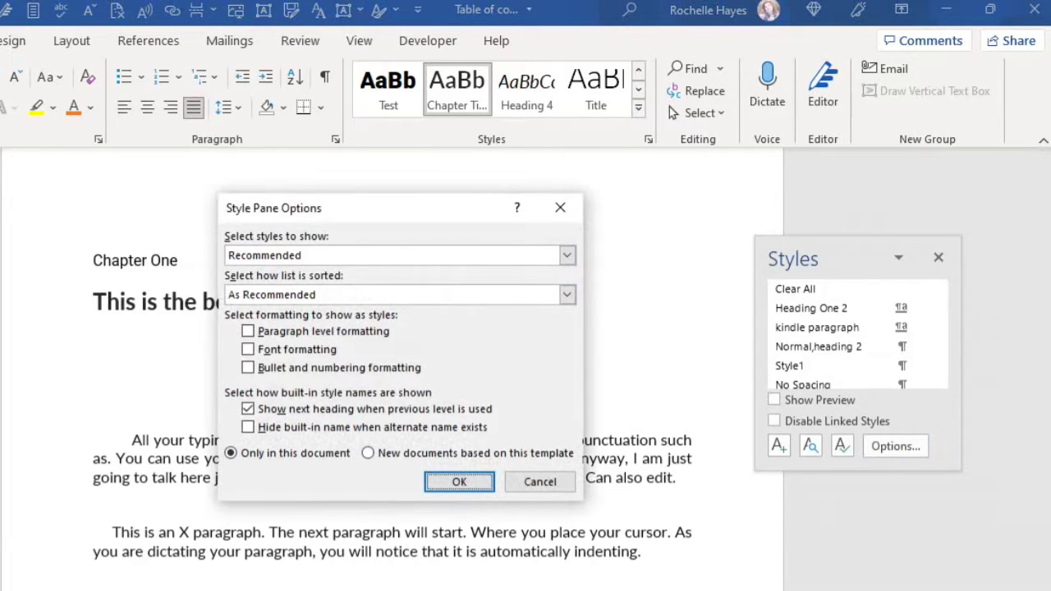
click(567, 256)
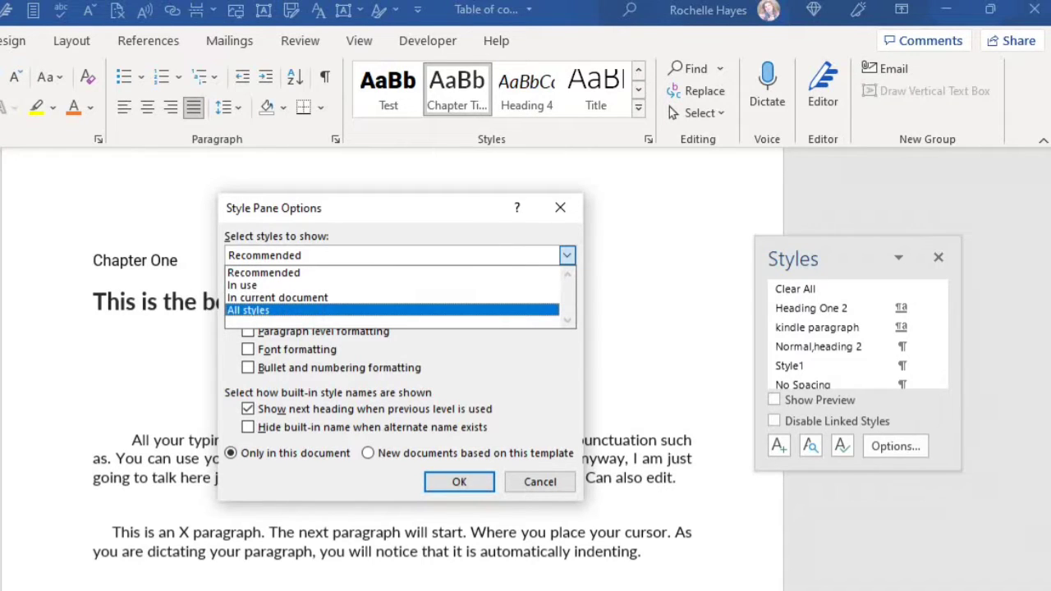
key(Return)
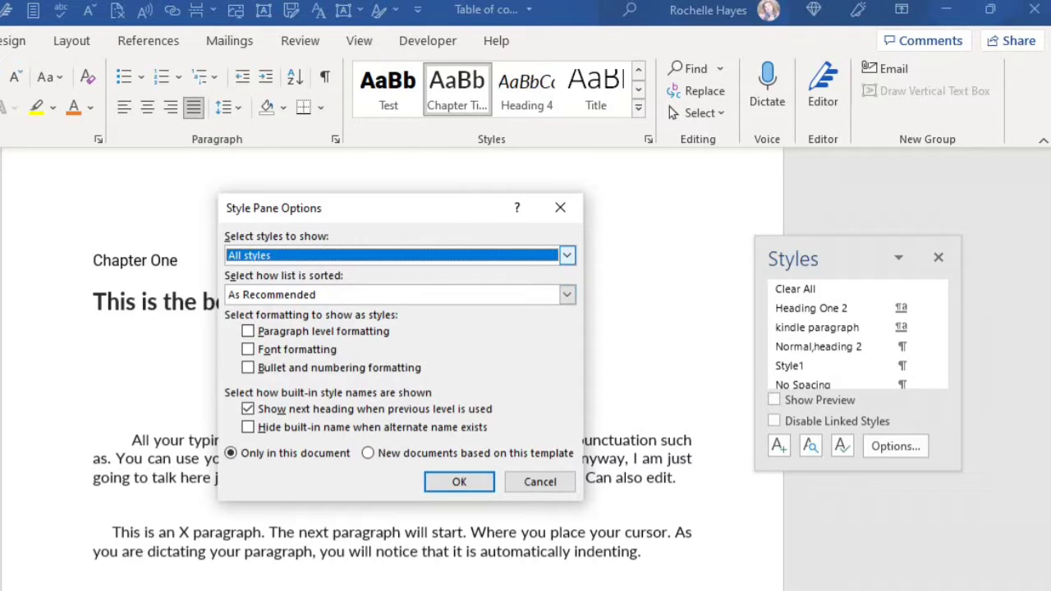
click(566, 256)
key(Up)
key(Up)
key(Up)
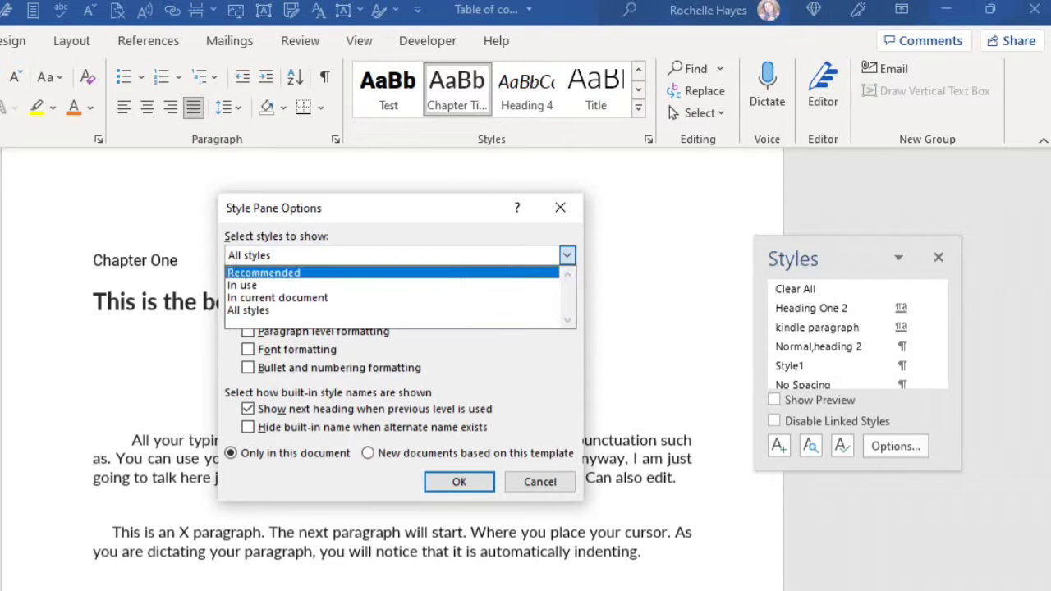
key(Down)
key(Return)
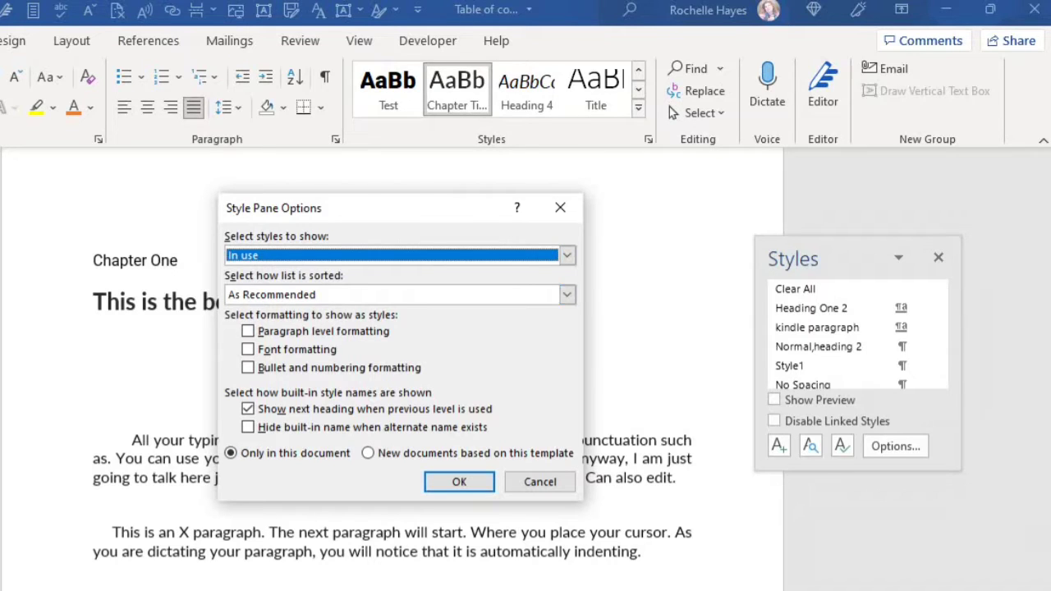
Sort the Styles pane list by type and apply the pane options to new documents based on this template.
click(567, 294)
key(Down)
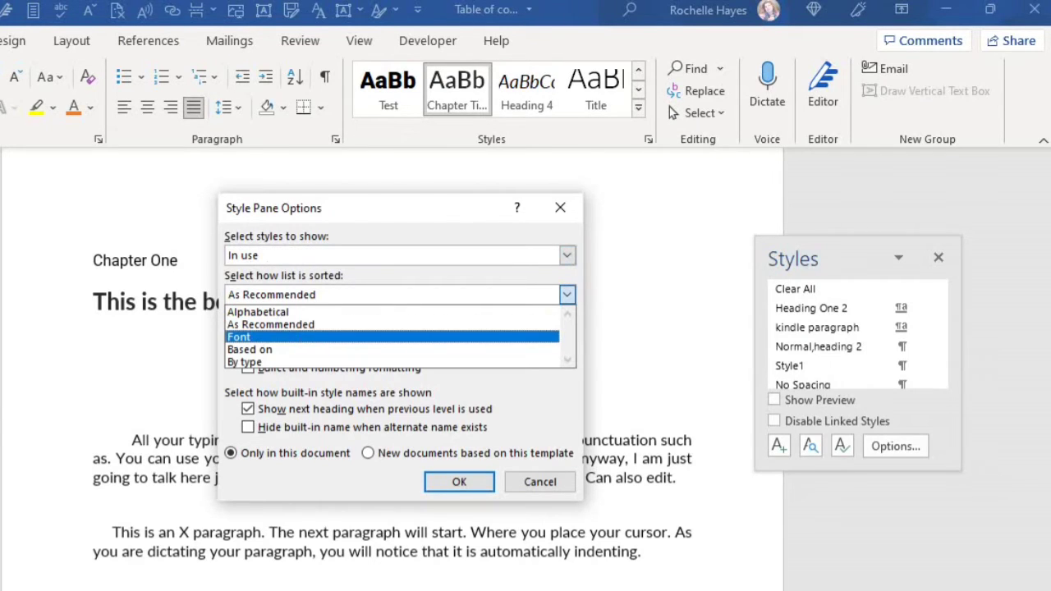
key(Down)
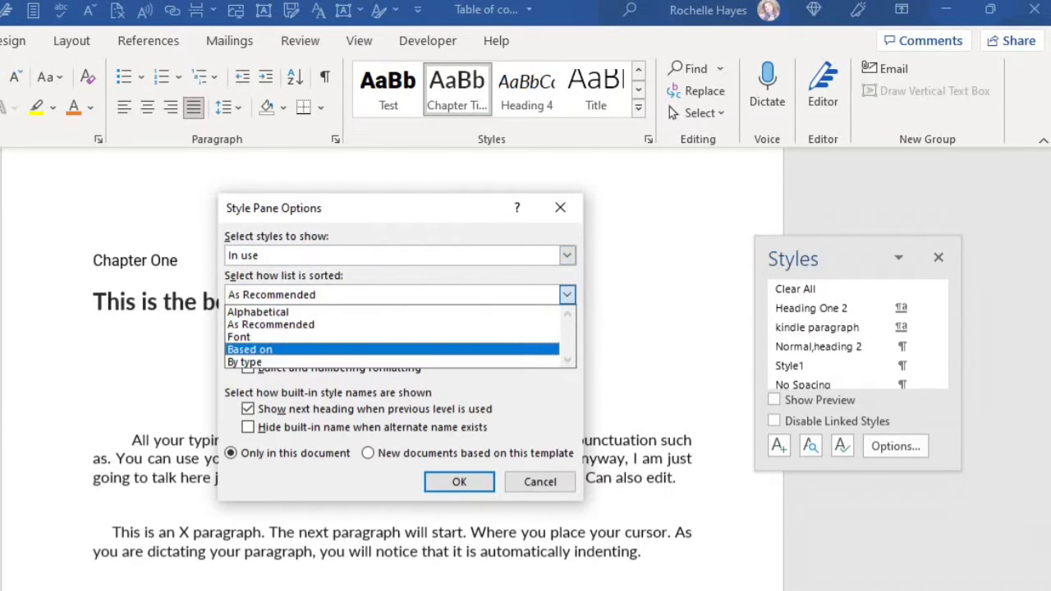
key(Down)
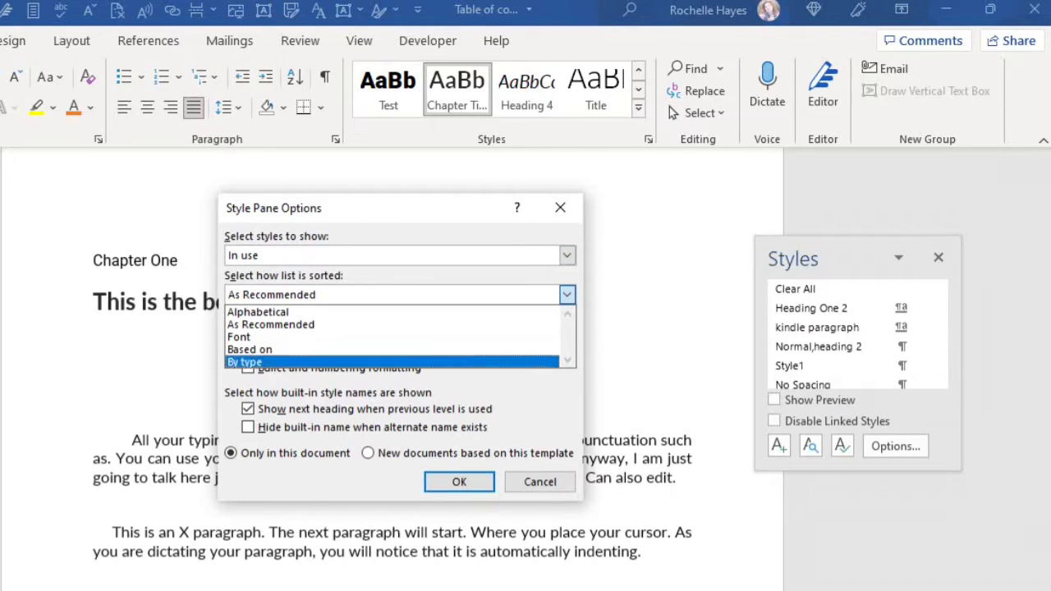
key(Return)
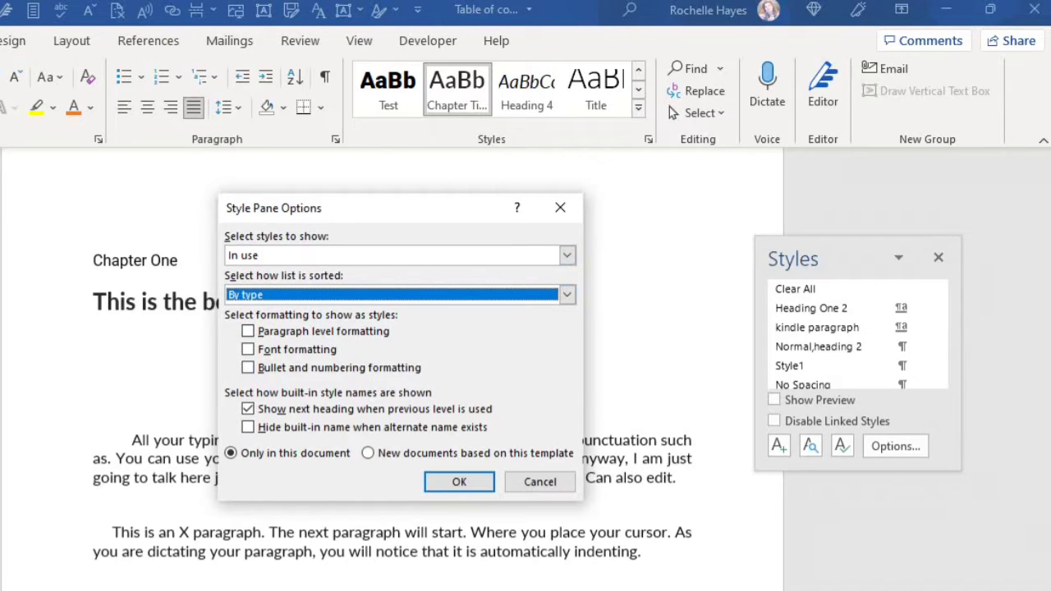
click(368, 453)
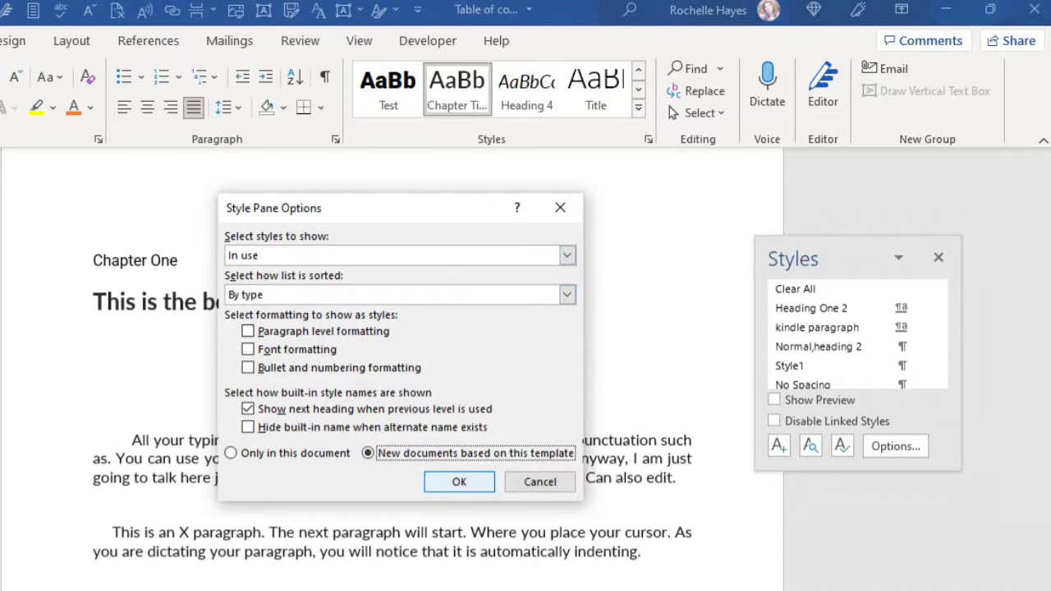
click(460, 482)
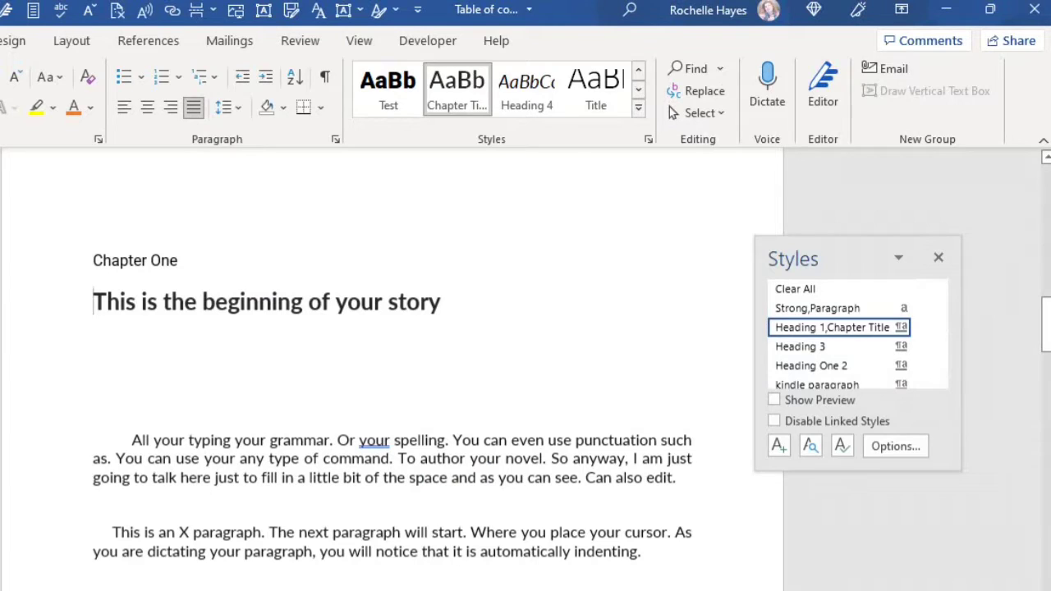
Check which styles the first body paragraph and "Chapter One" use, and close the Styles pane.
click(128, 440)
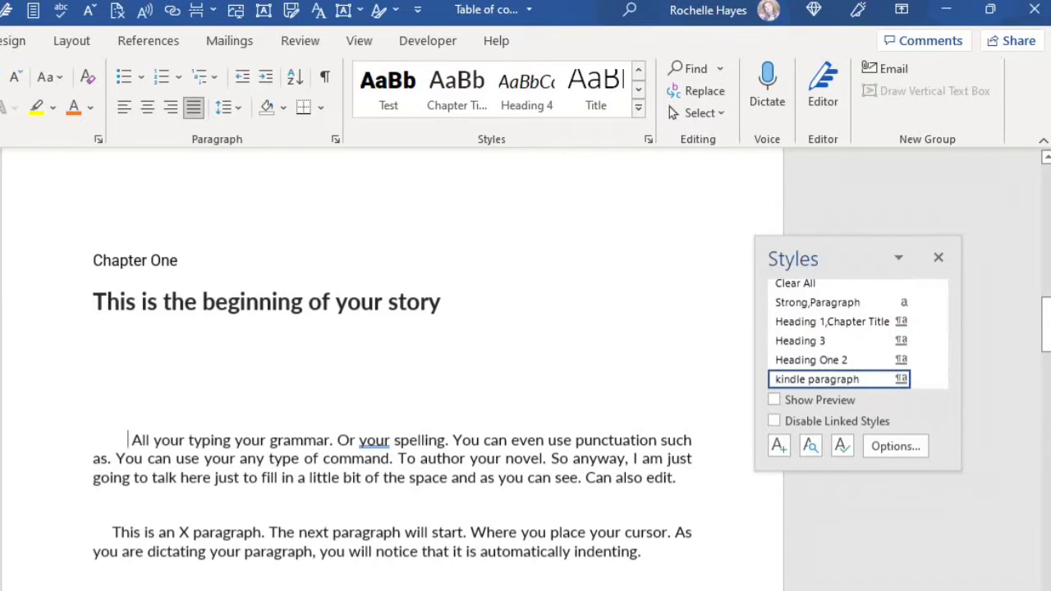
click(93, 260)
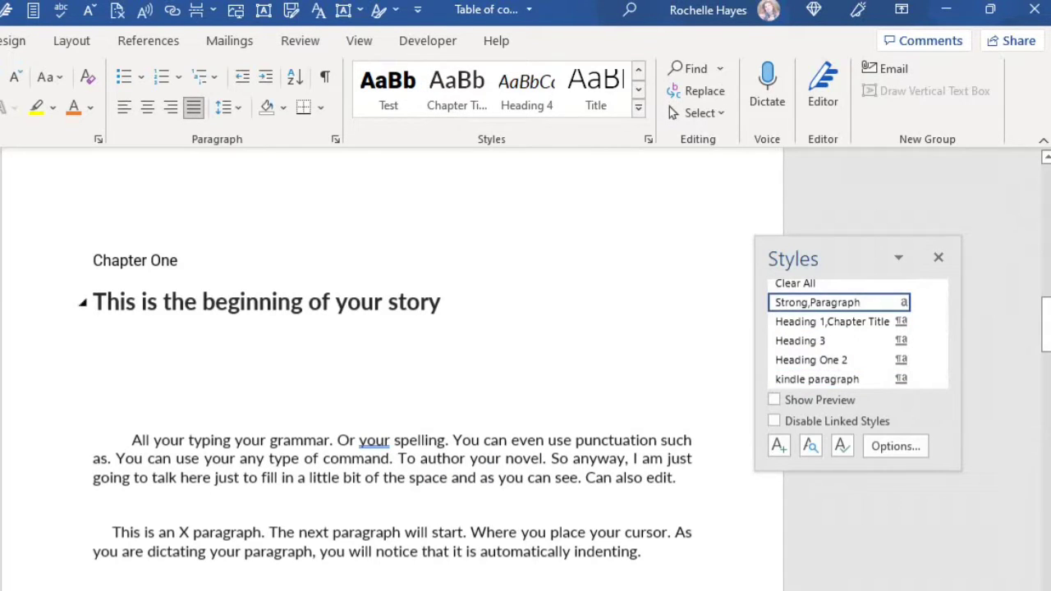
scroll(392, 369, down, 4)
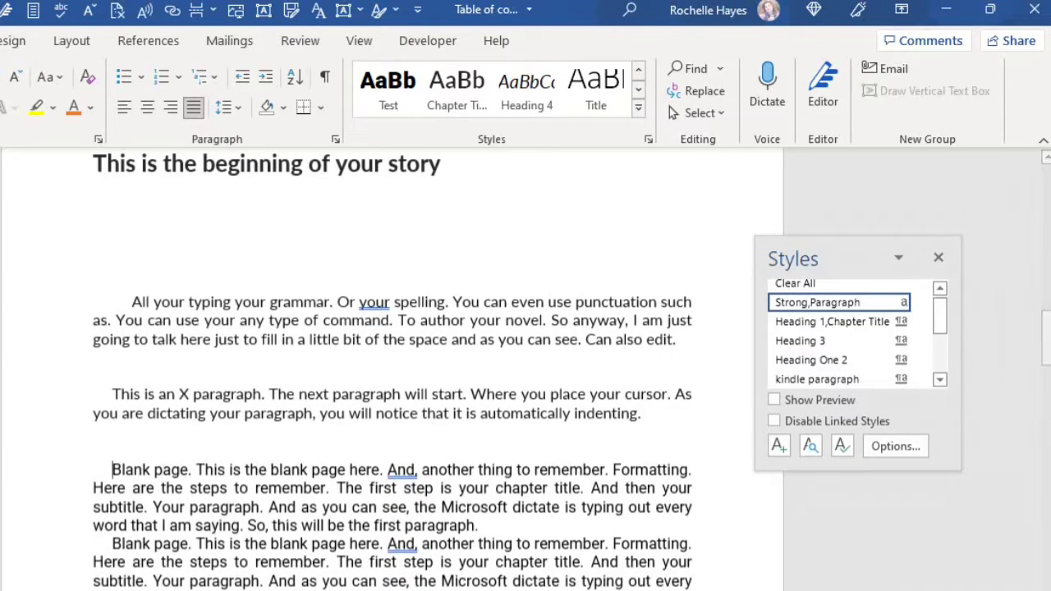
scroll(394, 370, up, 4)
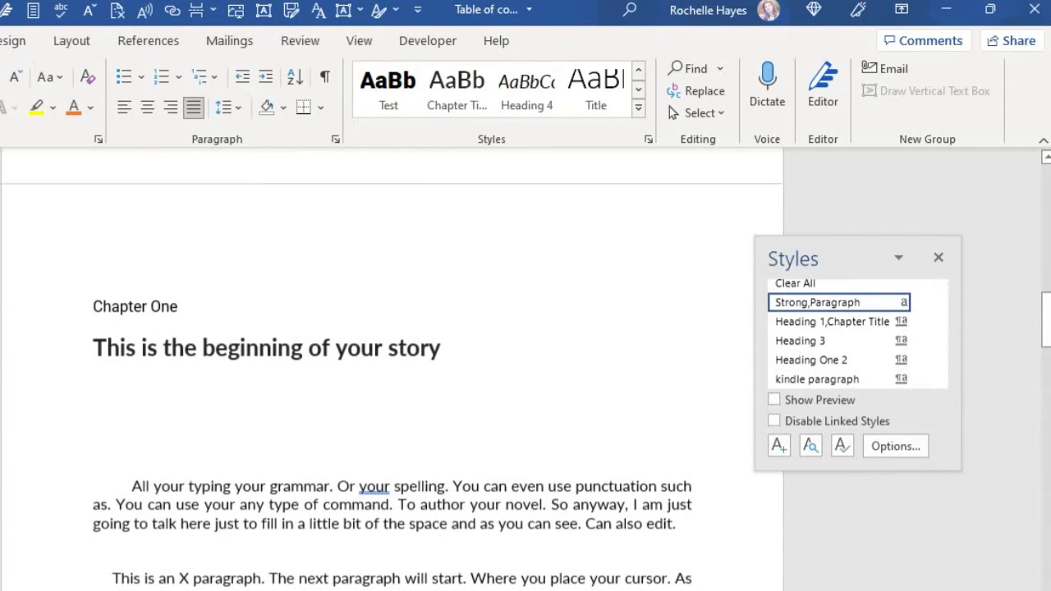
click(939, 258)
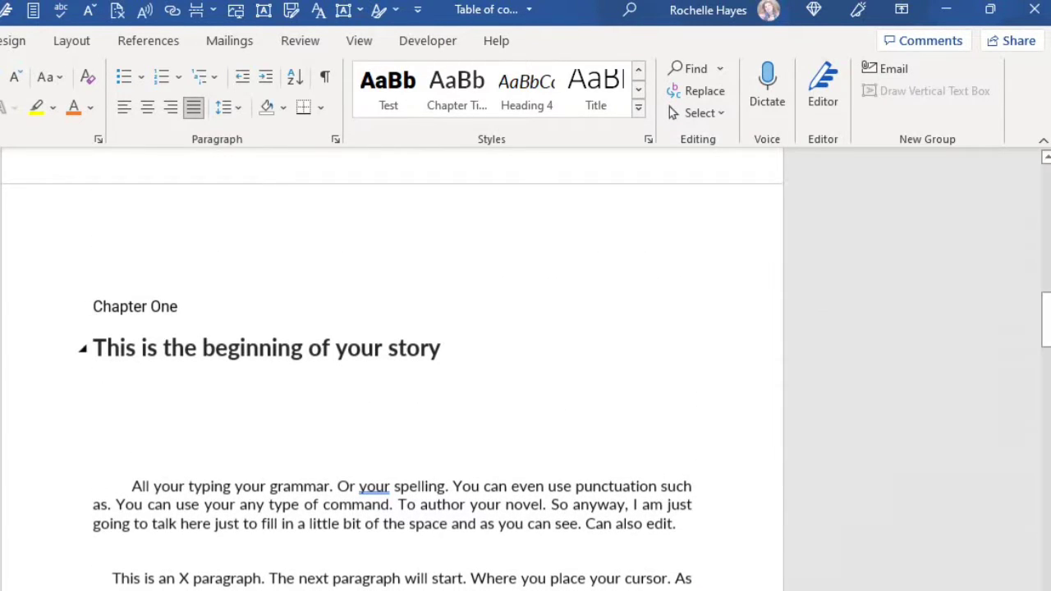
Look through the manuscript pages before Chapter One and return to the chapter heading.
scroll(394, 370, up, 3)
scroll(394, 370, up, 5)
scroll(394, 370, down, 3)
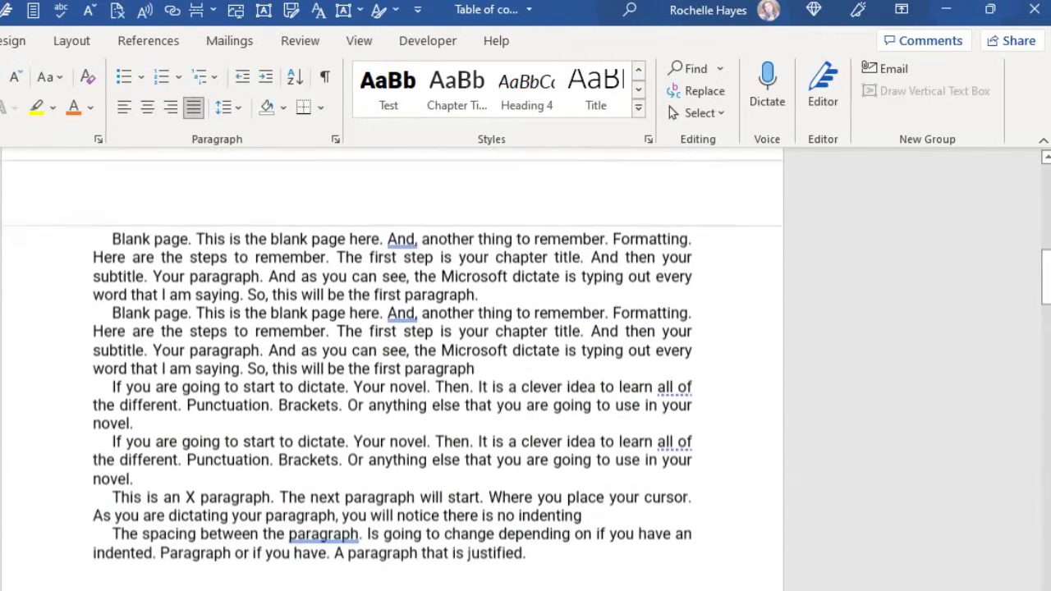
scroll(394, 370, up, 3)
scroll(395, 369, down, 1)
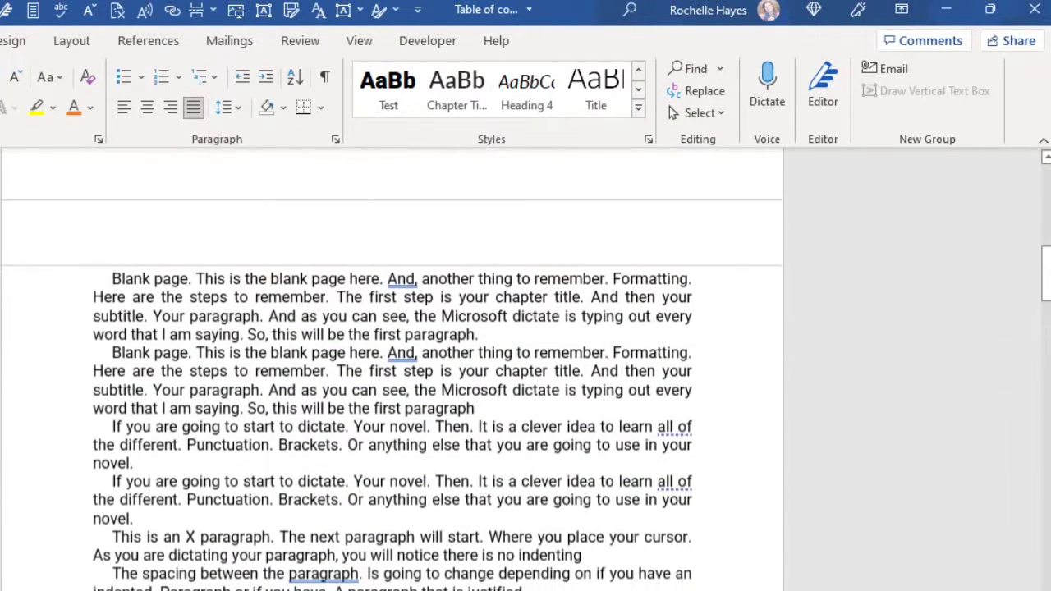
scroll(395, 369, up, 8)
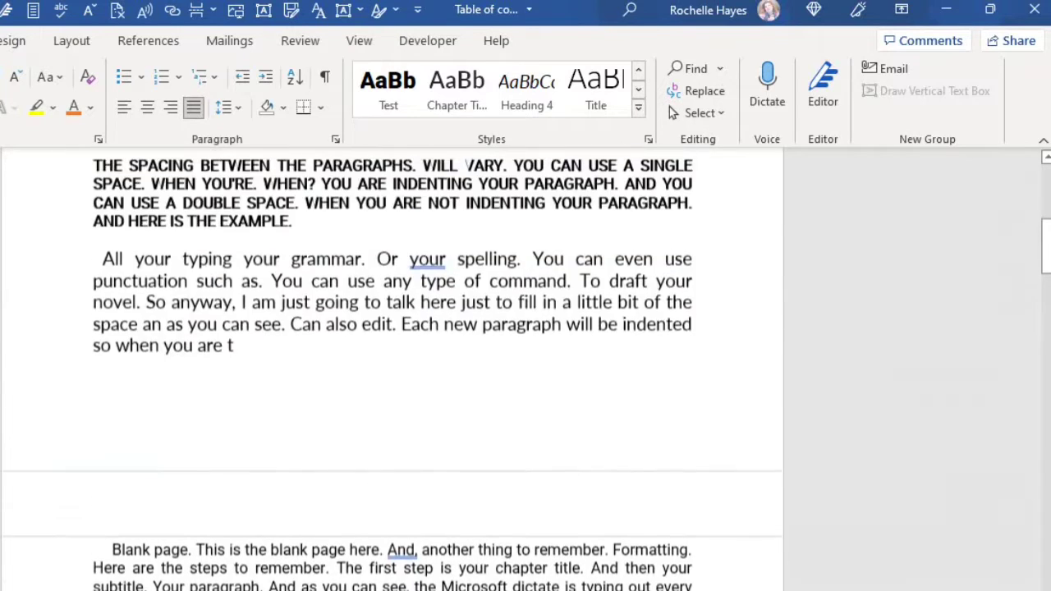
scroll(394, 370, down, 2)
scroll(394, 369, down, 12)
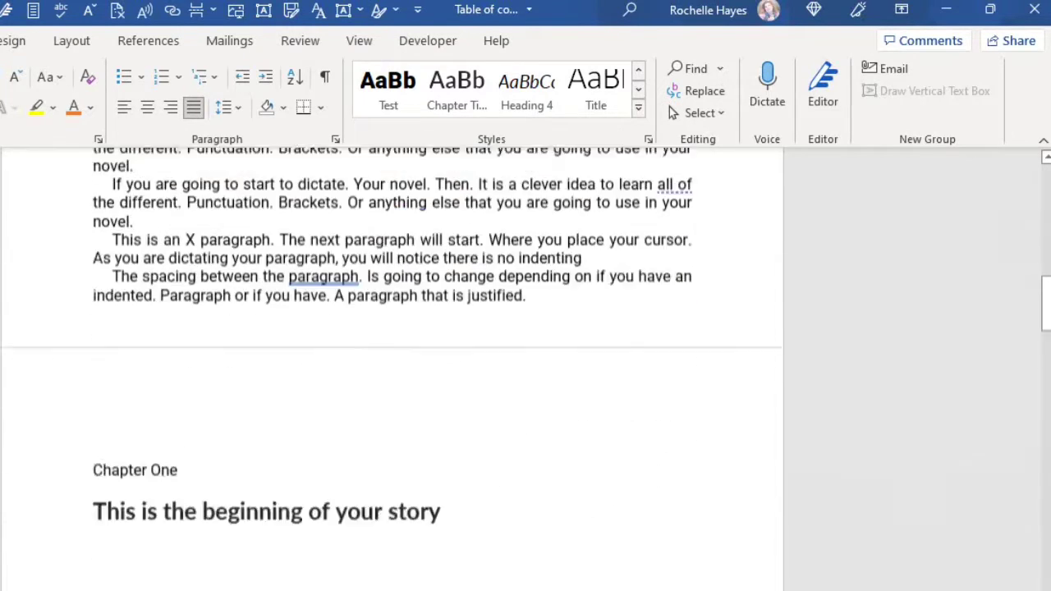
scroll(394, 369, down, 1)
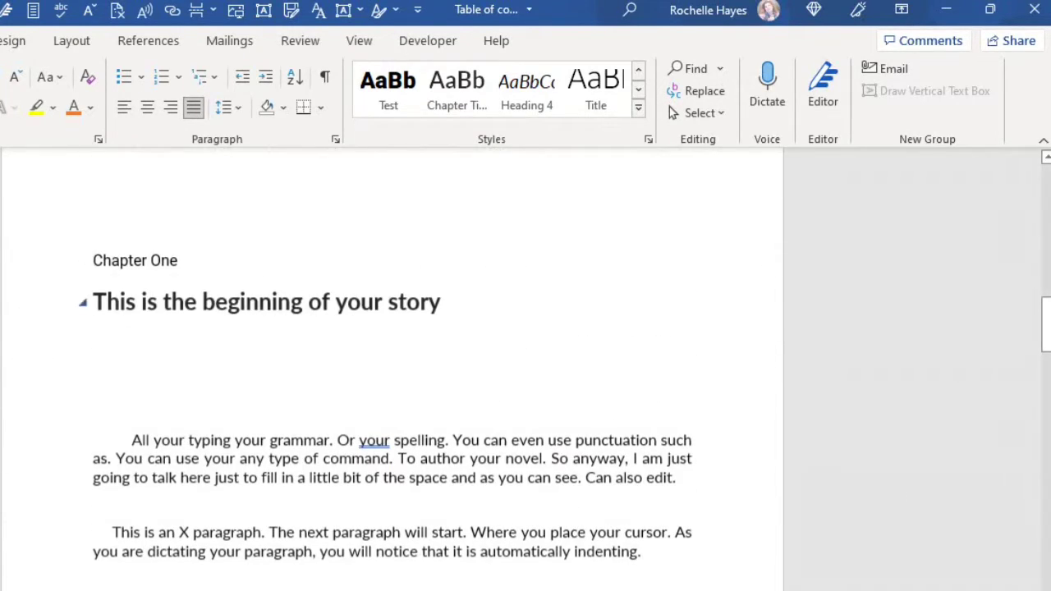
Apply the Test style to the "Chapter One" line.
click(94, 261)
drag(94, 261, 193, 263)
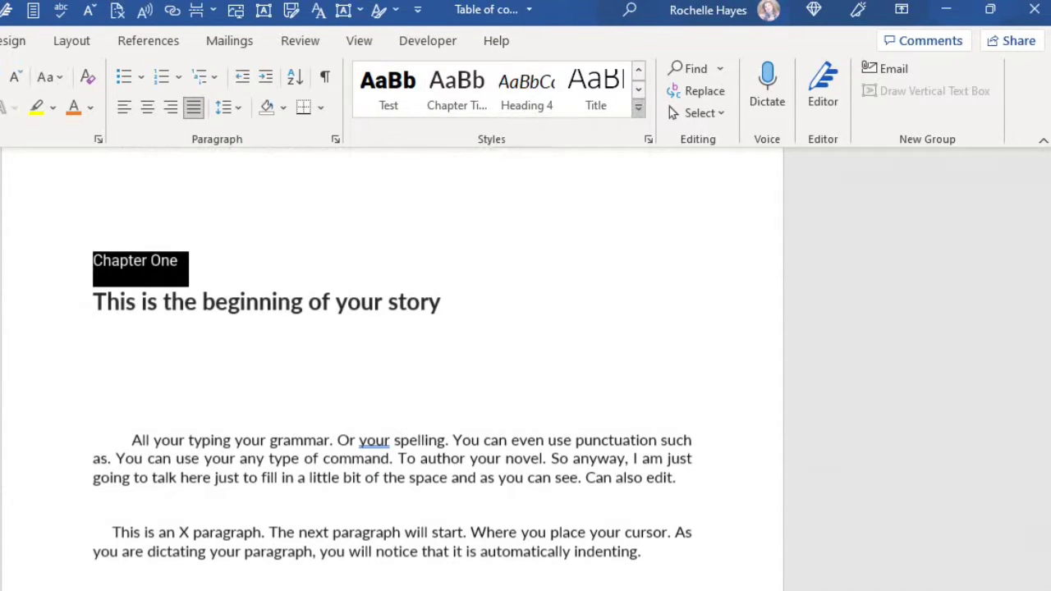
click(638, 106)
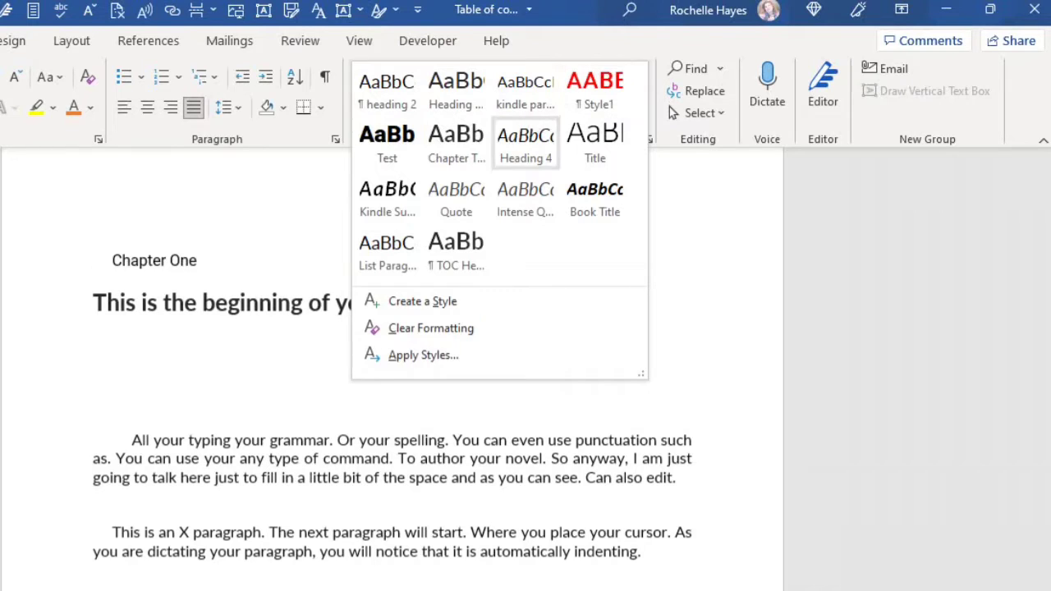
click(388, 147)
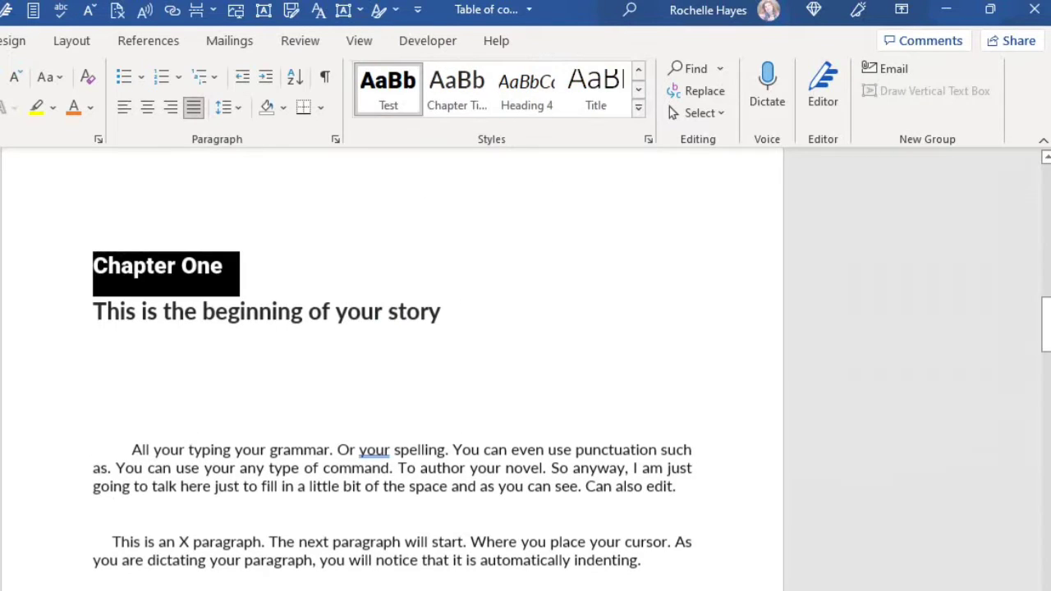
Apply the Heading One 2 style to the subtitle "This is the beginning of your story".
drag(94, 311, 456, 315)
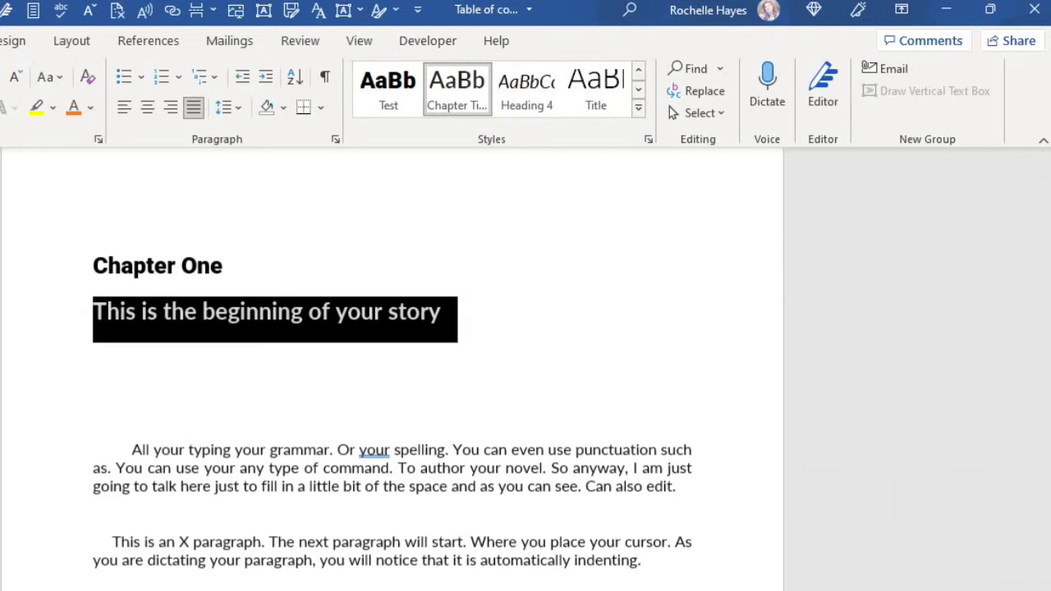
click(638, 107)
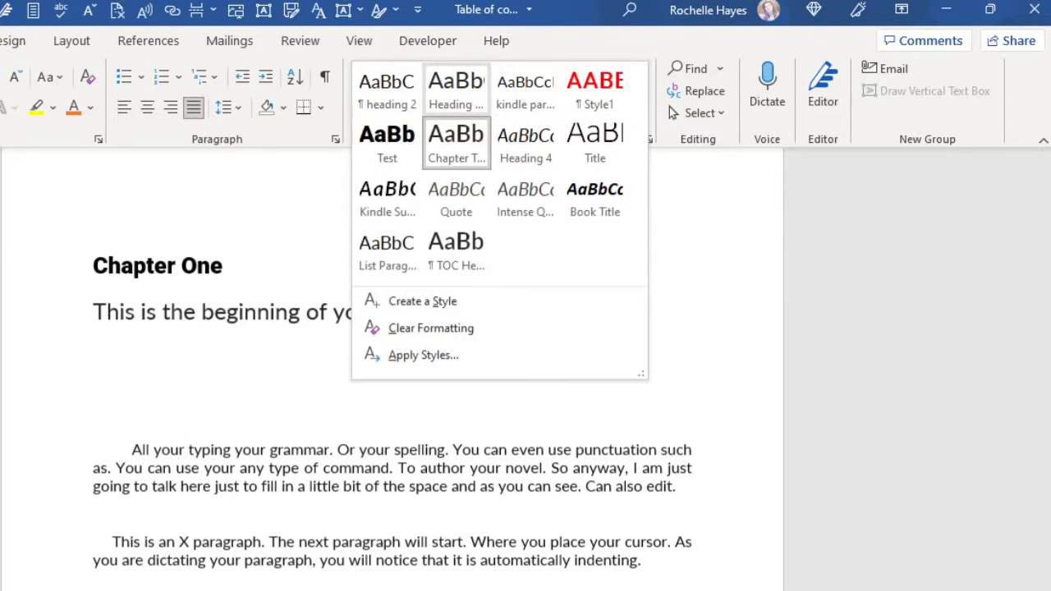
click(456, 88)
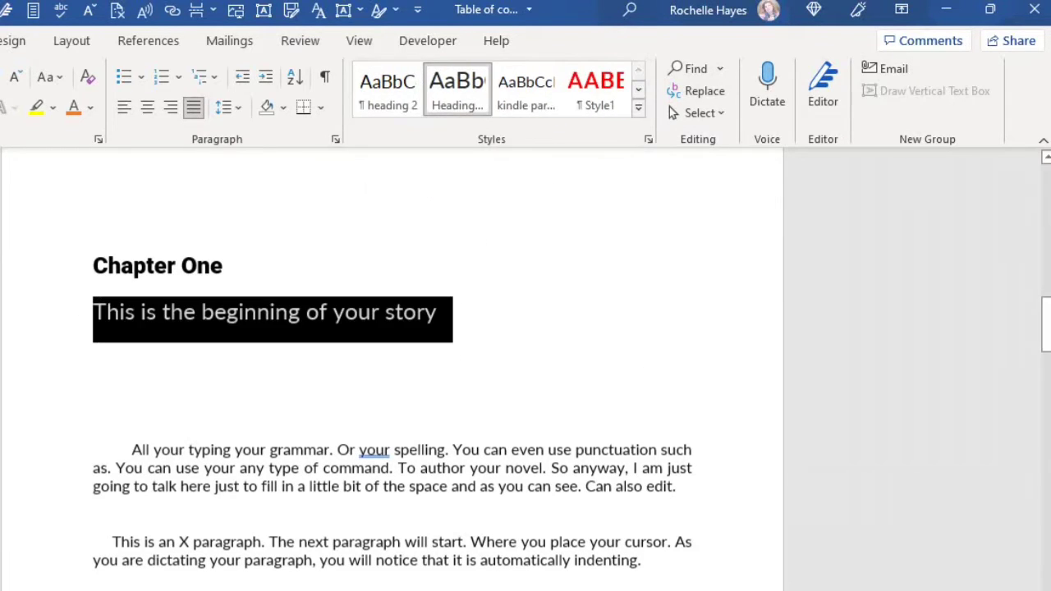
click(439, 312)
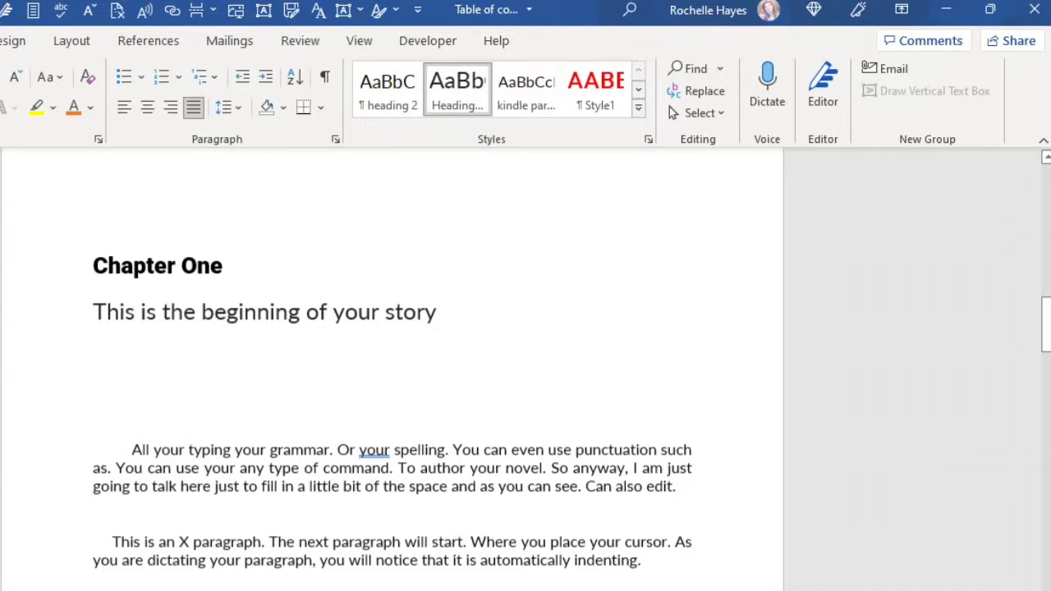
Apply the kindle paragraph style to the first body paragraph, starting "All your typing your grammar", and clear the selection.
drag(131, 450, 117, 504)
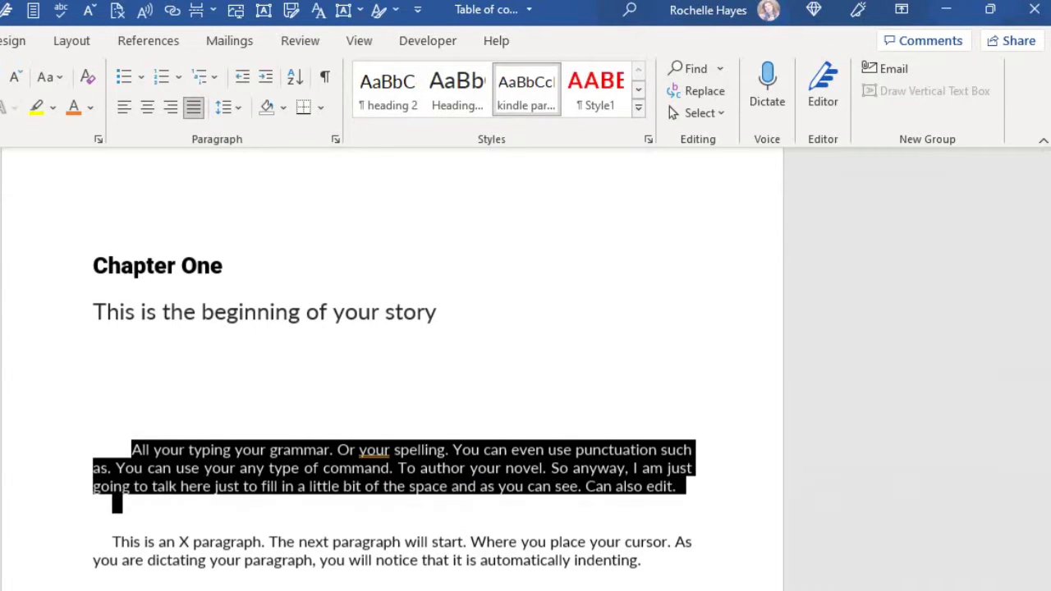
click(526, 89)
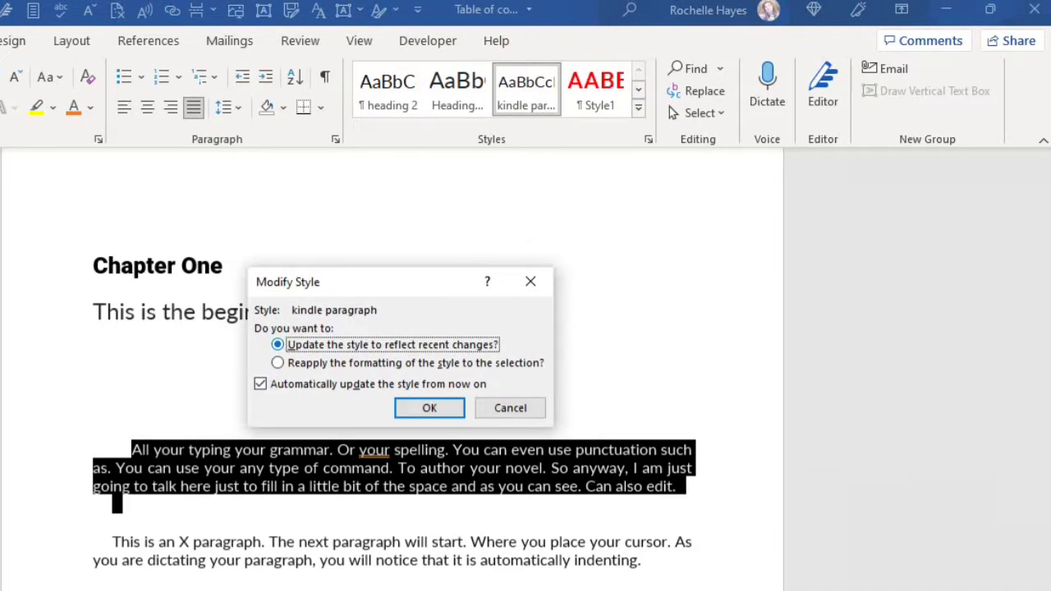
key(Down)
key(Return)
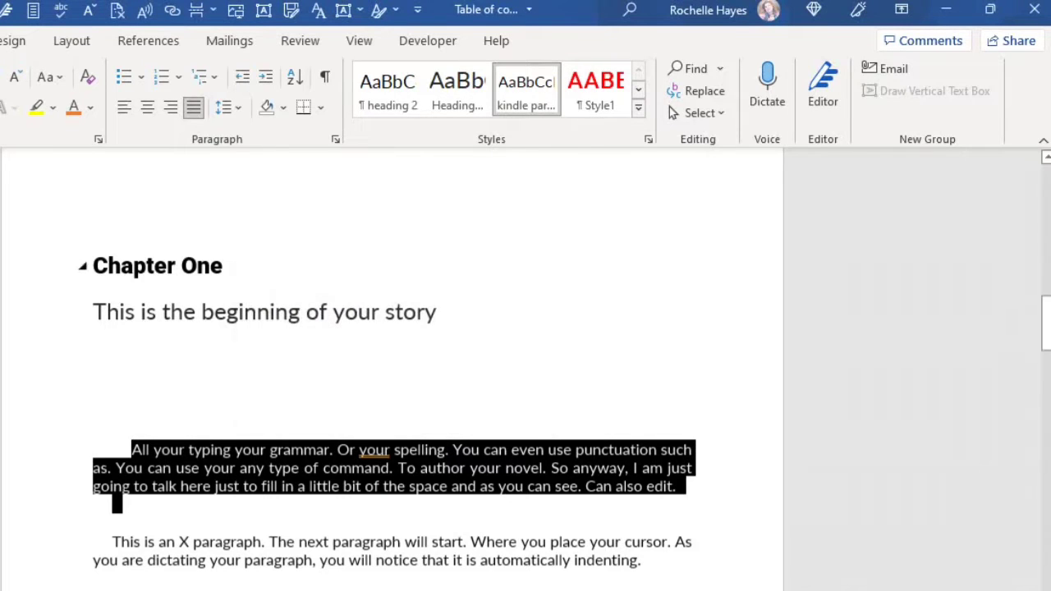
click(229, 266)
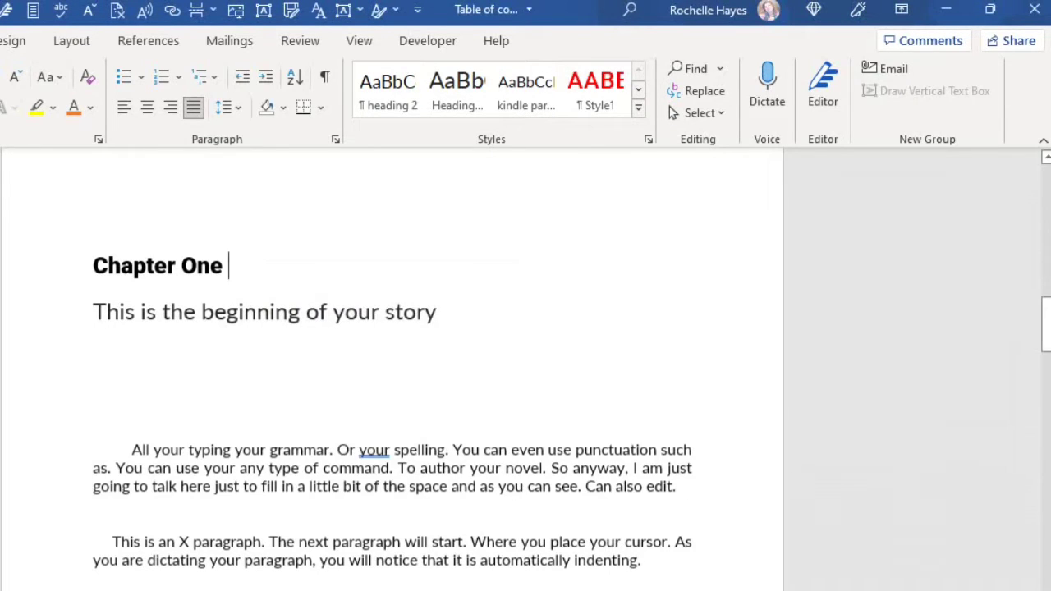
scroll(392, 361, down, 9)
scroll(392, 361, up, 12)
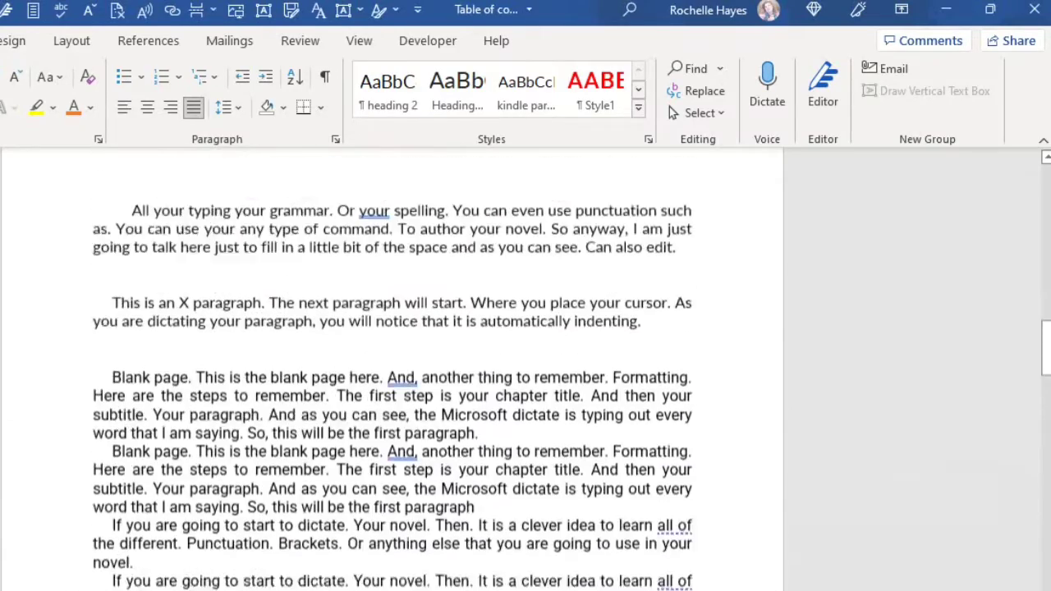
scroll(392, 362, down, 1)
scroll(392, 361, up, 14)
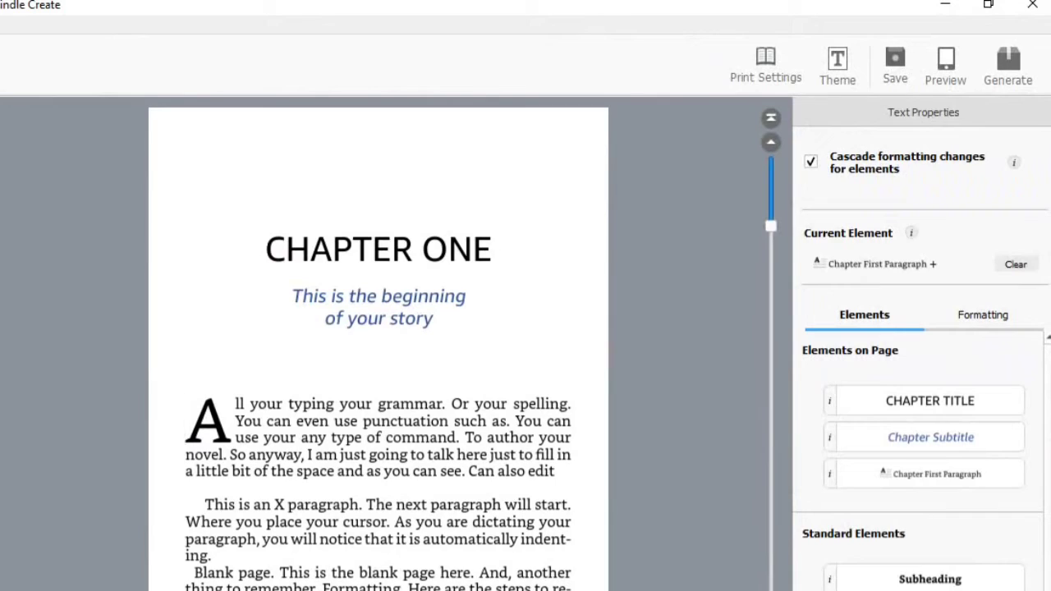
In Kindle Create, apply the Chapter Title element to "CHAPTER ONE" and the Chapter Subtitle element to "This is the beginning of your story".
drag(266, 249, 492, 250)
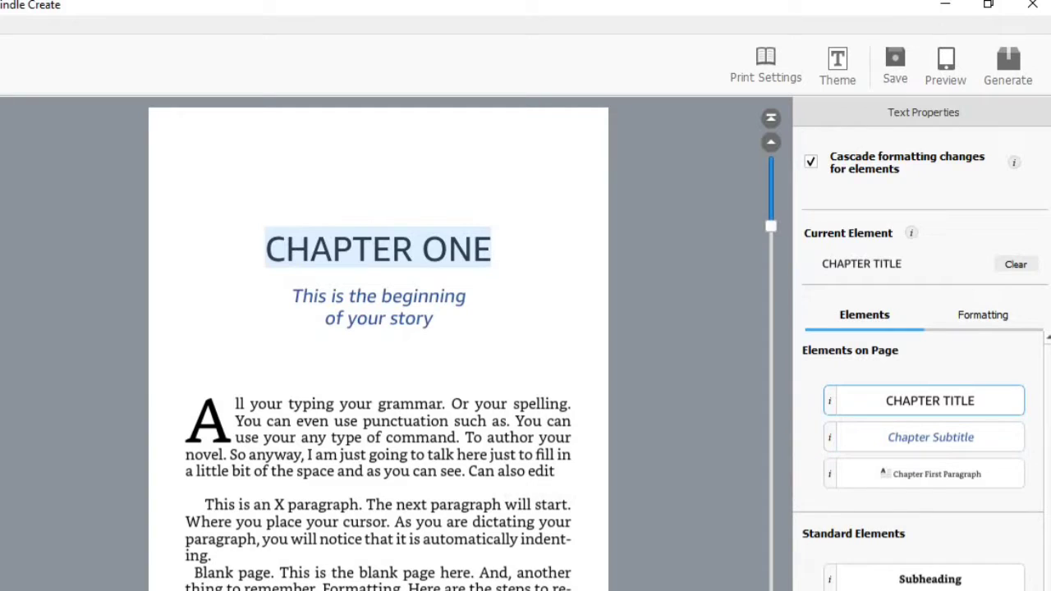
click(930, 401)
click(291, 296)
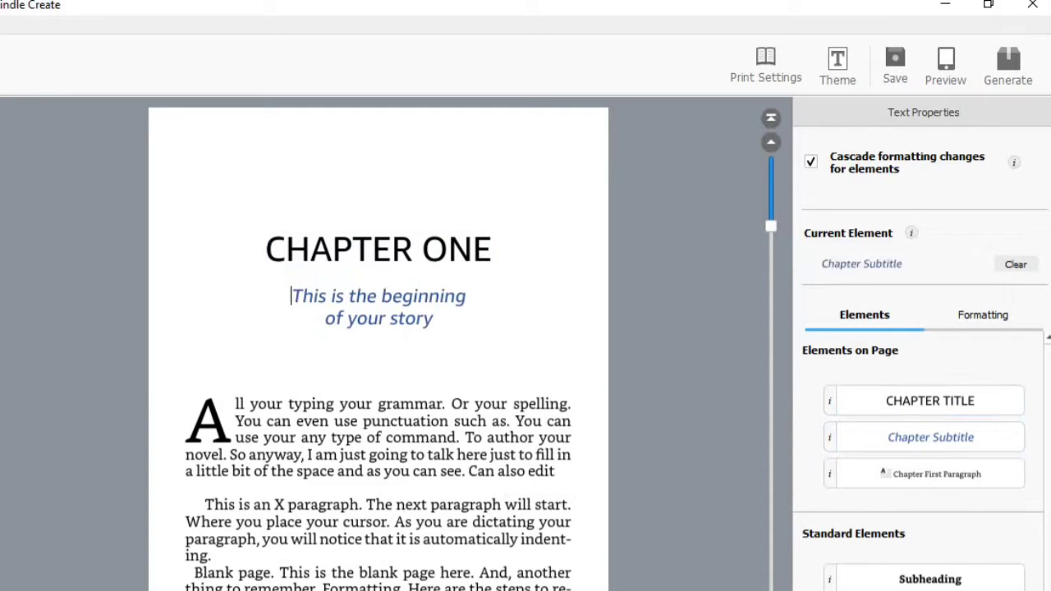
drag(291, 297, 433, 319)
click(931, 437)
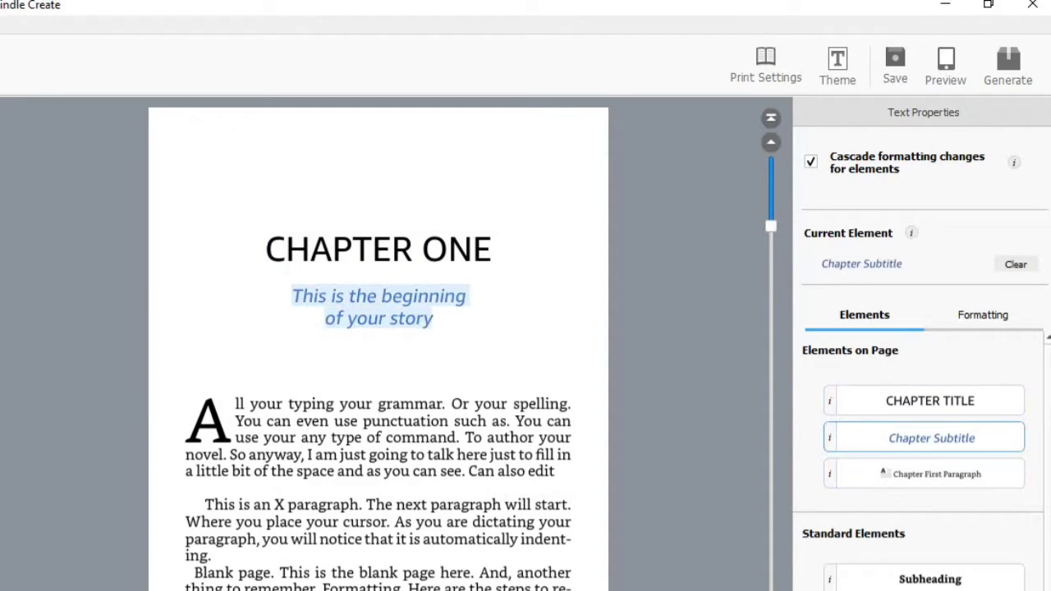
scroll(378, 349, down, 1)
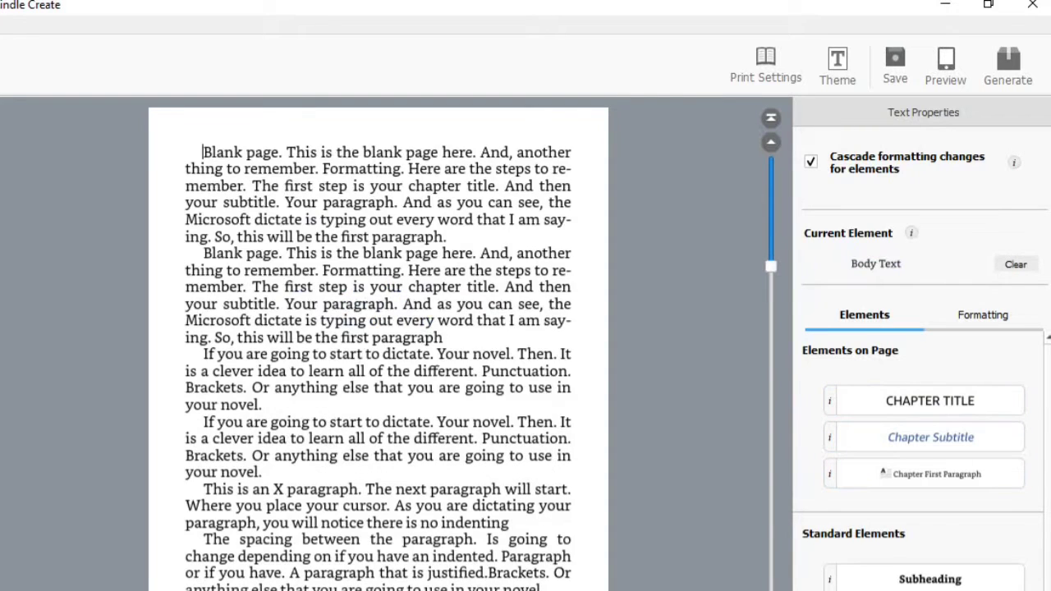
scroll(378, 349, up, 2)
scroll(378, 349, up, 2)
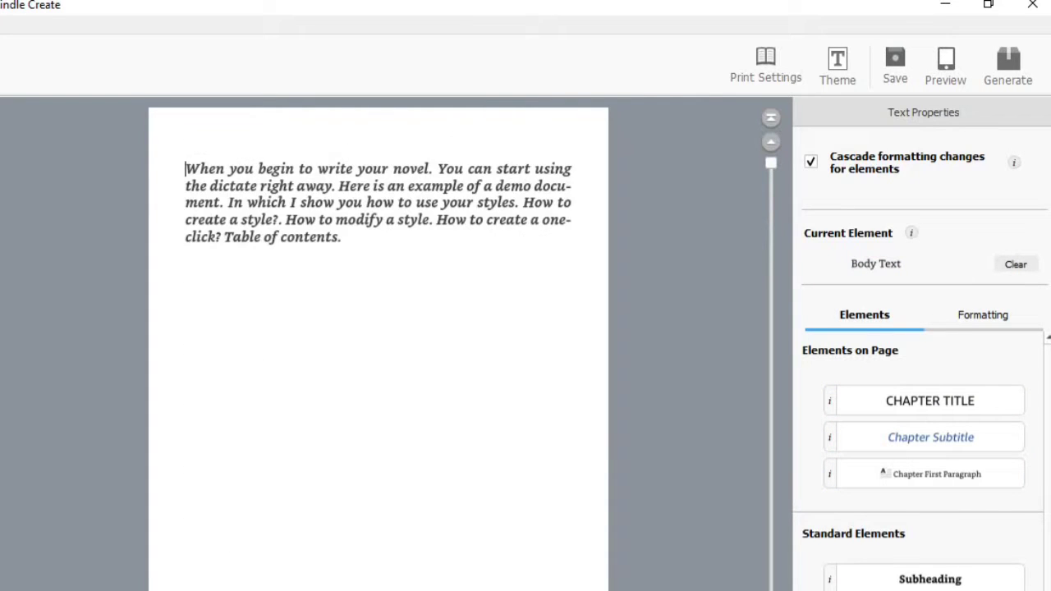
scroll(378, 349, down, 2)
scroll(378, 349, down, 2)
scroll(378, 349, up, 1)
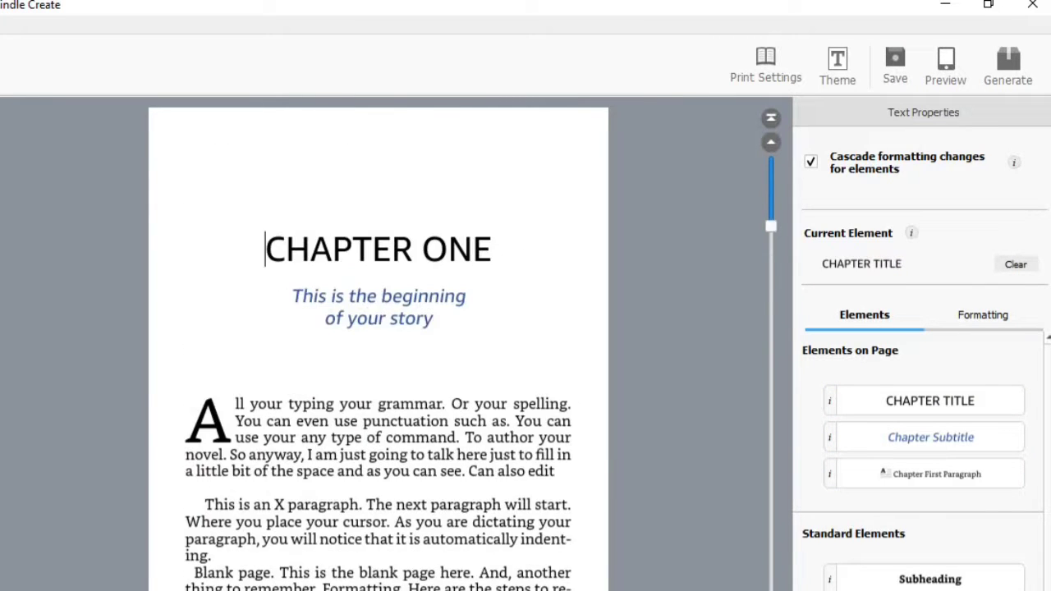
Select the Chapter One body paragraphs in Kindle Create, and move its window aside to return to the manuscript in Word.
drag(235, 421, 567, 505)
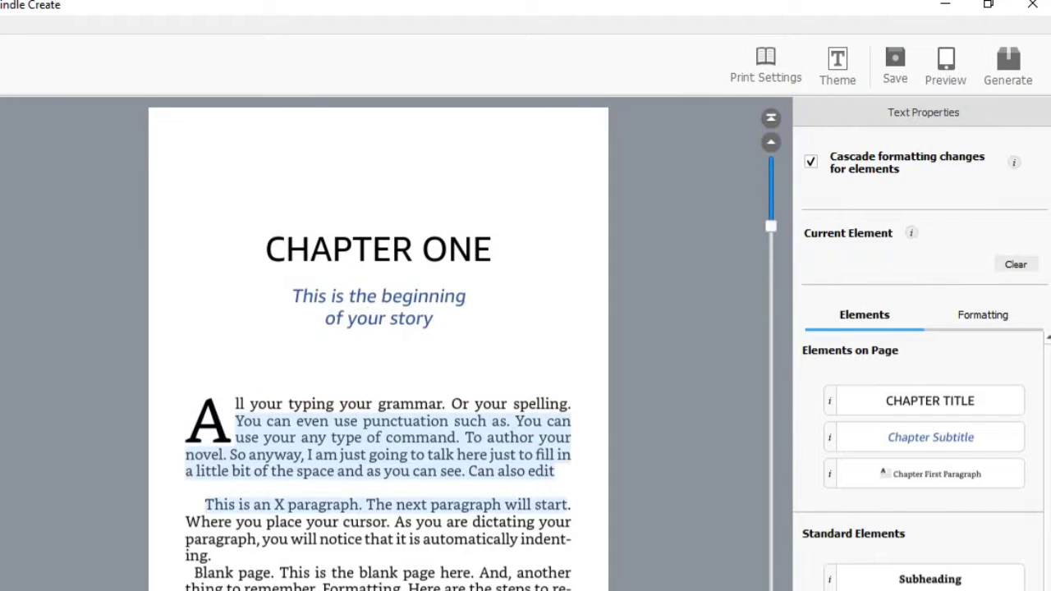
drag(188, 411, 570, 587)
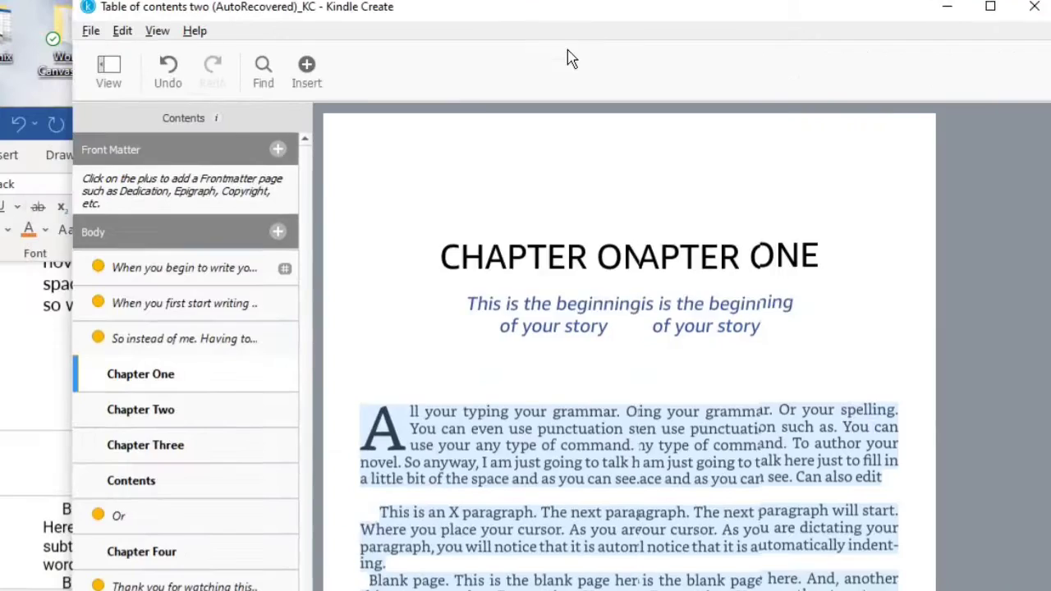
drag(567, 50, 423, 590)
drag(478, 112, 505, 0)
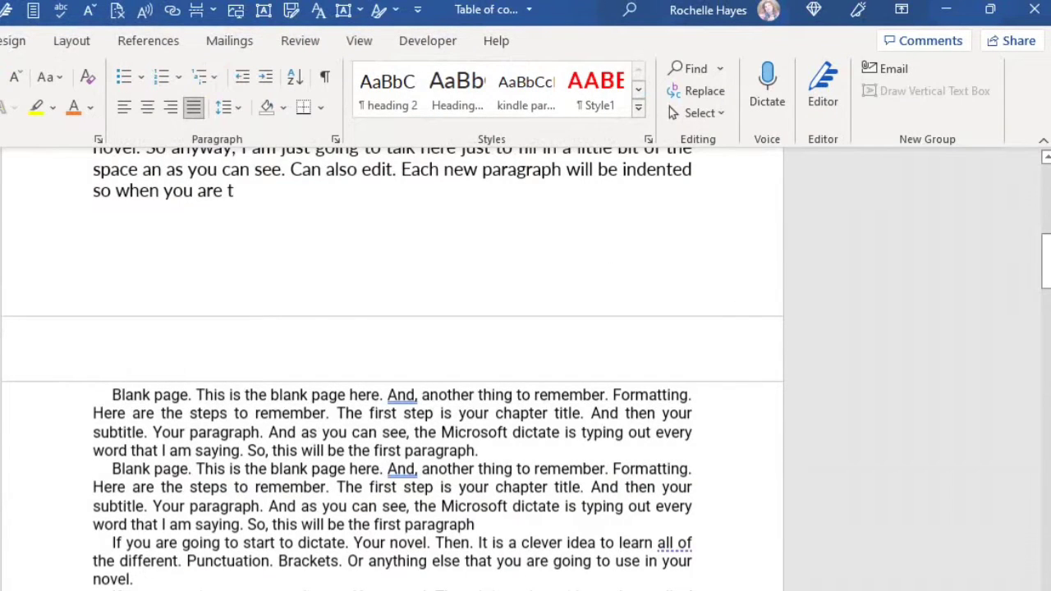
drag(112, 395, 485, 450)
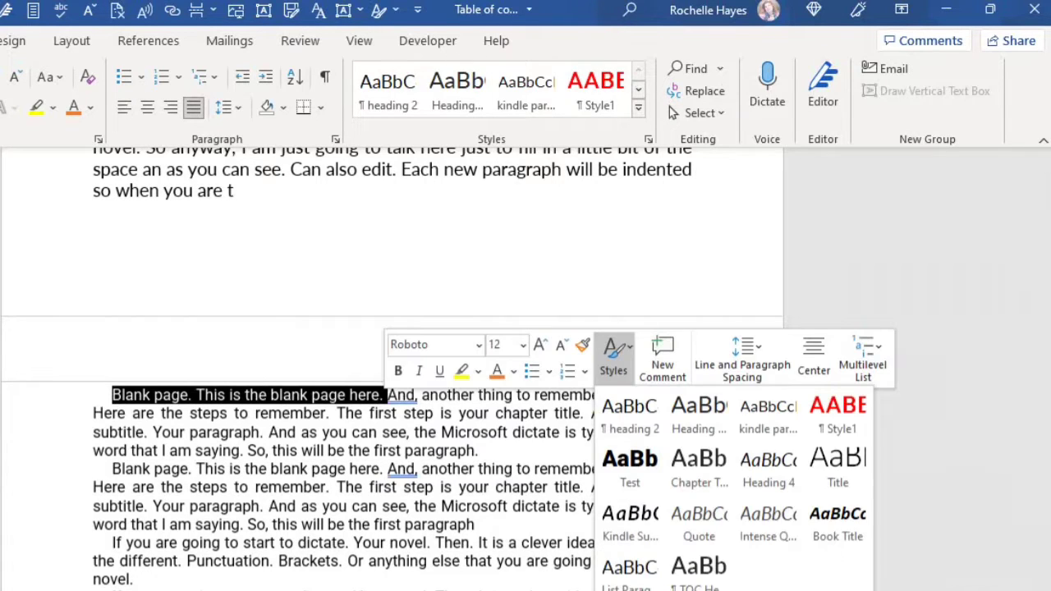
key(Escape)
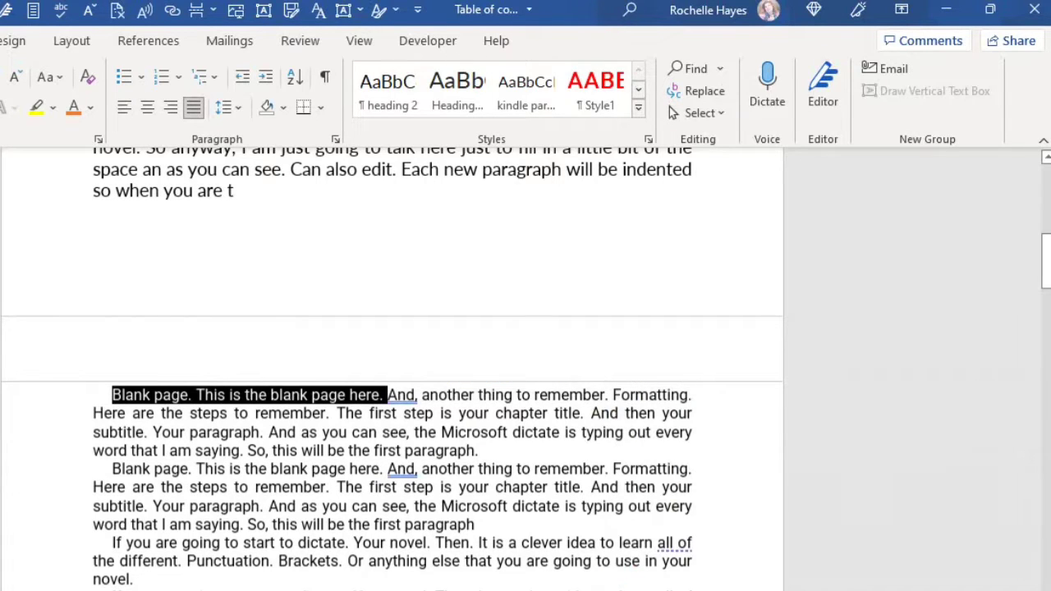
click(112, 395)
drag(112, 395, 475, 451)
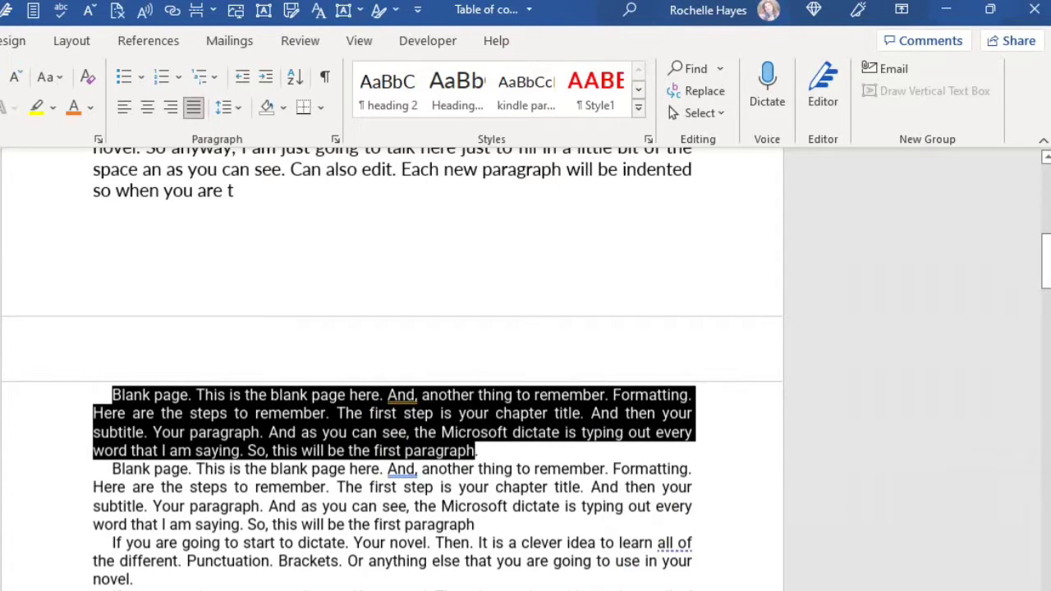
key(Right)
text(.)
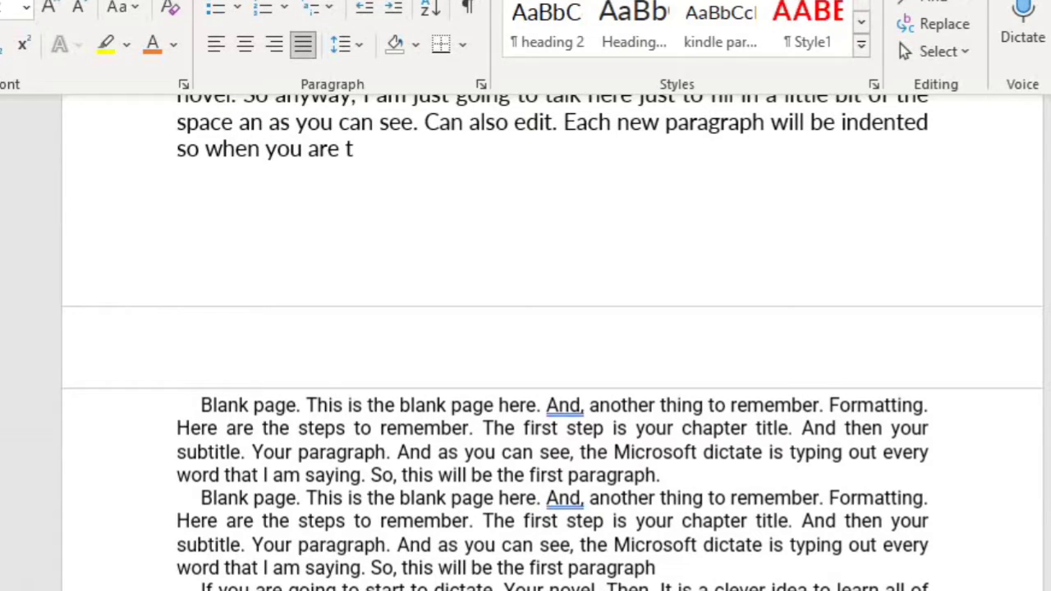
Try right and centred alignment on the first "Blank page" paragraph, and settle on left alignment.
drag(202, 406, 672, 475)
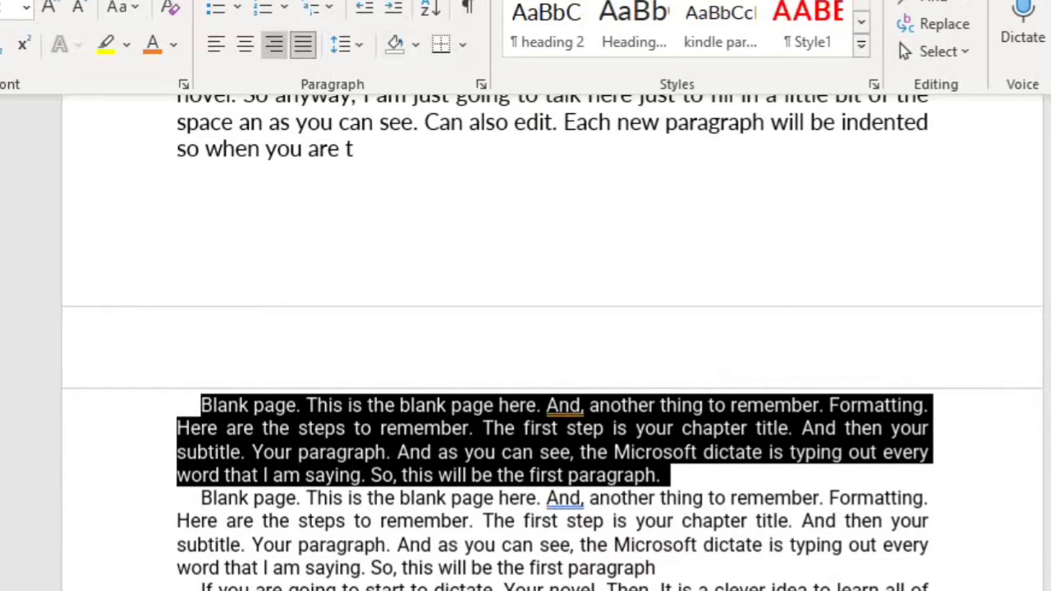
click(274, 44)
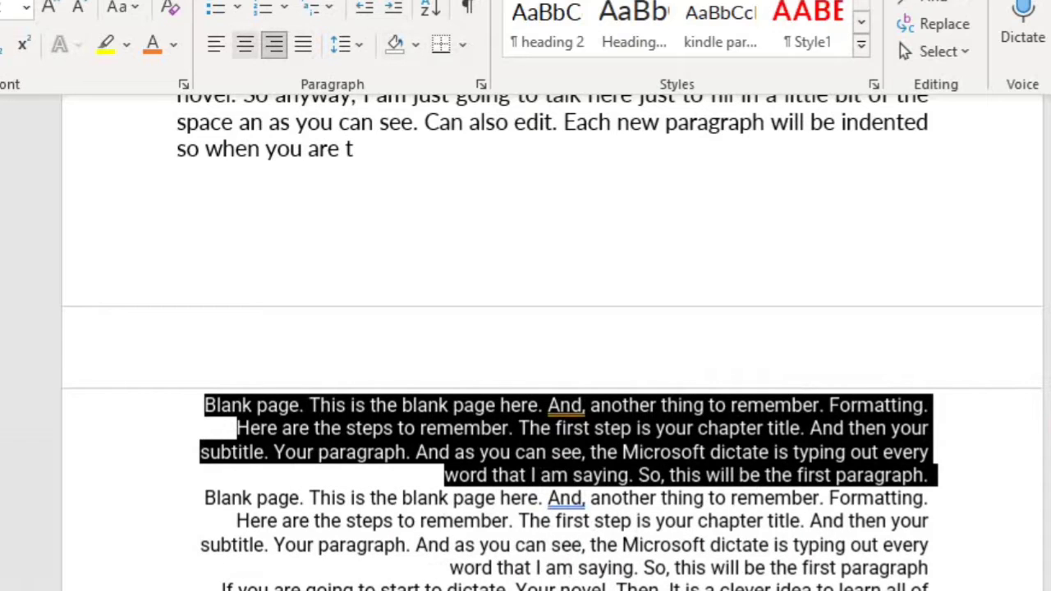
click(245, 43)
click(215, 44)
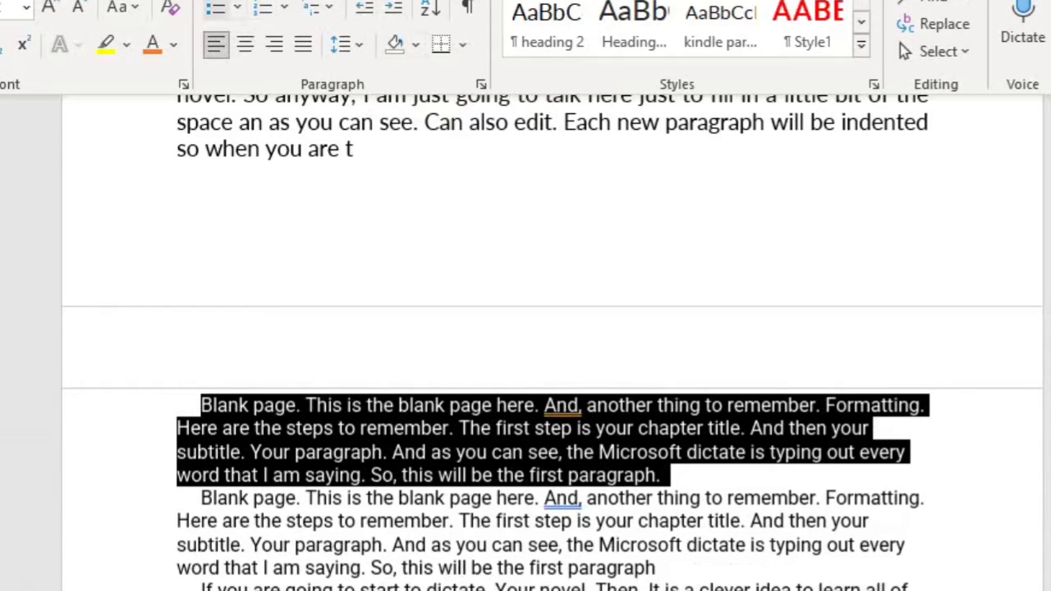
Try a bulleted list and a numbered list on the first "Blank page" paragraph, and remove the list formatting.
click(238, 7)
click(215, 7)
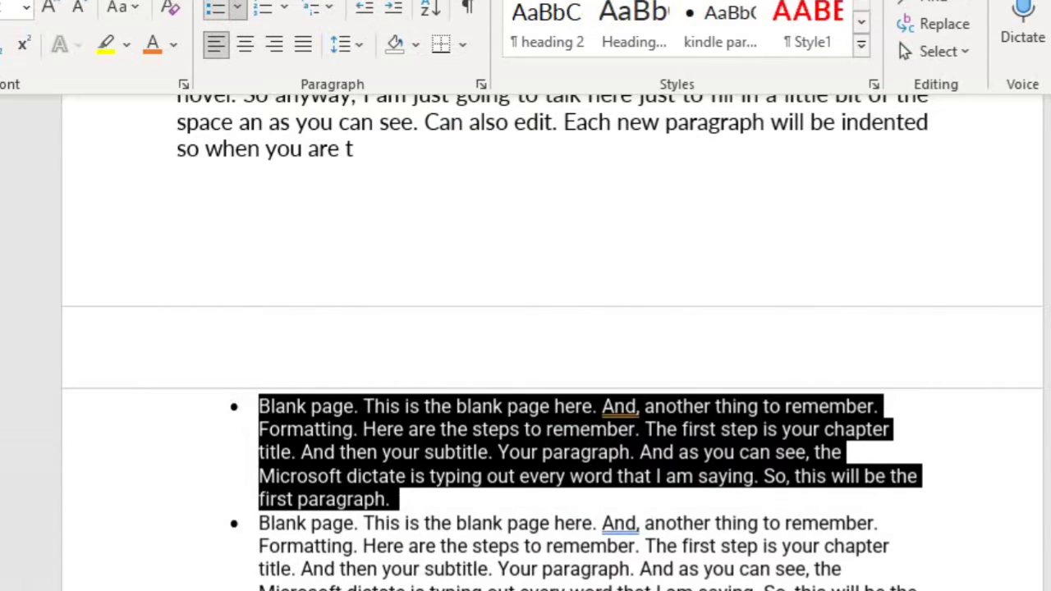
click(262, 7)
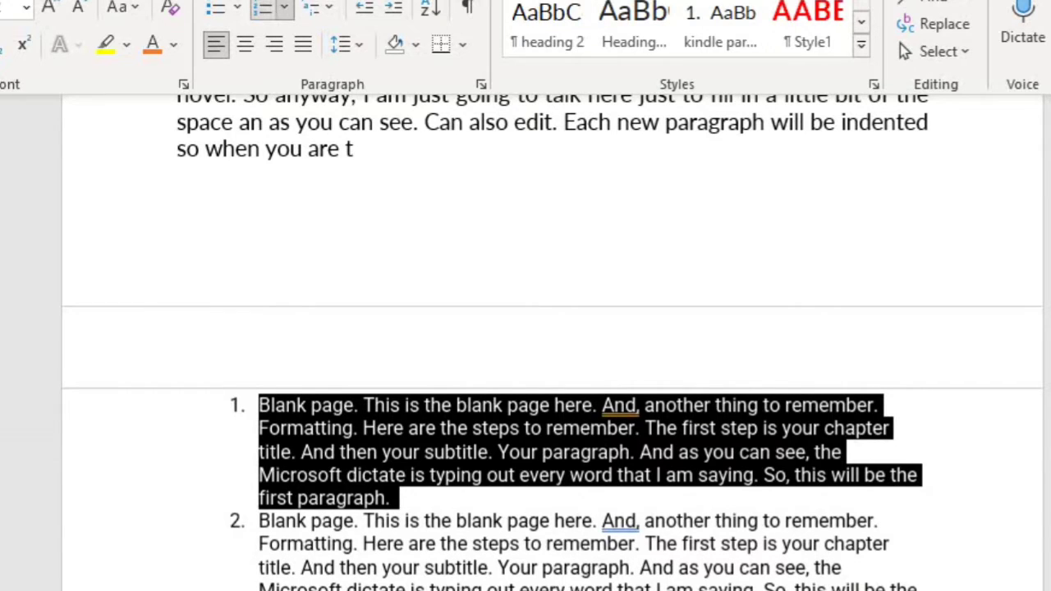
click(262, 8)
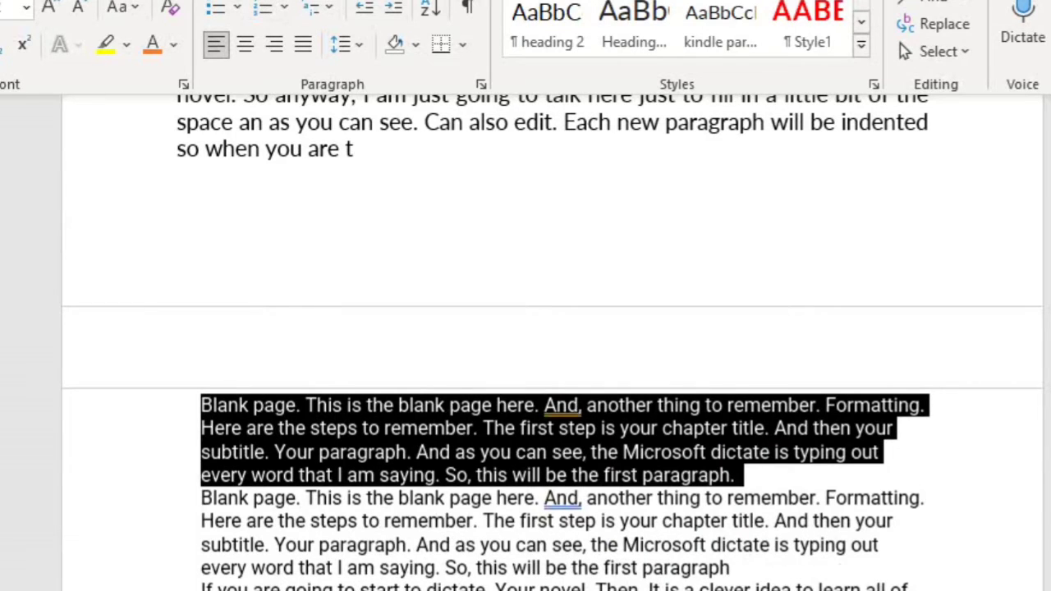
Reselect the first "Blank page" paragraph and decrease its indent, trying an increased indent in between.
click(178, 324)
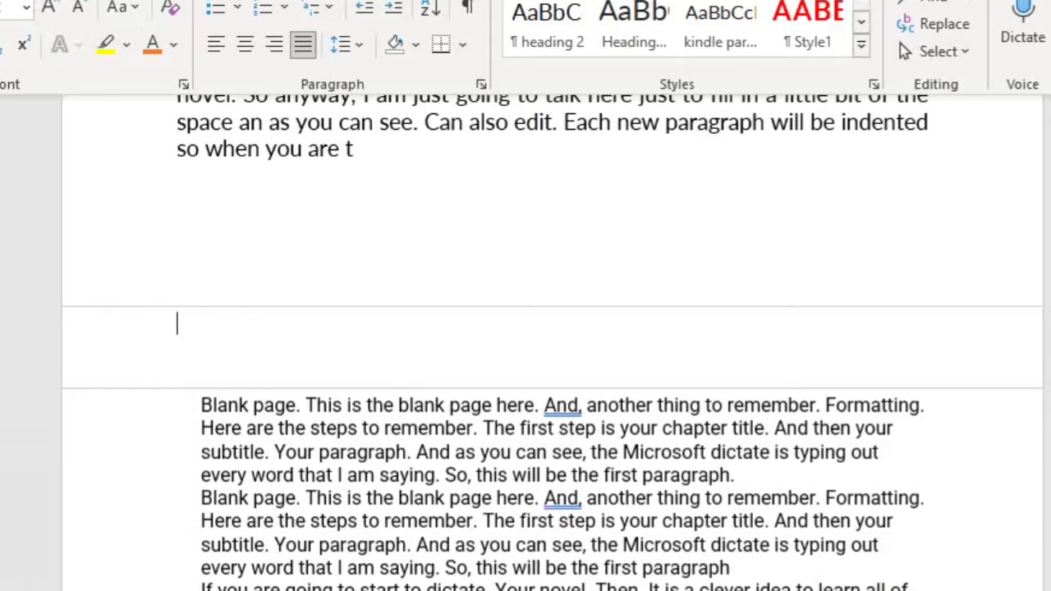
drag(202, 405, 739, 474)
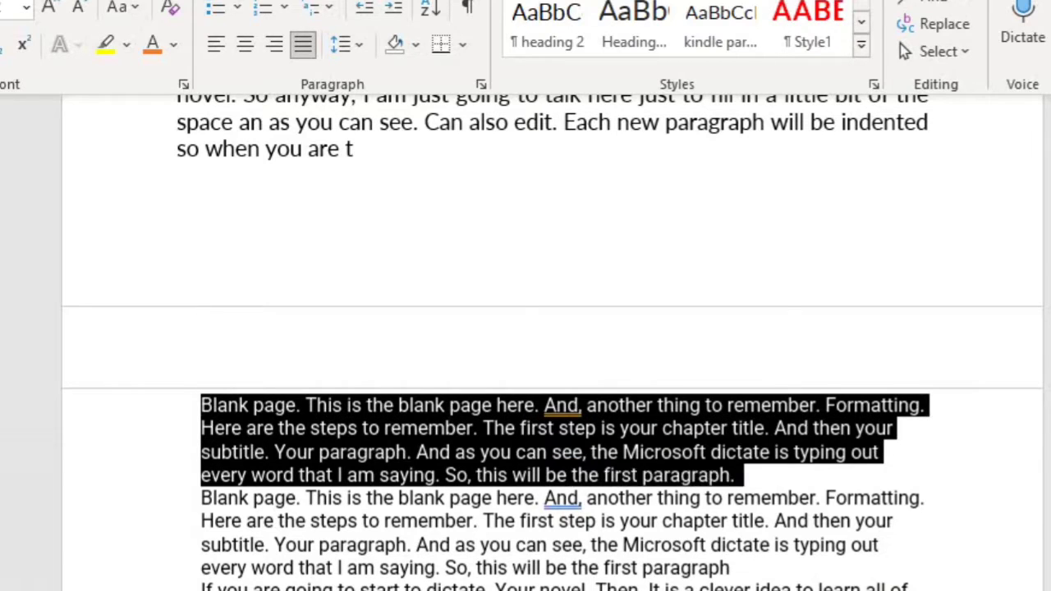
key(ctrl+l)
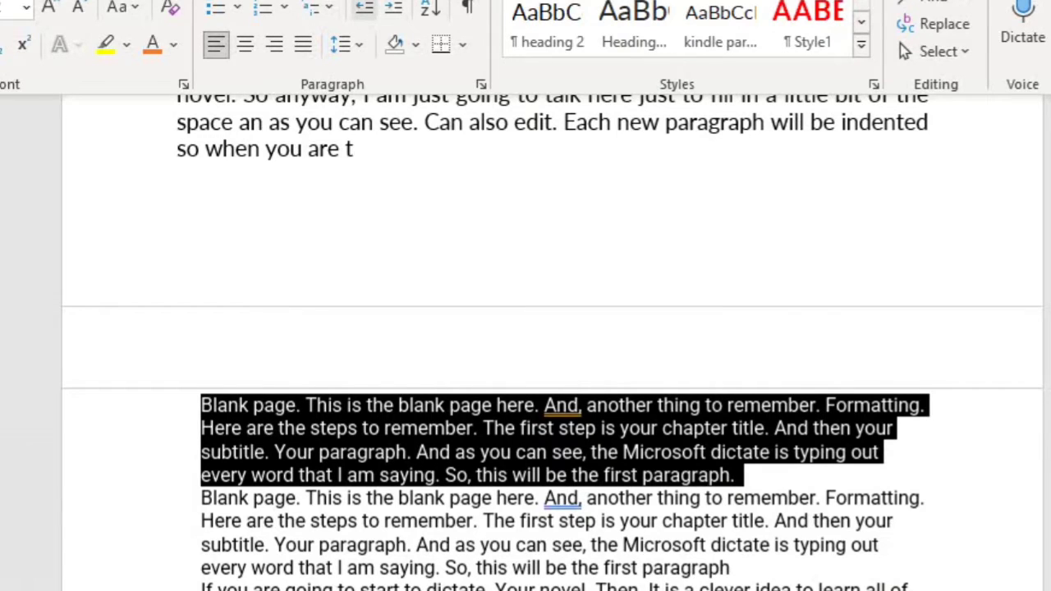
click(364, 8)
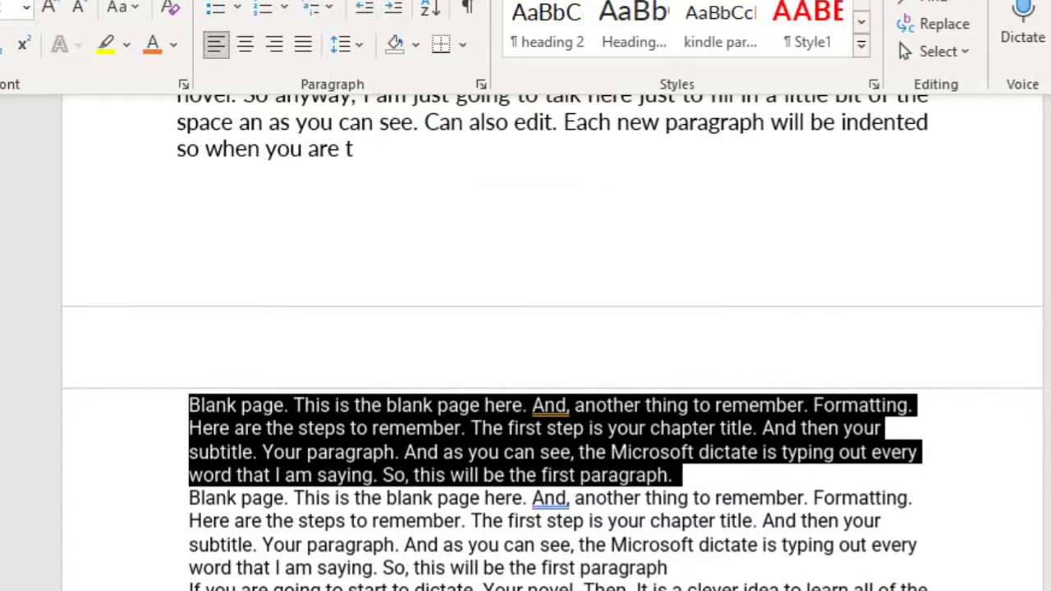
key(ctrl+m)
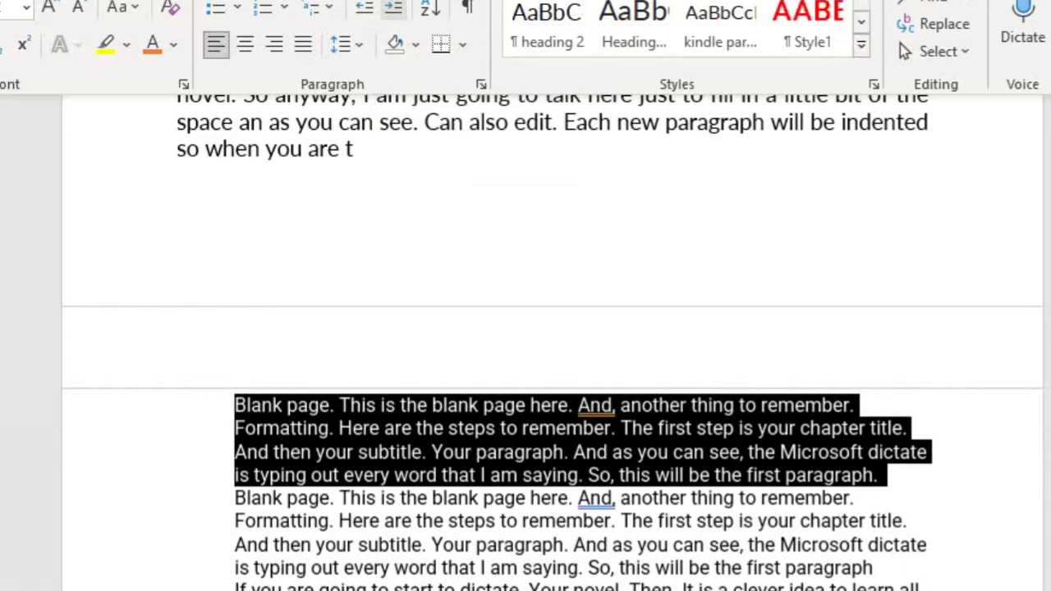
key(ctrl+shift+m)
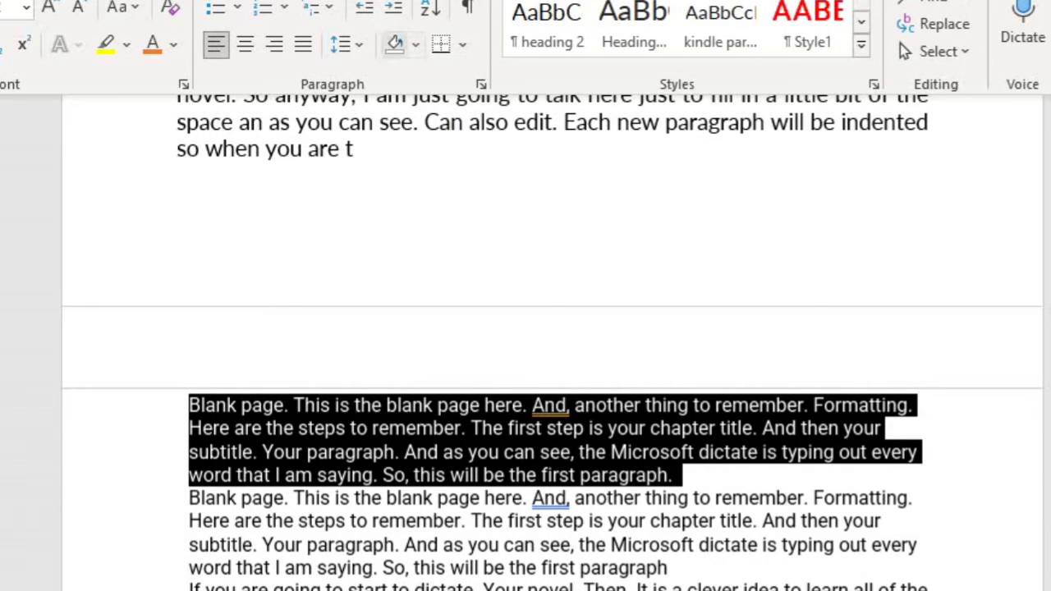
Apply a blue theme colour as shading to the first "Blank page" paragraph, and close the colour choices.
click(416, 44)
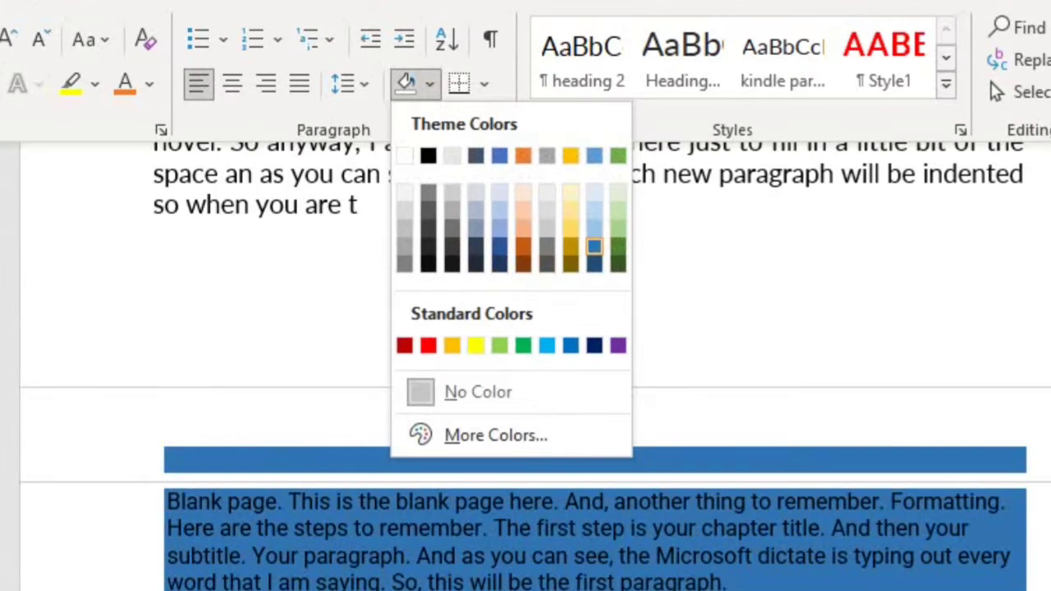
click(537, 270)
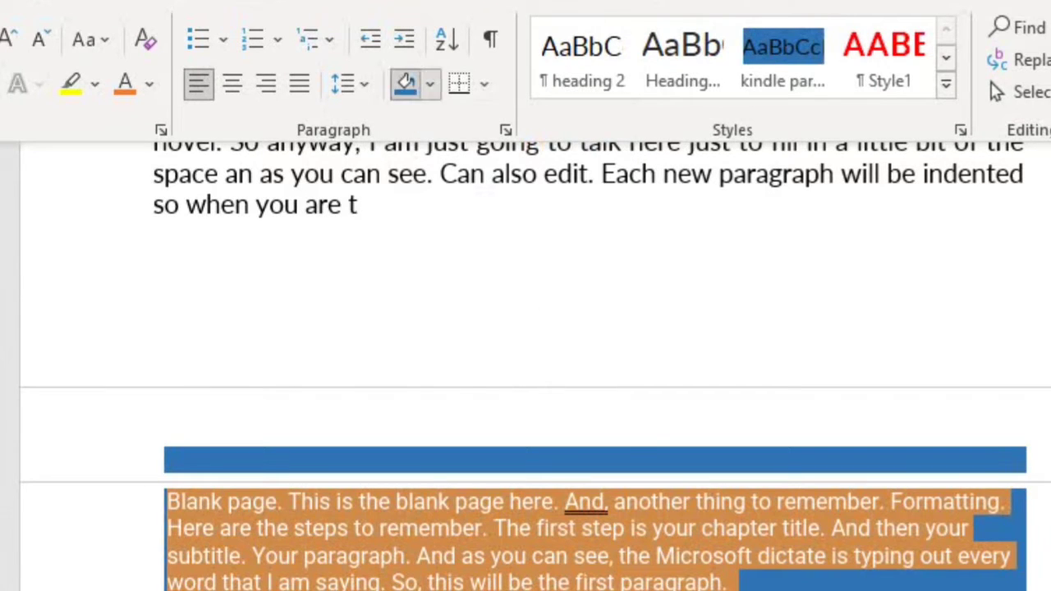
click(428, 83)
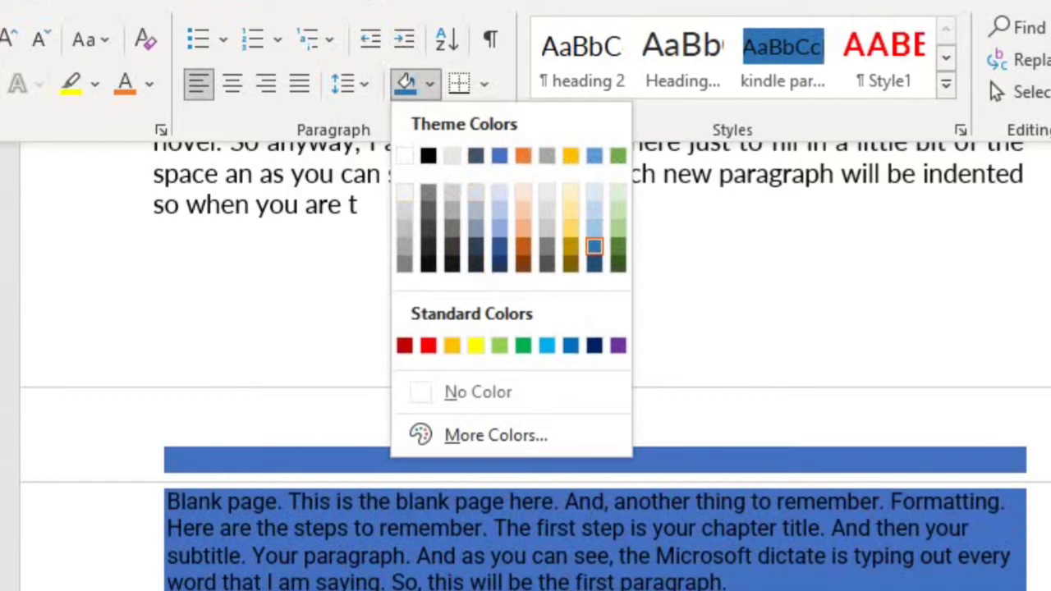
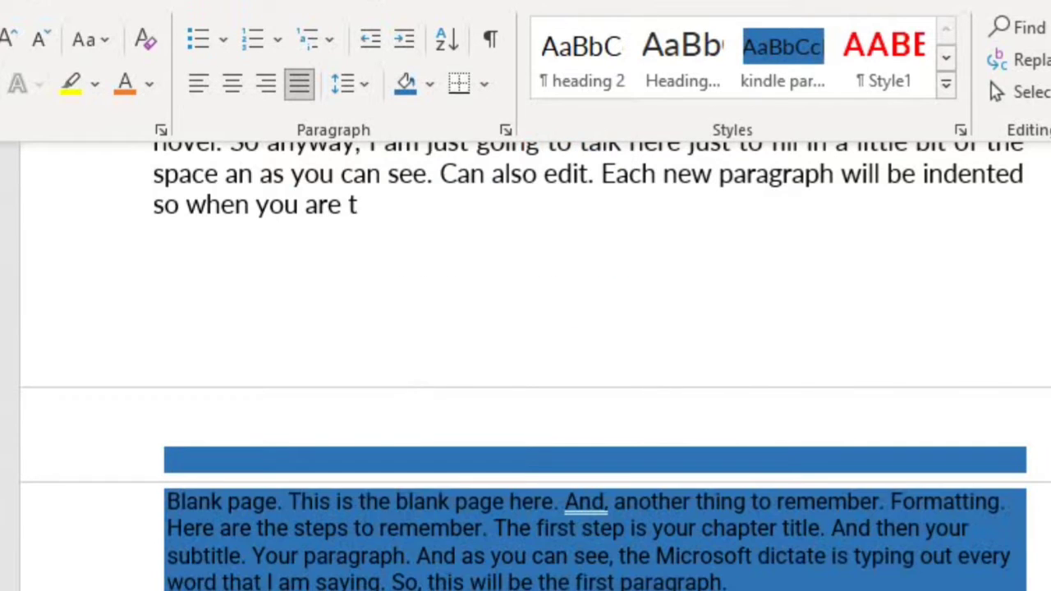
scroll(525, 361, up, 3)
scroll(534, 370, up, 2)
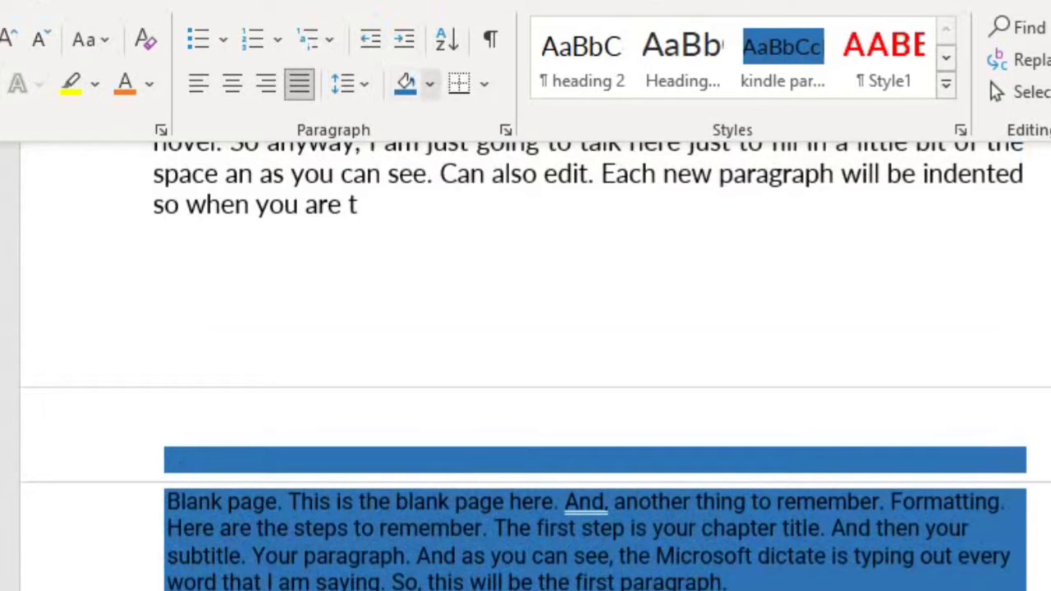
Try to clear the blue paragraph shading by choosing white and then No Color.
click(430, 83)
click(405, 156)
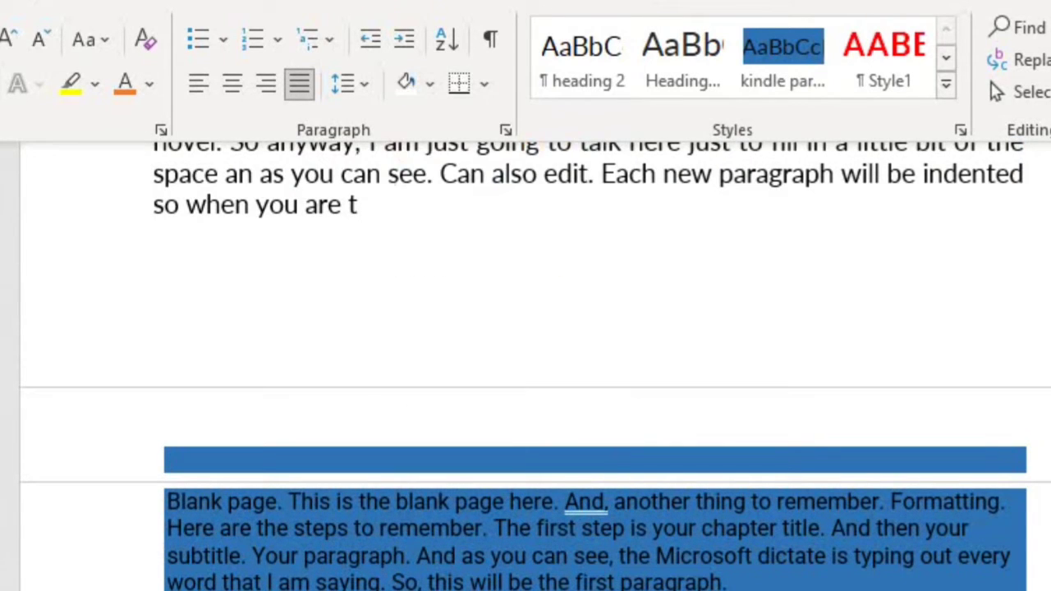
click(429, 83)
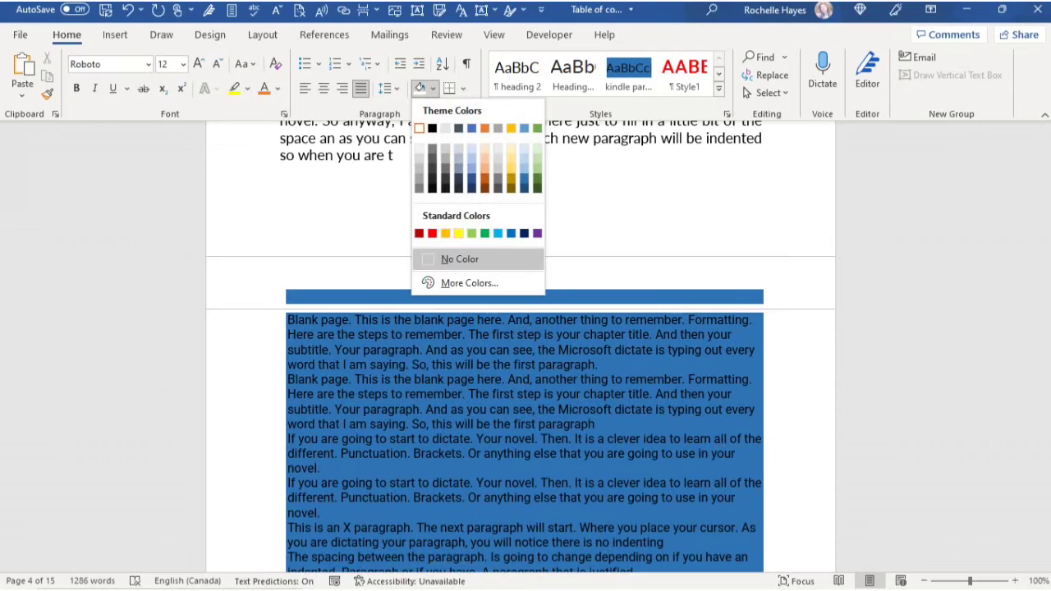
click(460, 259)
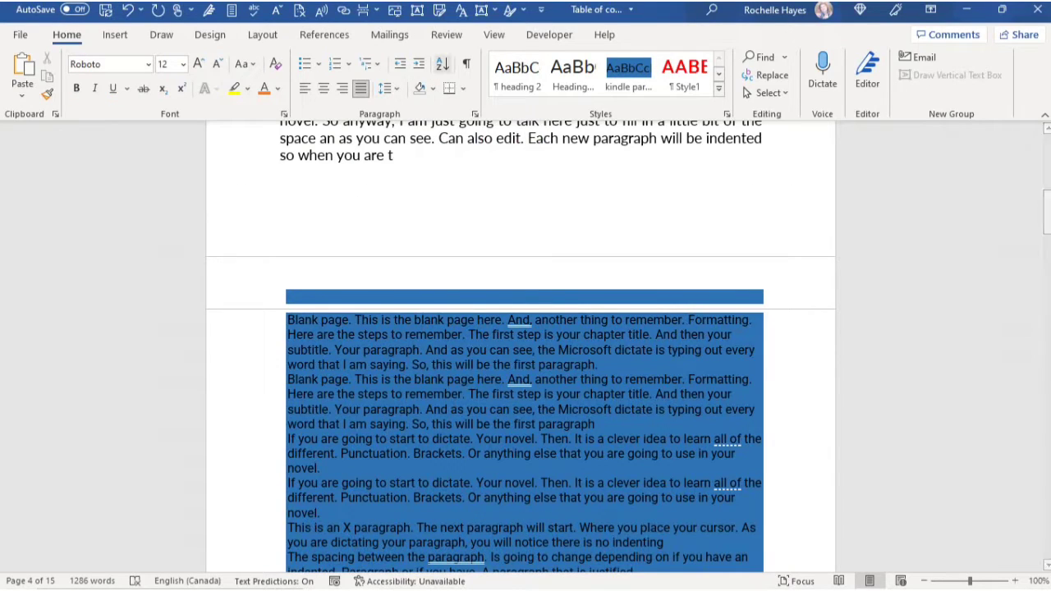
key(ctrl+l)
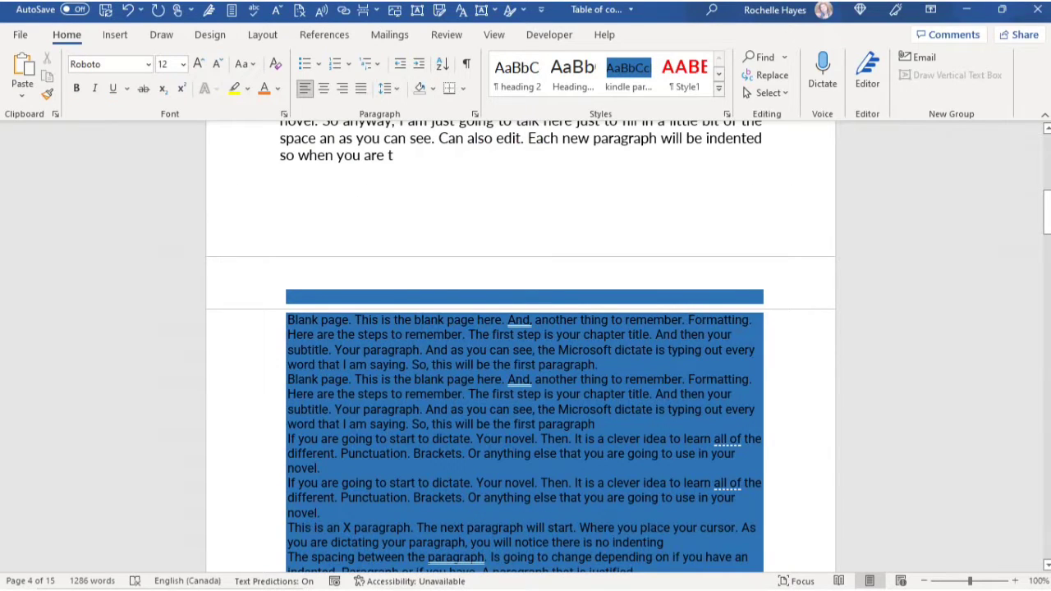
Undo the shading changes on the "Blank page" text.
drag(287, 320, 750, 558)
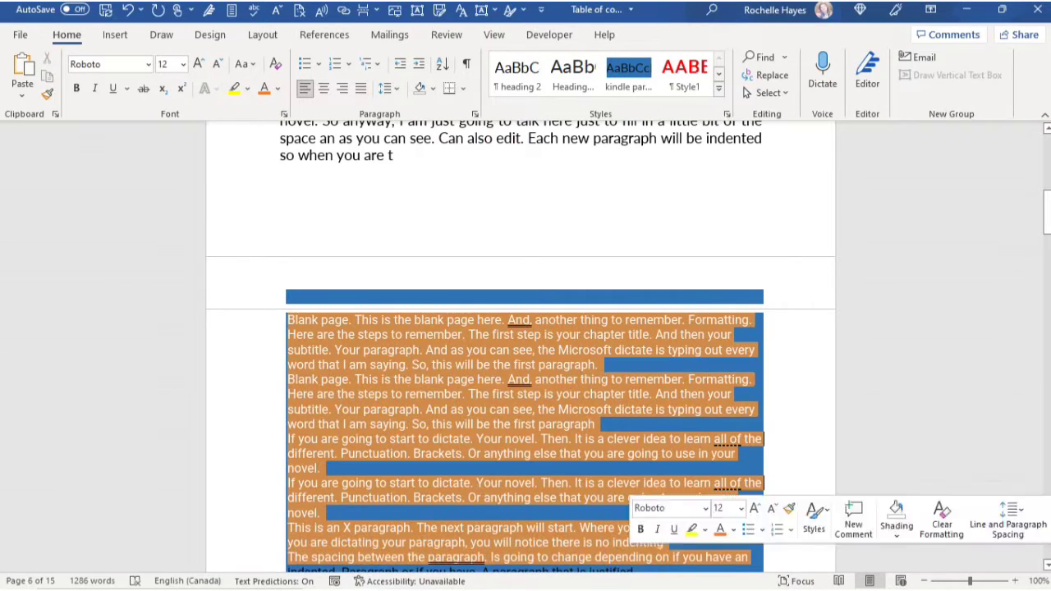
click(280, 214)
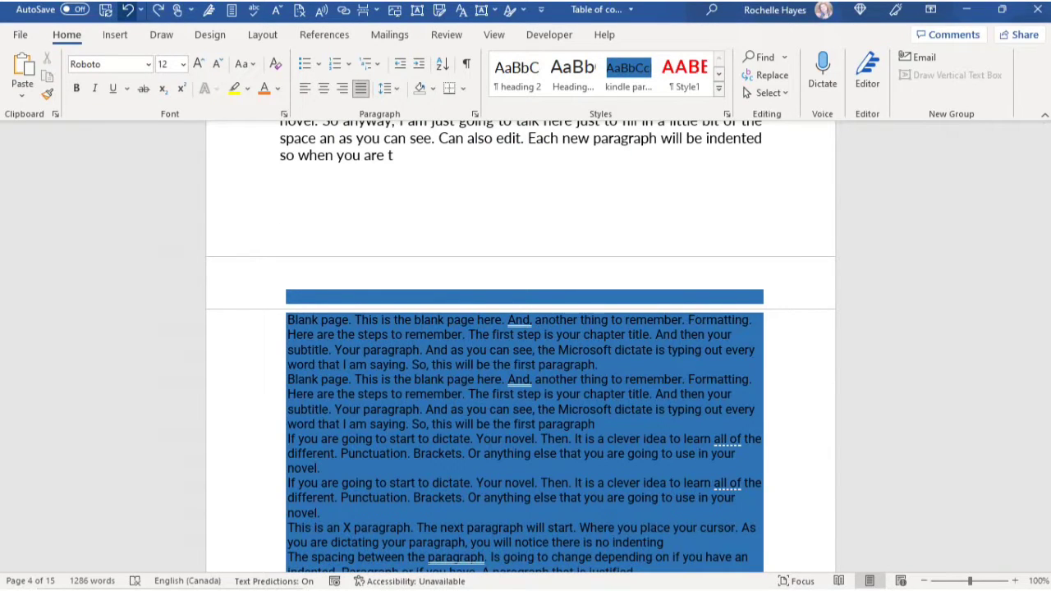
click(127, 9)
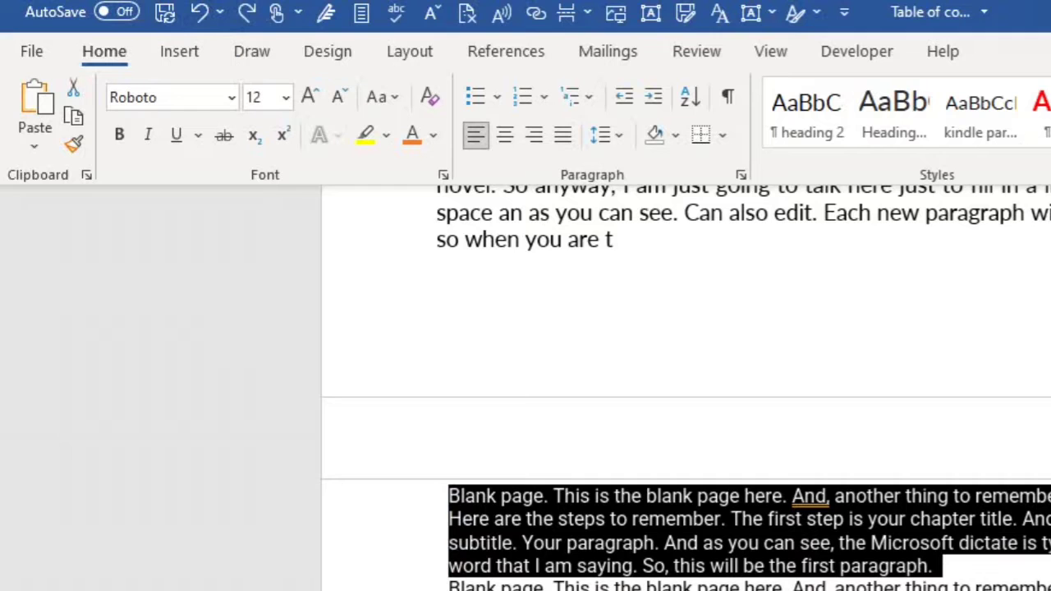
click(267, 274)
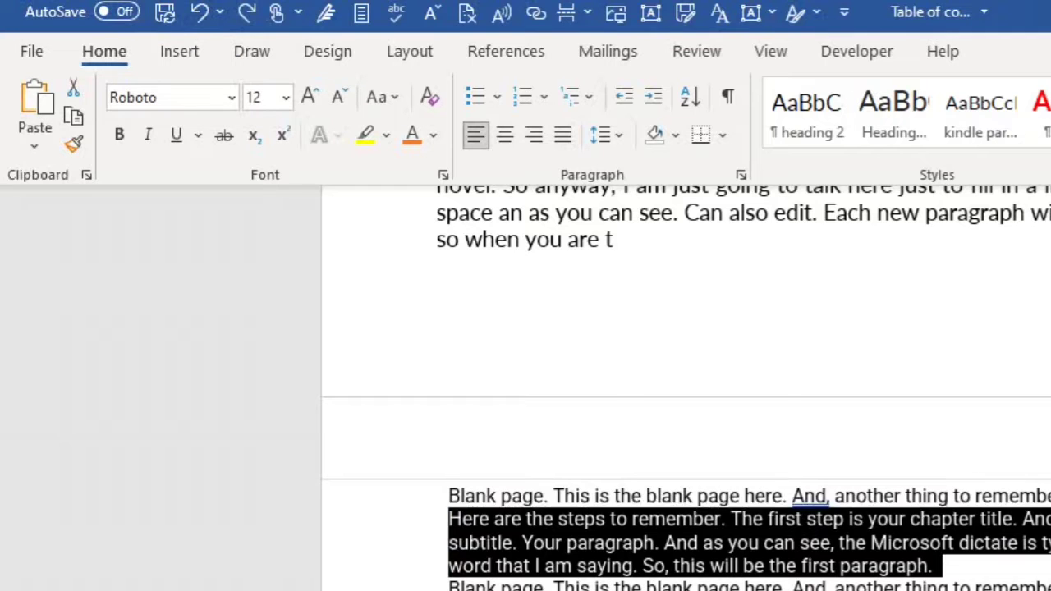
Show the formatting marks to examine the paragraph marks and page breaks around the "Blank page" text, and hide them again.
scroll(685, 386, down, 8)
scroll(686, 386, up, 6)
scroll(686, 428, down, 1)
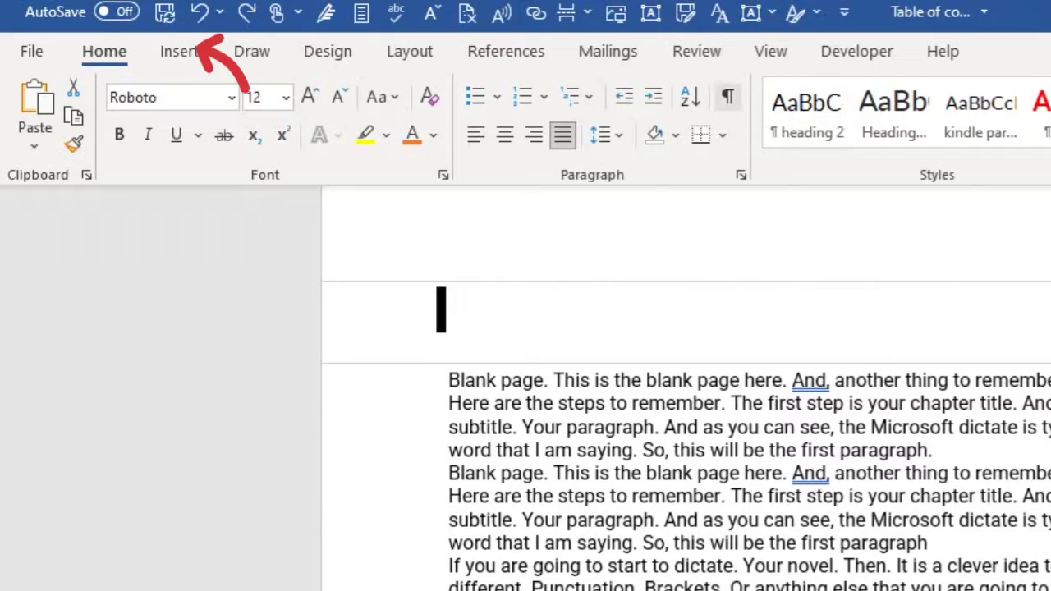
click(727, 97)
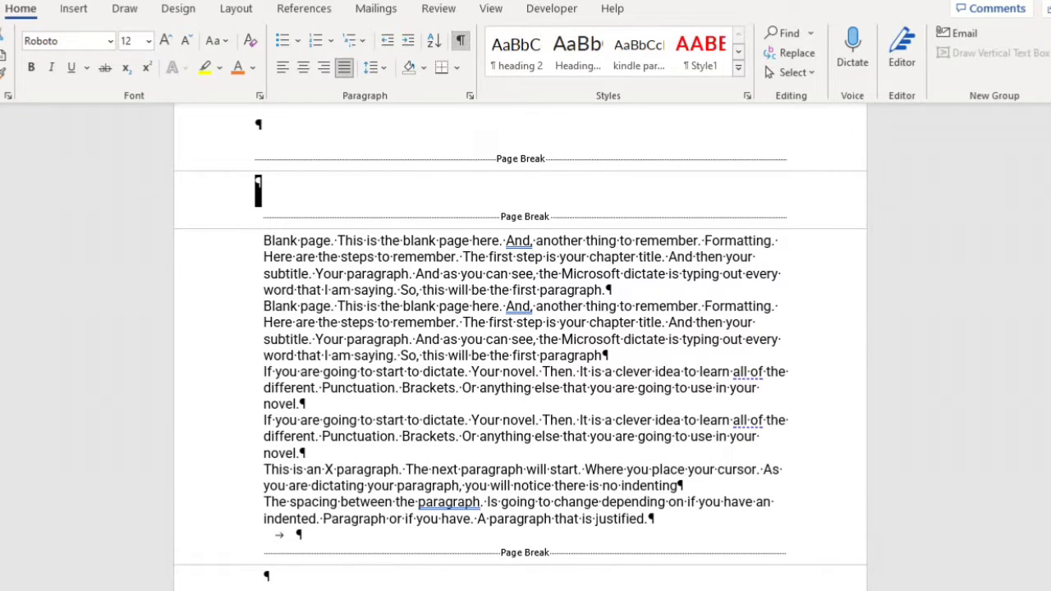
click(460, 40)
click(640, 51)
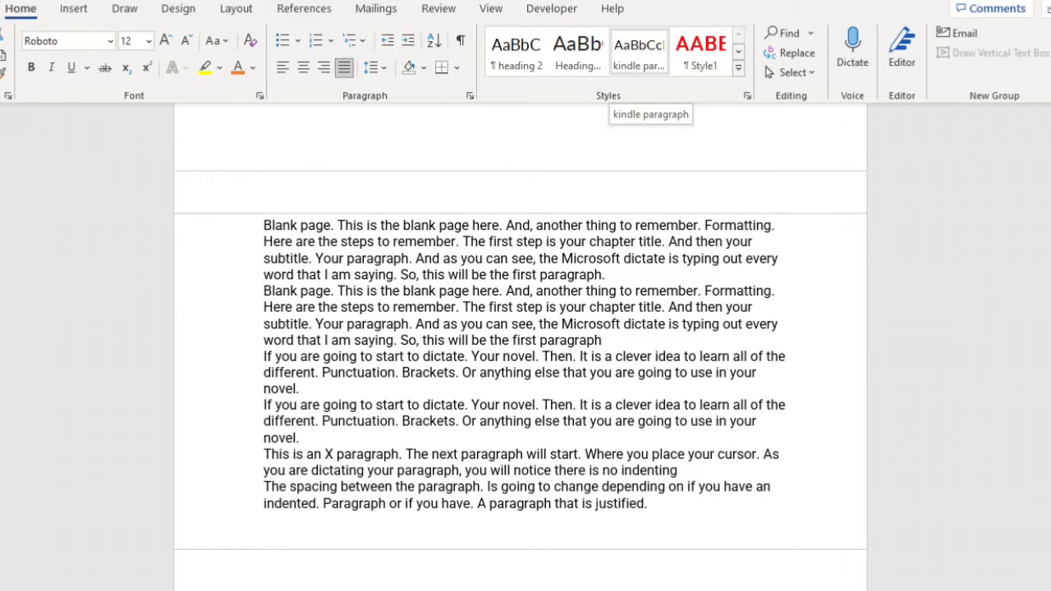
right_click(641, 59)
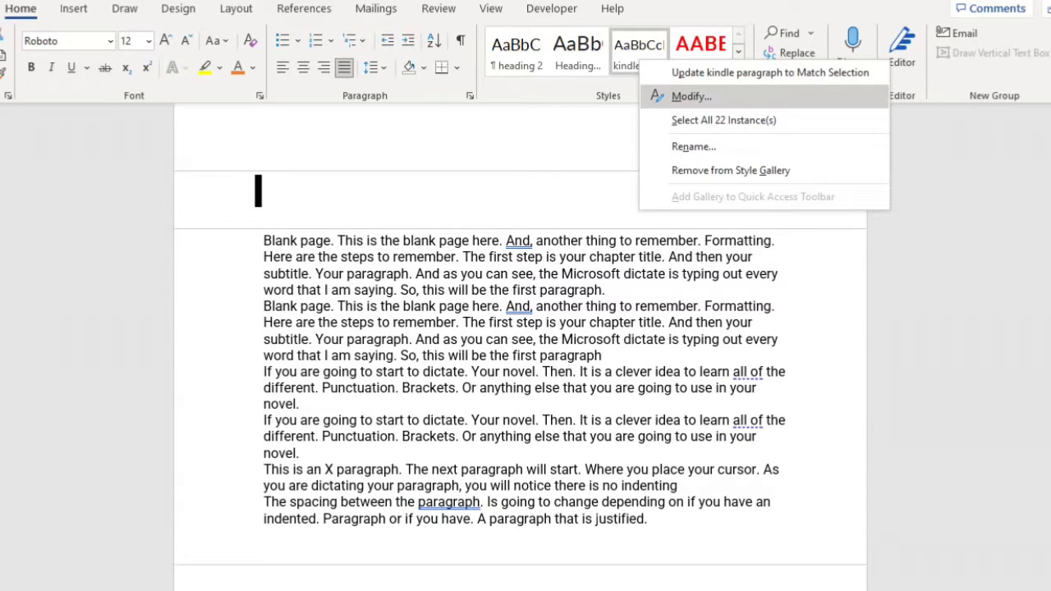
key(Escape)
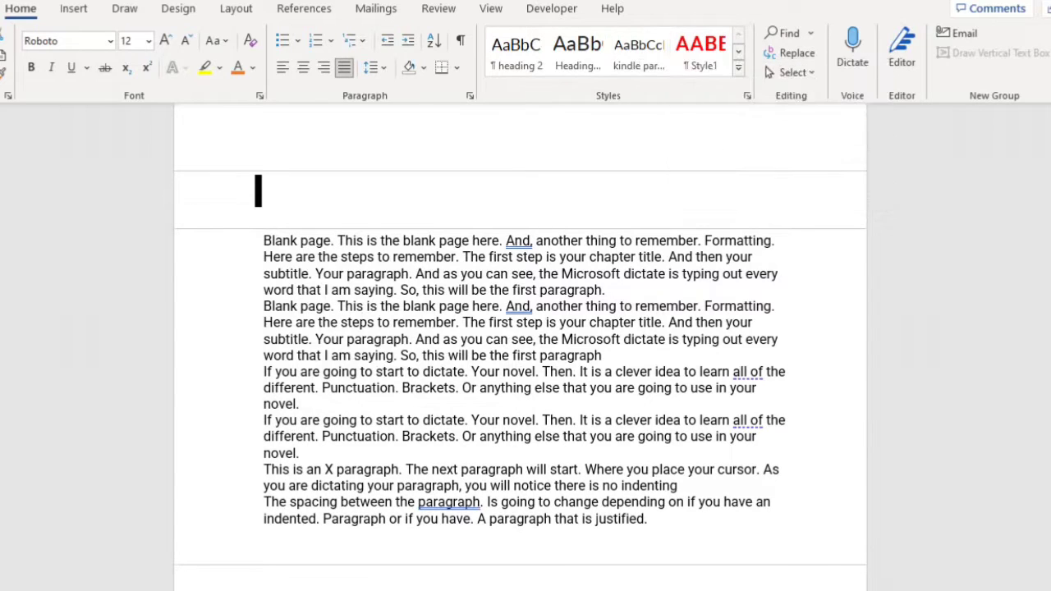
Start a new style named "new paragrah" and open its paragraph settings.
click(739, 69)
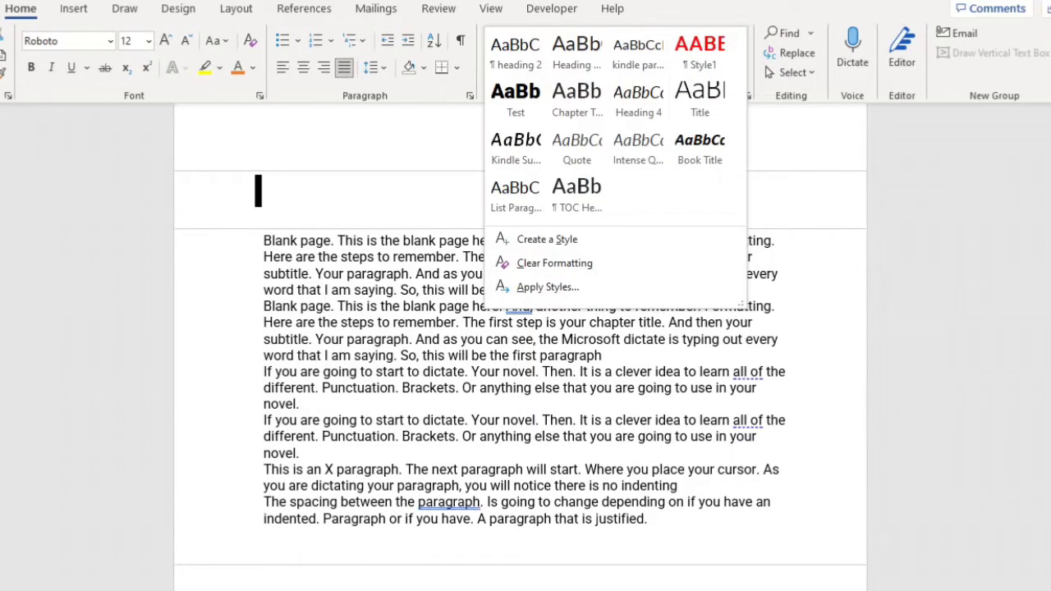
click(547, 239)
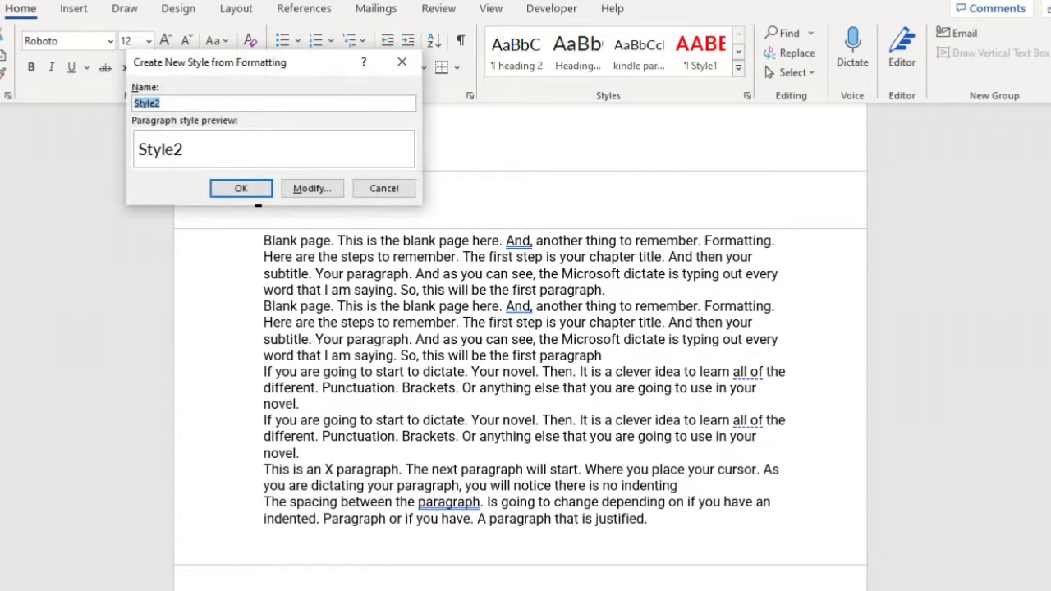
text(new paragrah)
click(312, 188)
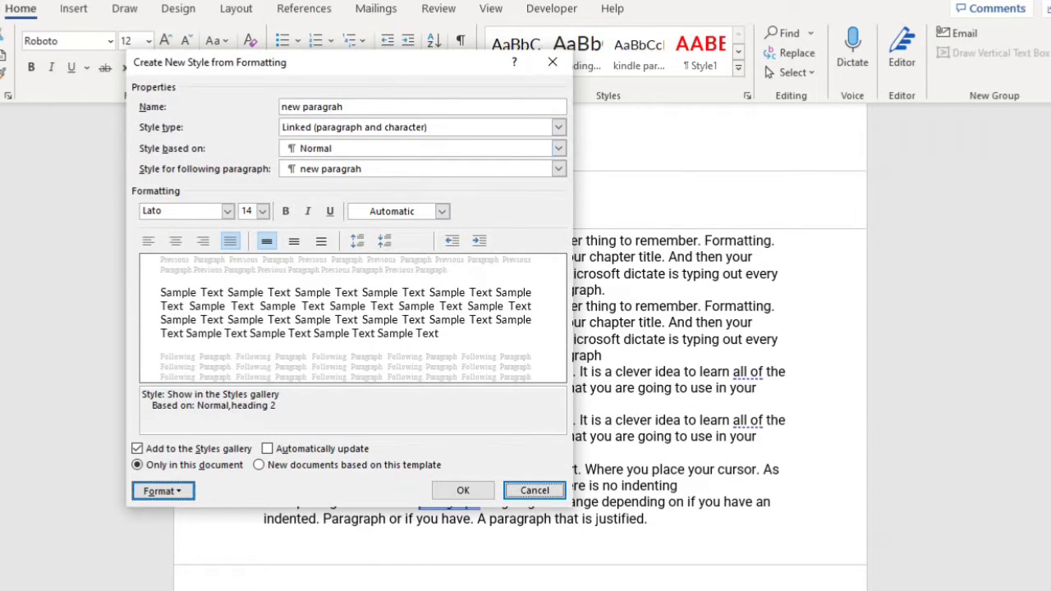
click(163, 491)
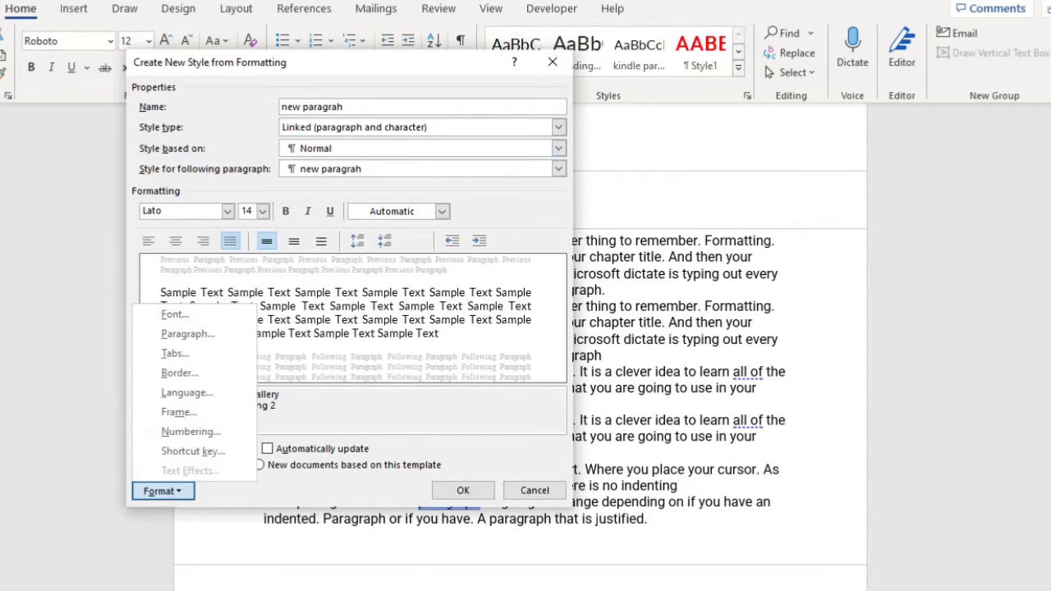
click(188, 333)
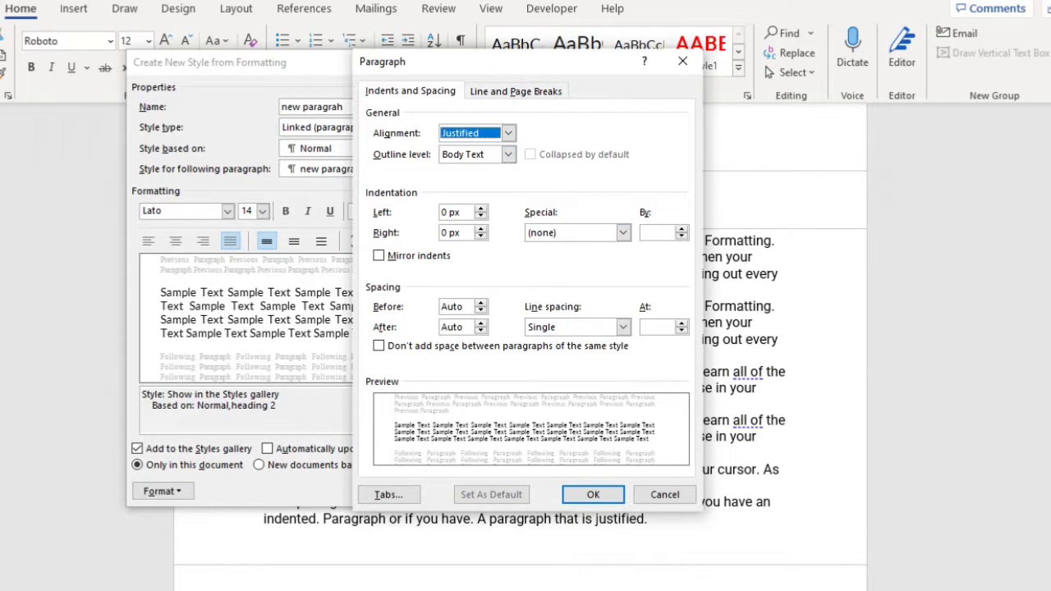
Try a small left indentation for the new style and return it to 0 px.
click(481, 208)
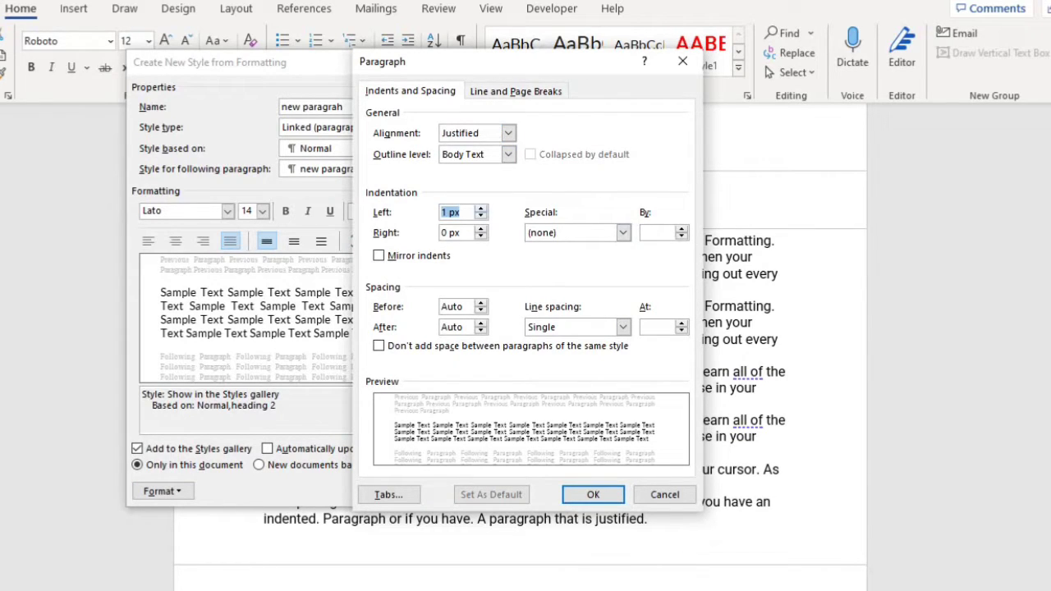
click(481, 208)
click(481, 216)
click(481, 216)
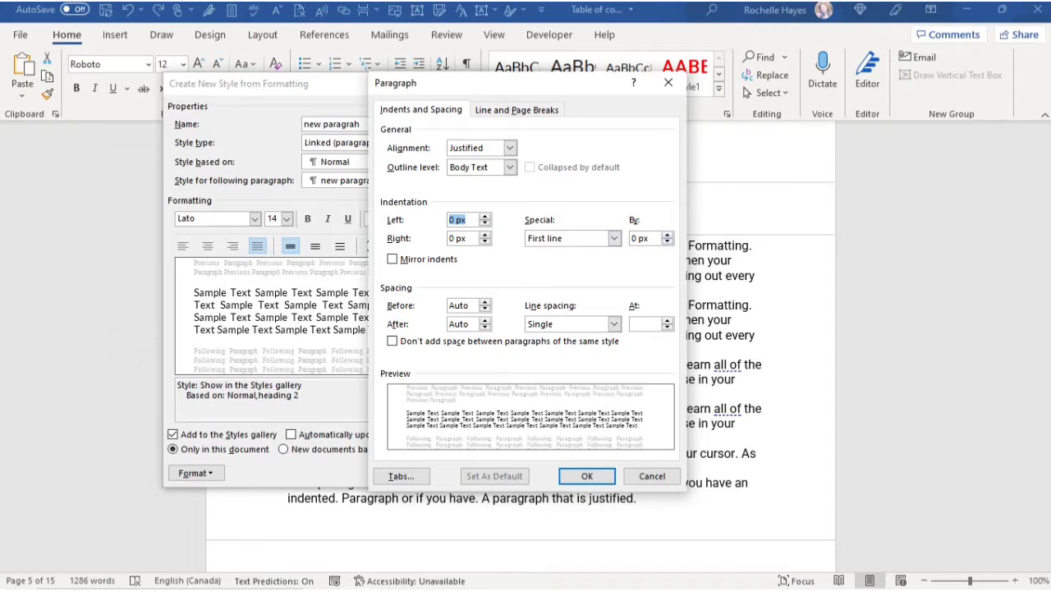
Give the new style a special First line indentation of 20 px.
click(668, 235)
click(668, 235)
click(668, 235)
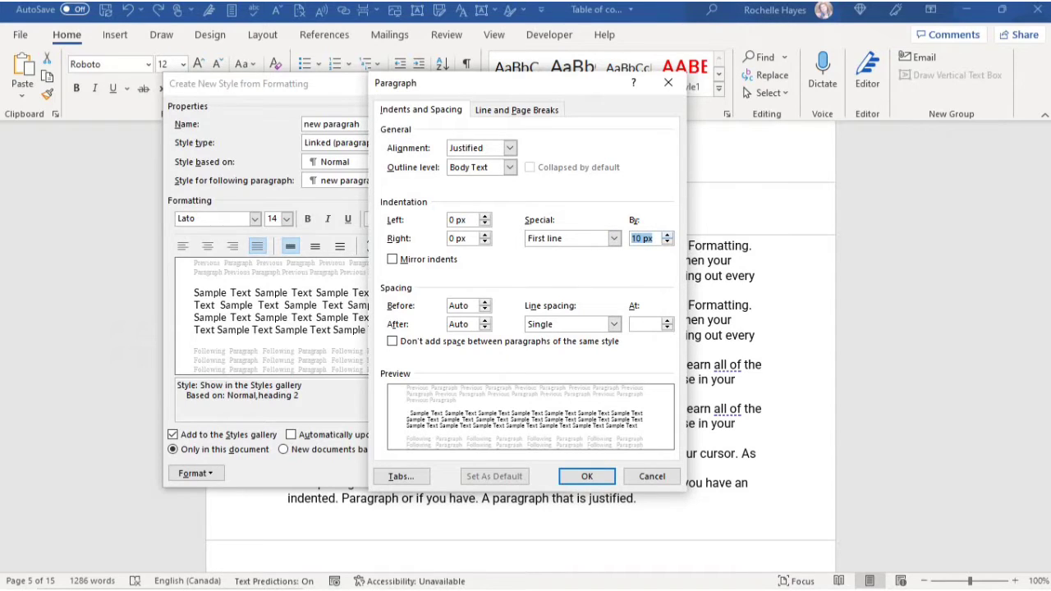
key(Up)
key(Up)
key(Up)
key(Up)
key(Up)
key(Up)
key(Up)
key(Up)
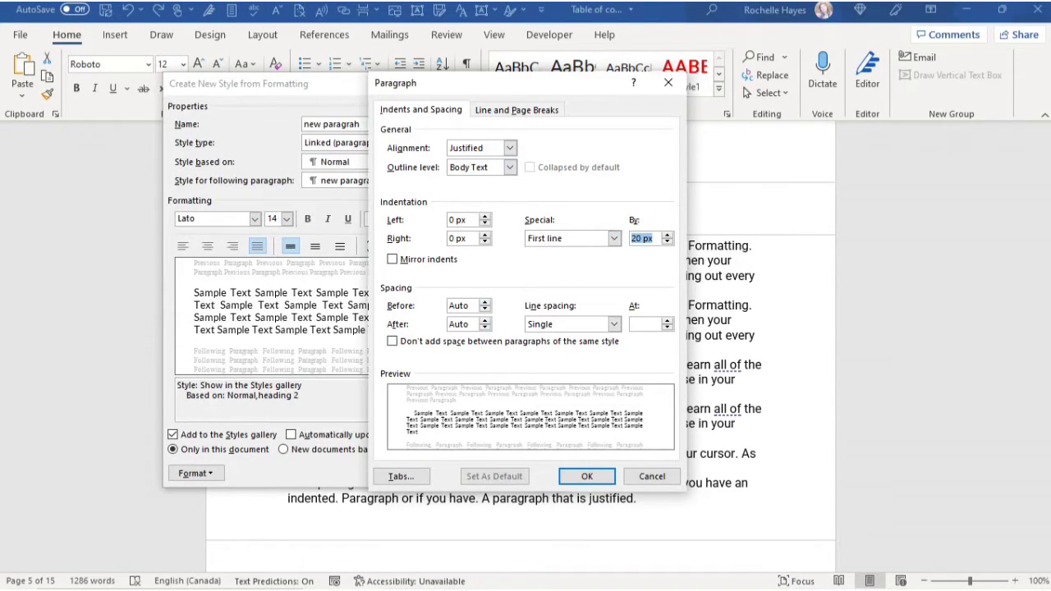
Set the new style's spacing before and after to 0 px, without space between paragraphs of the same style, and accept the paragraph settings.
click(485, 309)
click(485, 310)
key(Down)
key(Tab)
key(Down)
click(393, 341)
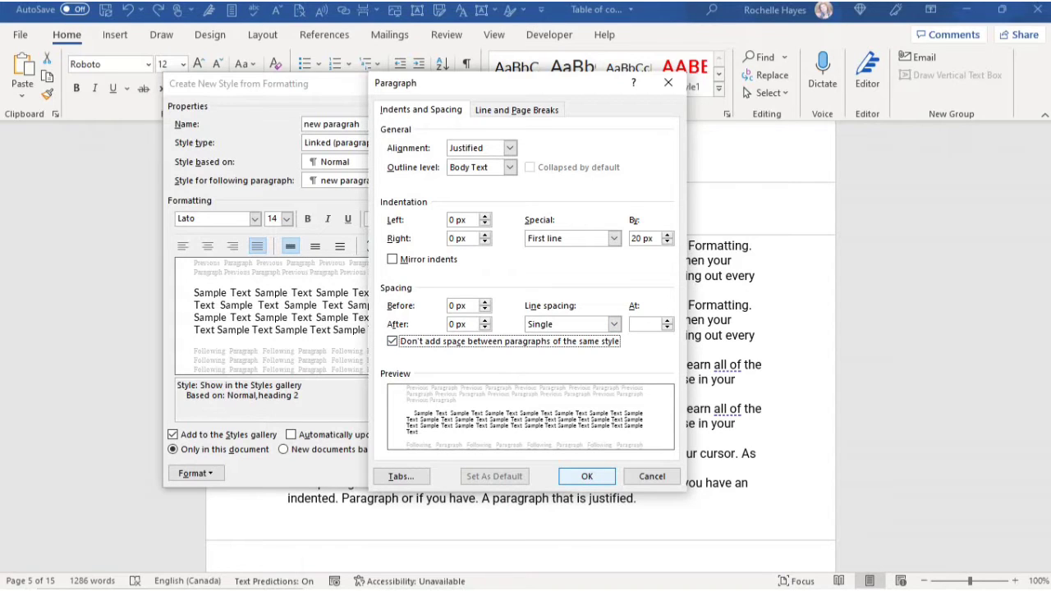
key(Return)
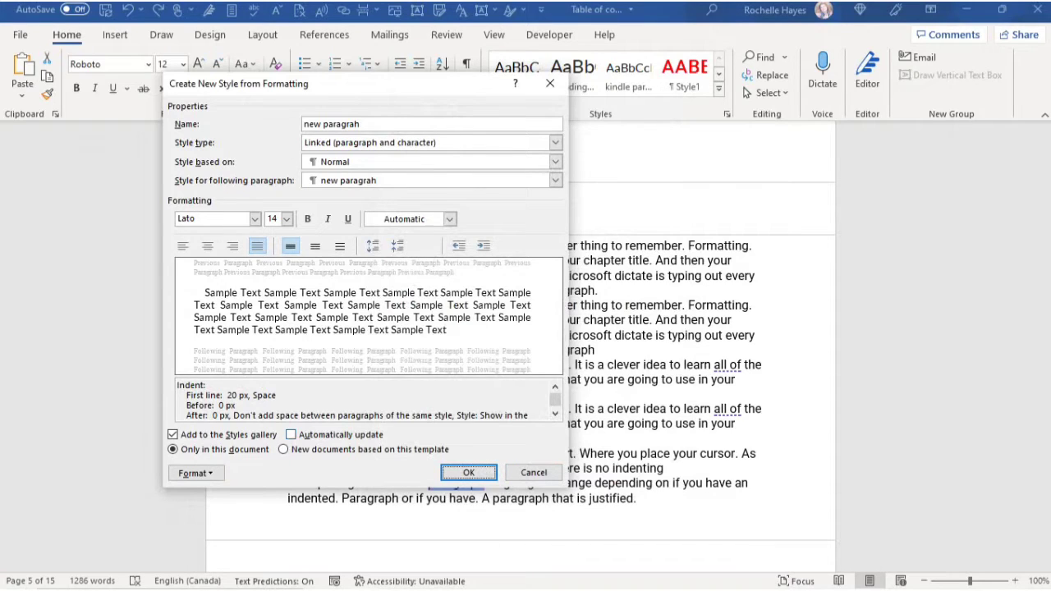
Make the new style update automatically and available in new documents based on this template, and create it.
click(292, 435)
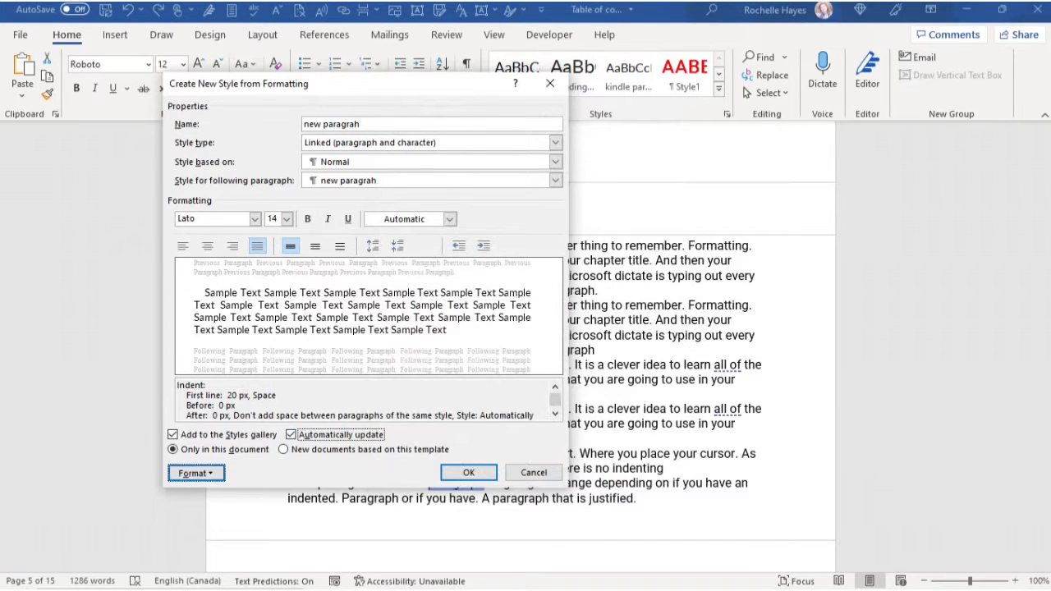
click(283, 450)
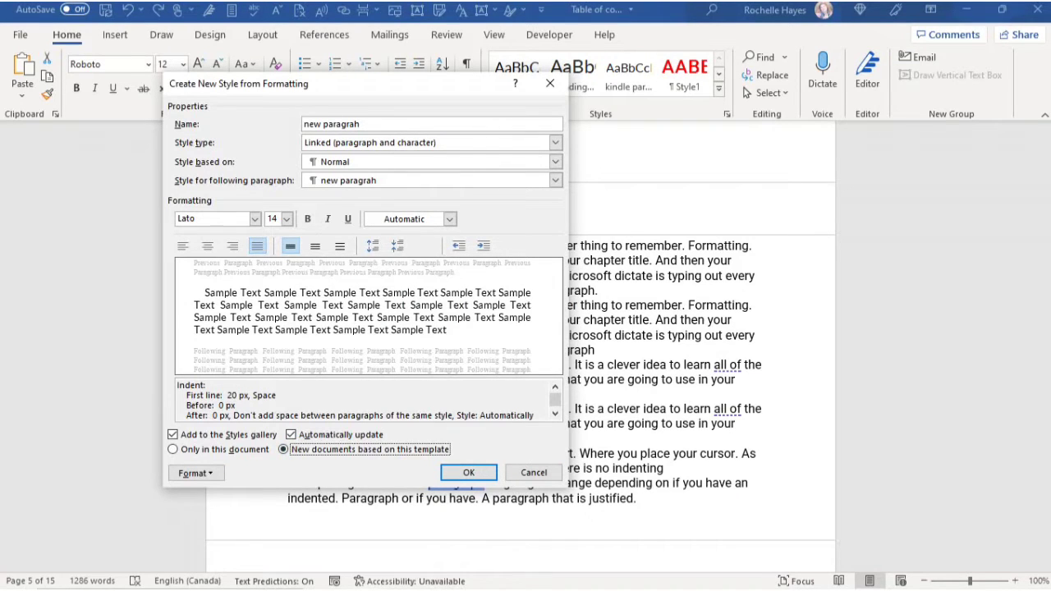
key(Return)
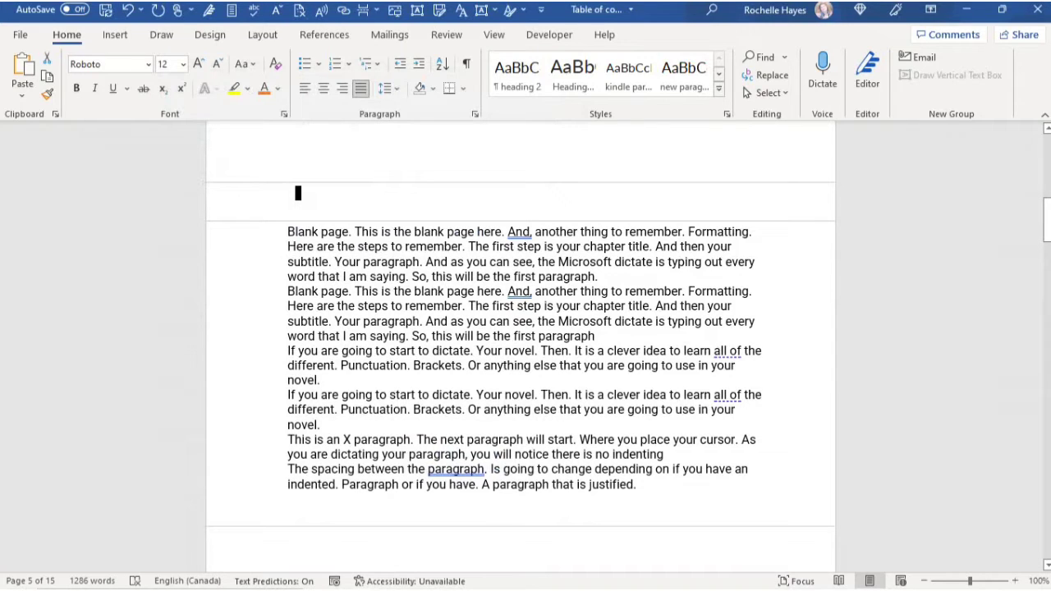
Apply the "new paragrah" style to the two "Blank page" paragraphs.
key(shift+Down)
key(shift+Down)
key(shift+Down)
key(shift+Down)
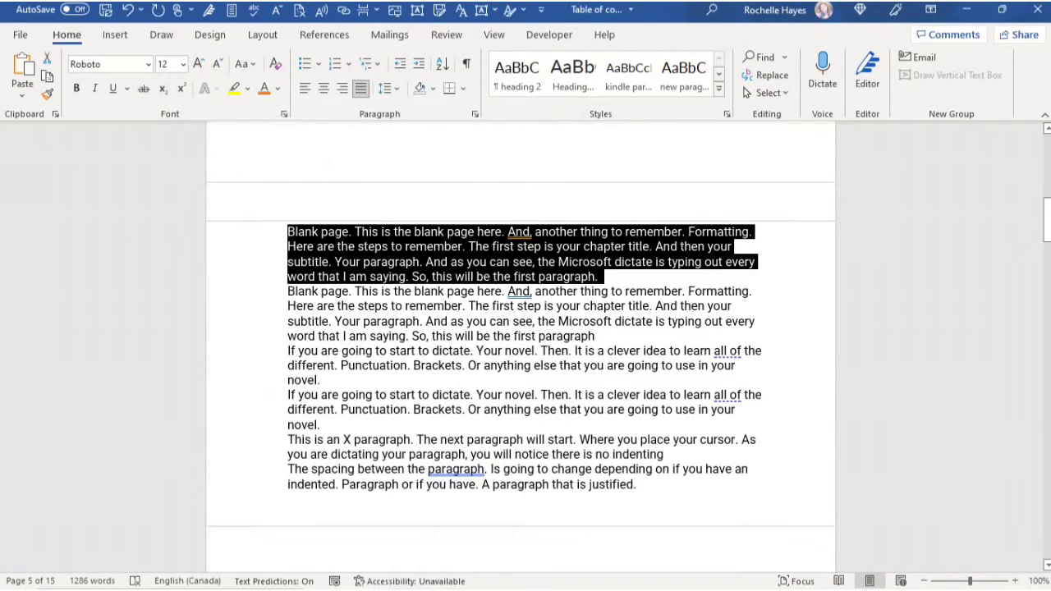
key(shift+Down)
key(shift+Down)
key(shift+Down)
key(shift+Down)
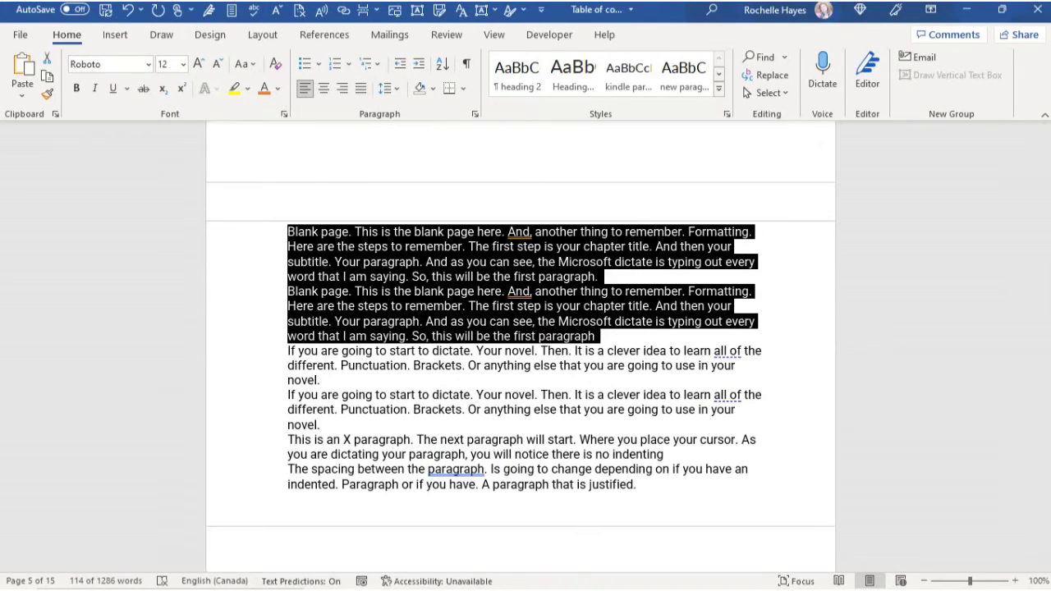
click(719, 87)
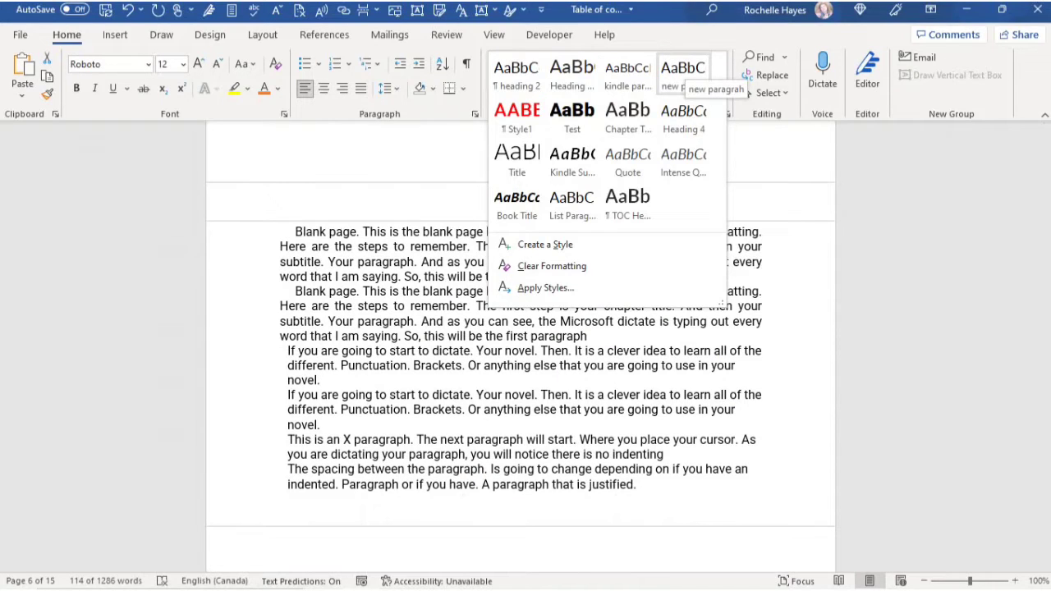
click(684, 72)
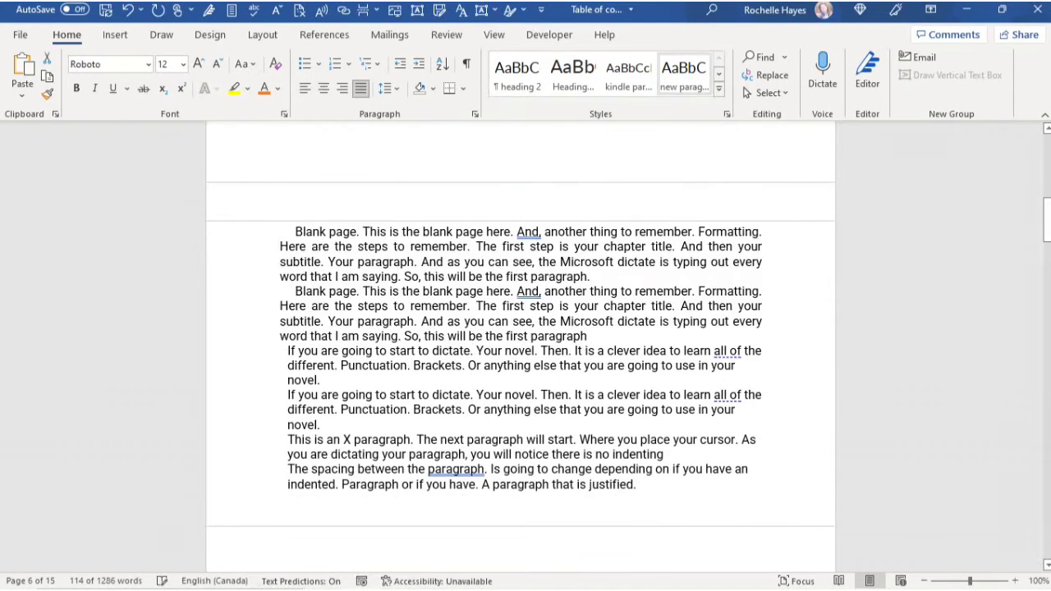
Select the last three lines of the second "Blank page" paragraph and open the kindle paragraph style for modification.
click(251, 307)
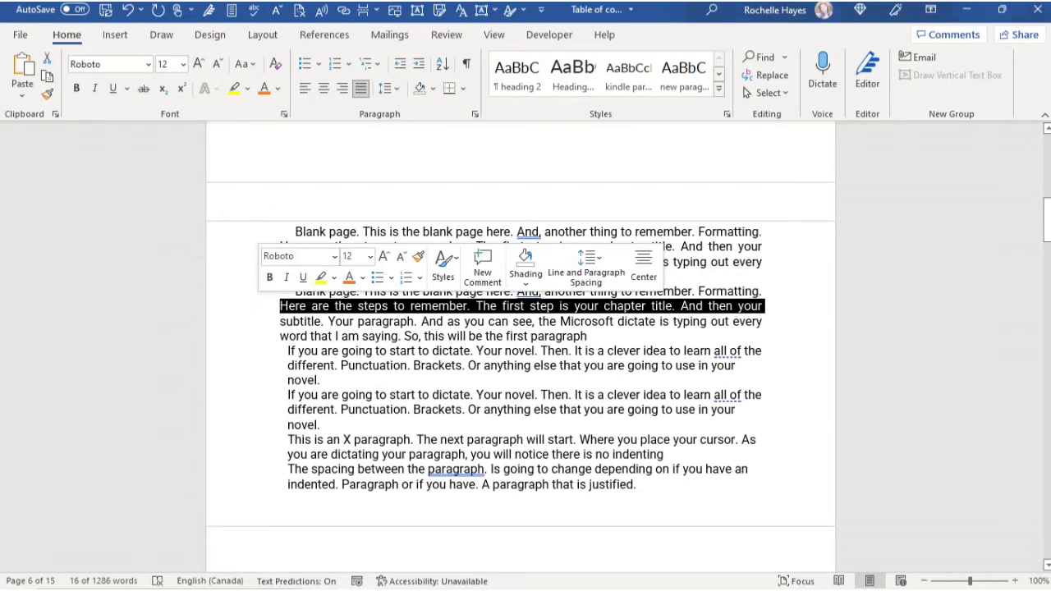
click(637, 486)
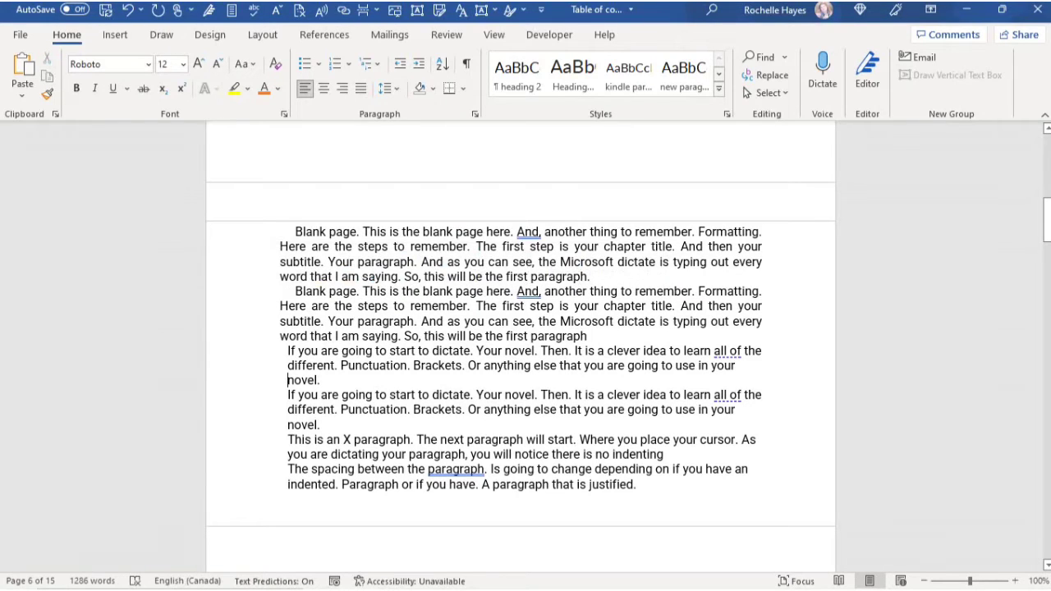
drag(280, 305, 684, 350)
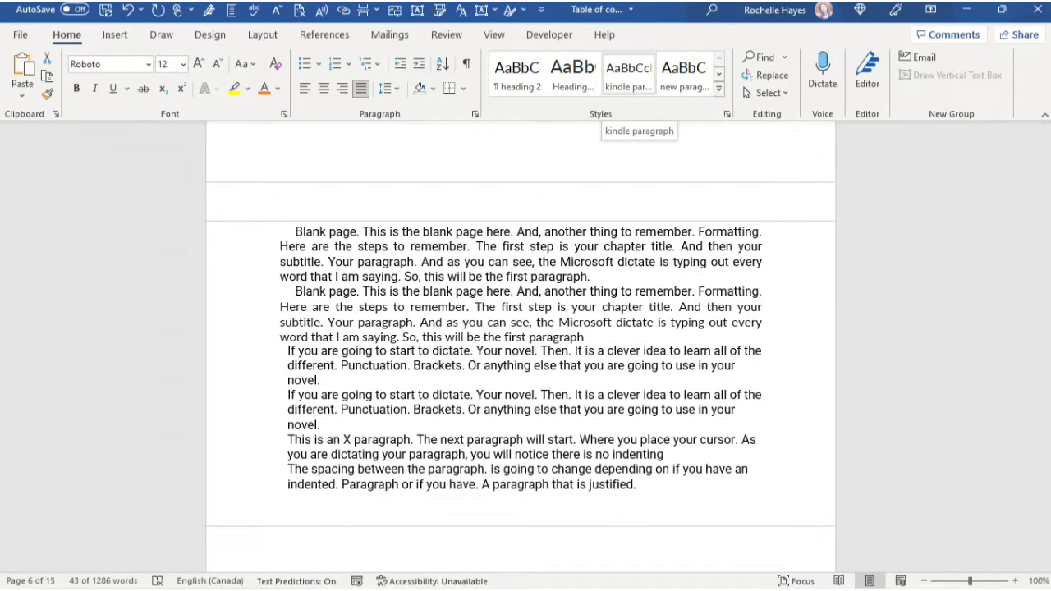
right_click(628, 74)
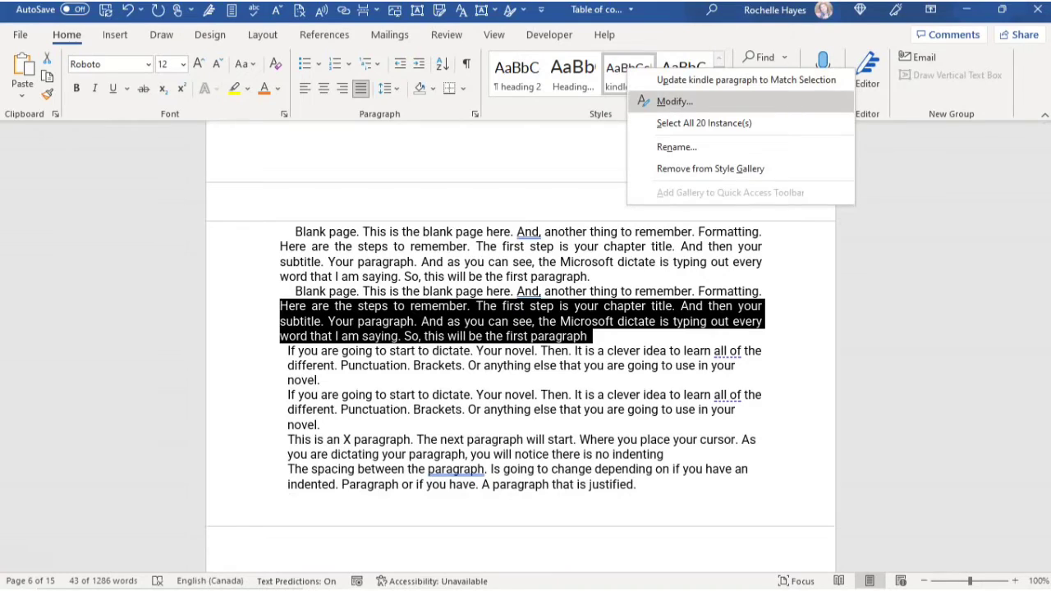
click(649, 101)
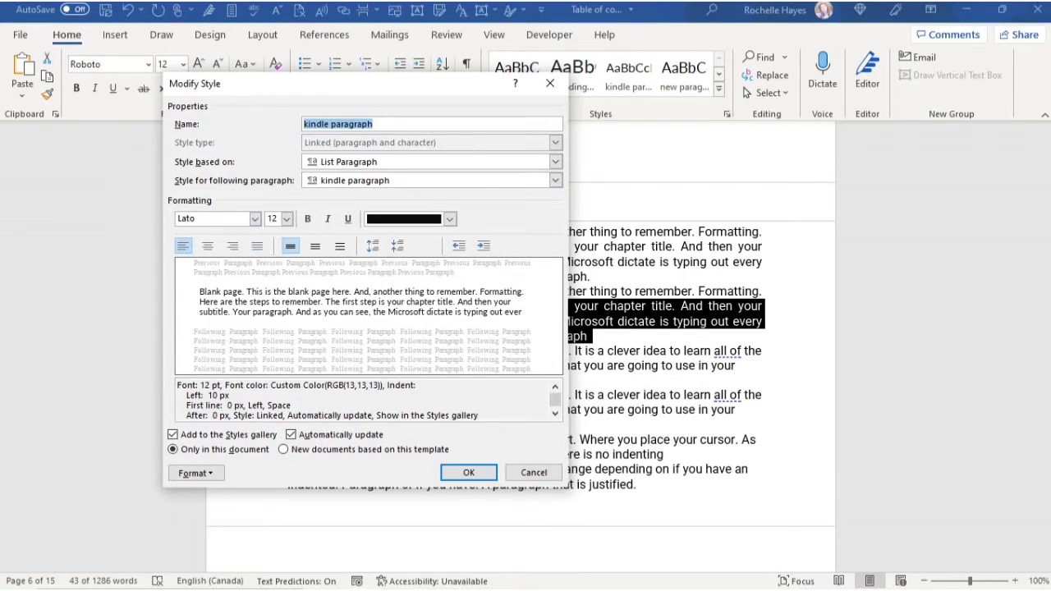
Set the kindle paragraph style's left indentation to 0 px in its paragraph settings.
drag(178, 386, 417, 386)
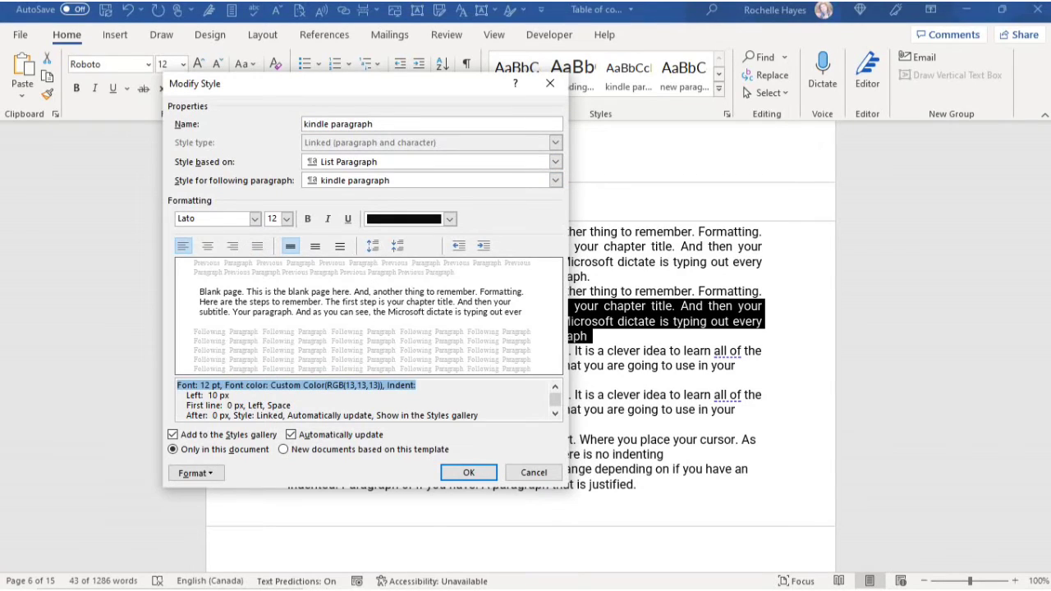
click(230, 396)
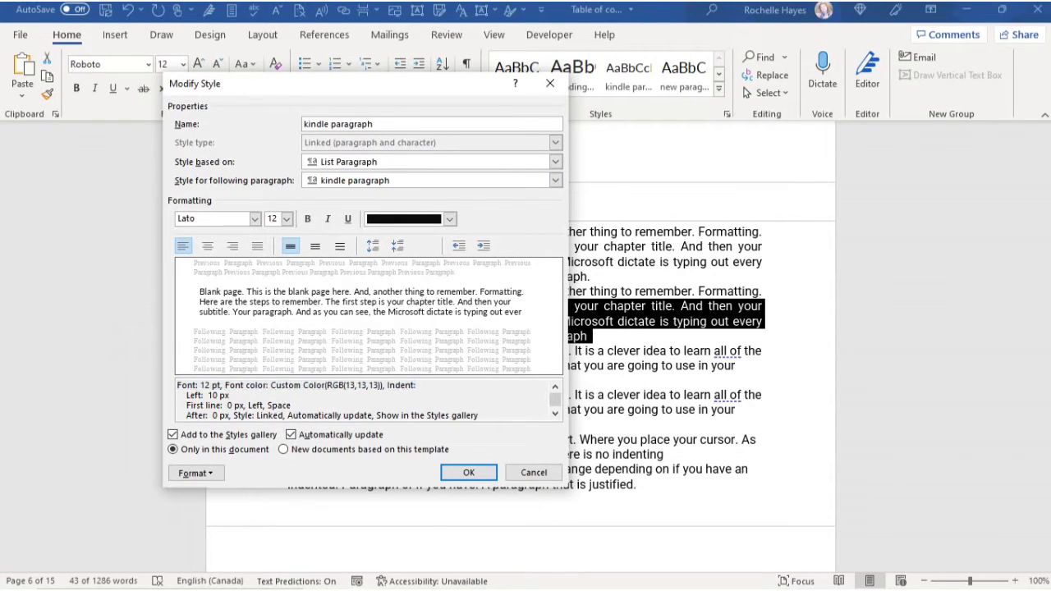
drag(230, 395, 176, 396)
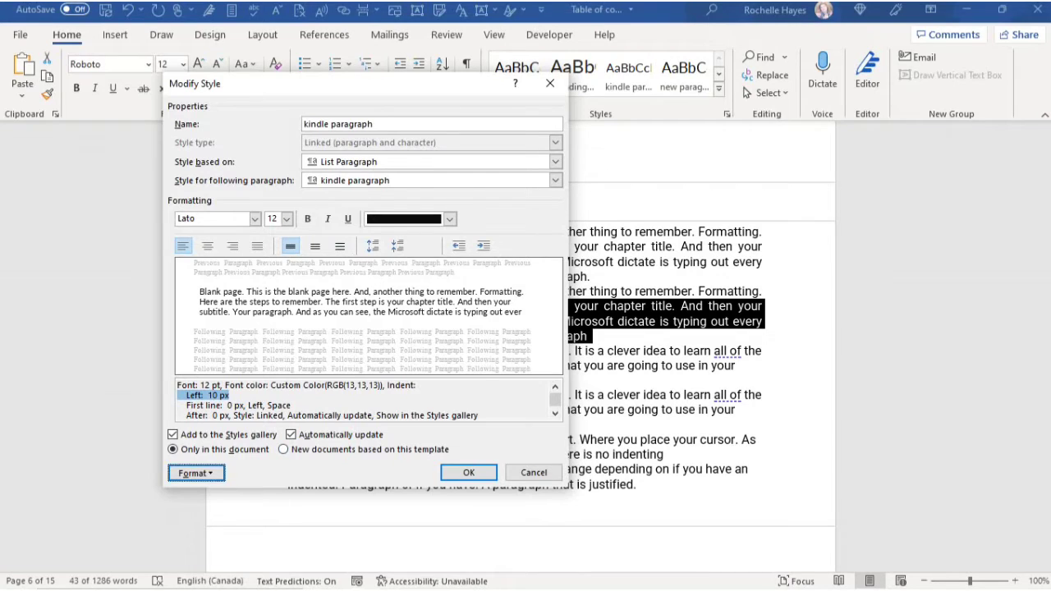
click(195, 473)
click(218, 330)
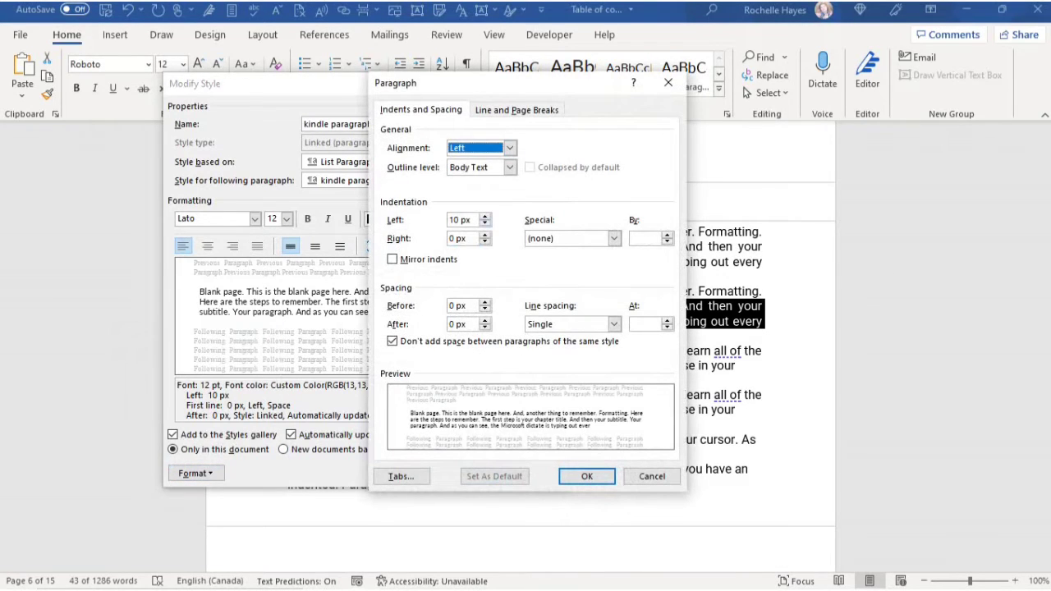
click(485, 223)
click(486, 224)
click(486, 224)
click(485, 224)
click(485, 224)
click(485, 223)
click(486, 223)
key(Down)
key(Down)
key(Down)
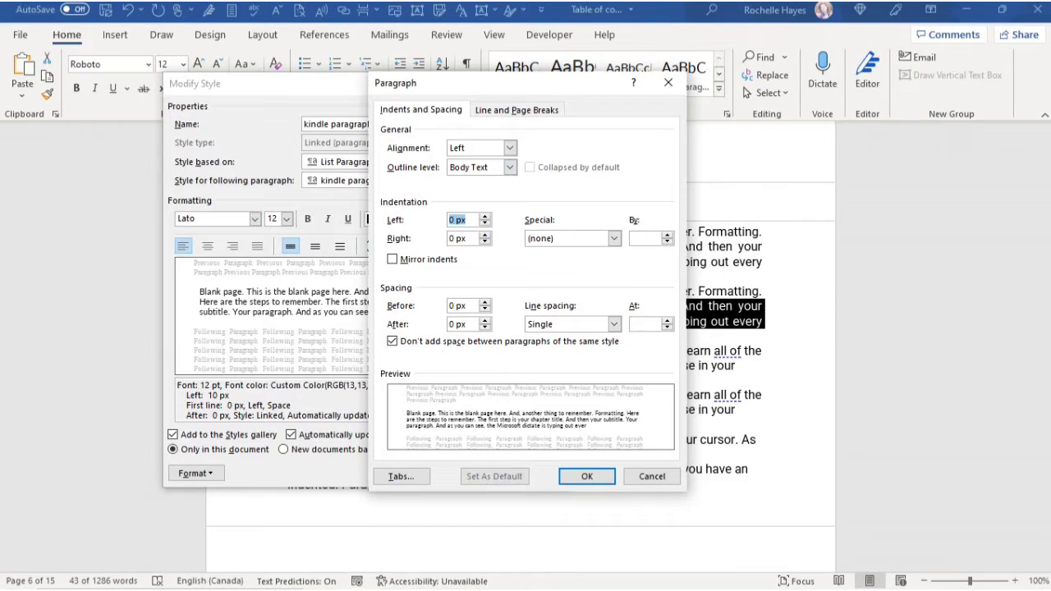
Allow space between paragraphs of the same style, check the line and page break options, and accept the kindle paragraph settings.
key(alt+c)
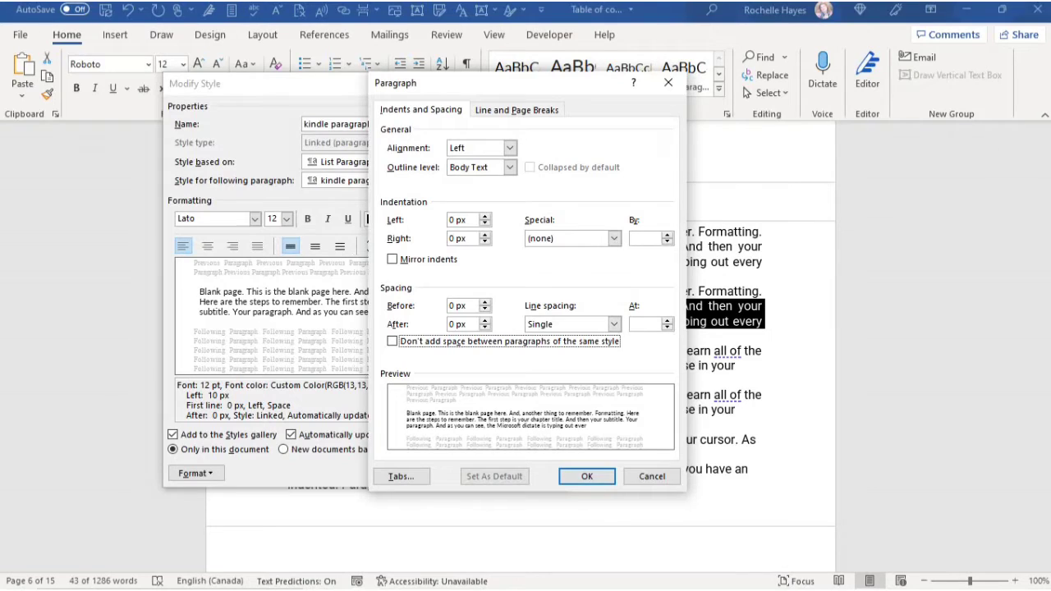
click(517, 110)
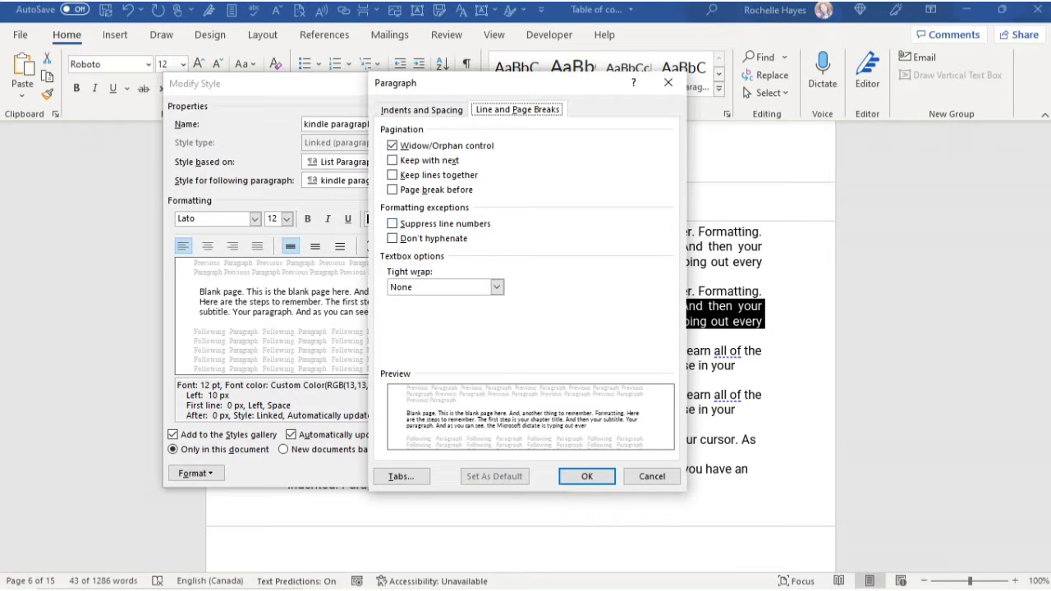
key(Return)
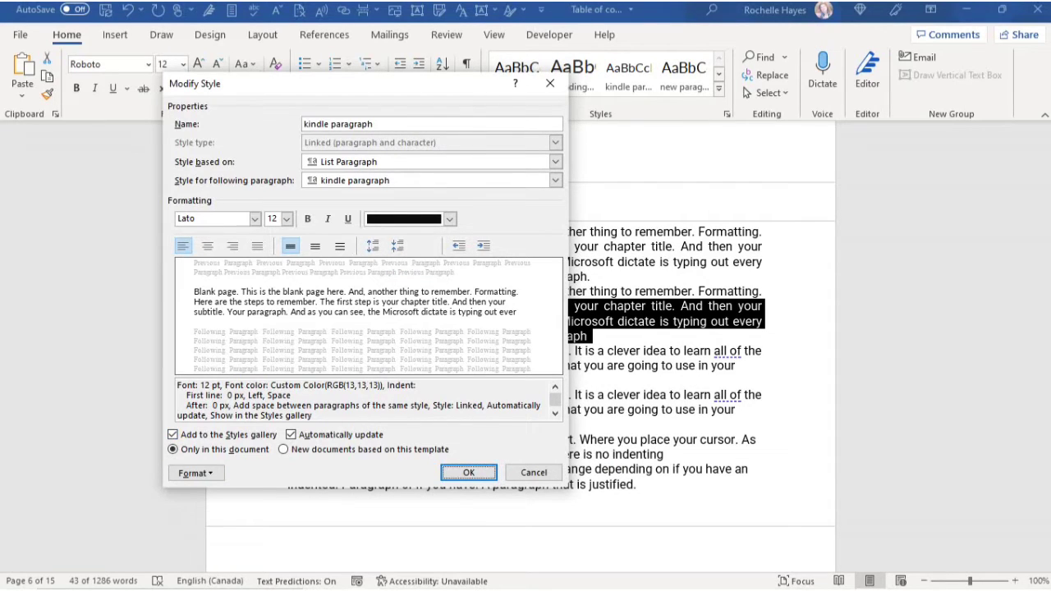
Rename the style "Kindle paragraph", make it available in new documents based on this template, and accept the style changes.
click(373, 124)
click(304, 124)
key(Left)
key(Delete)
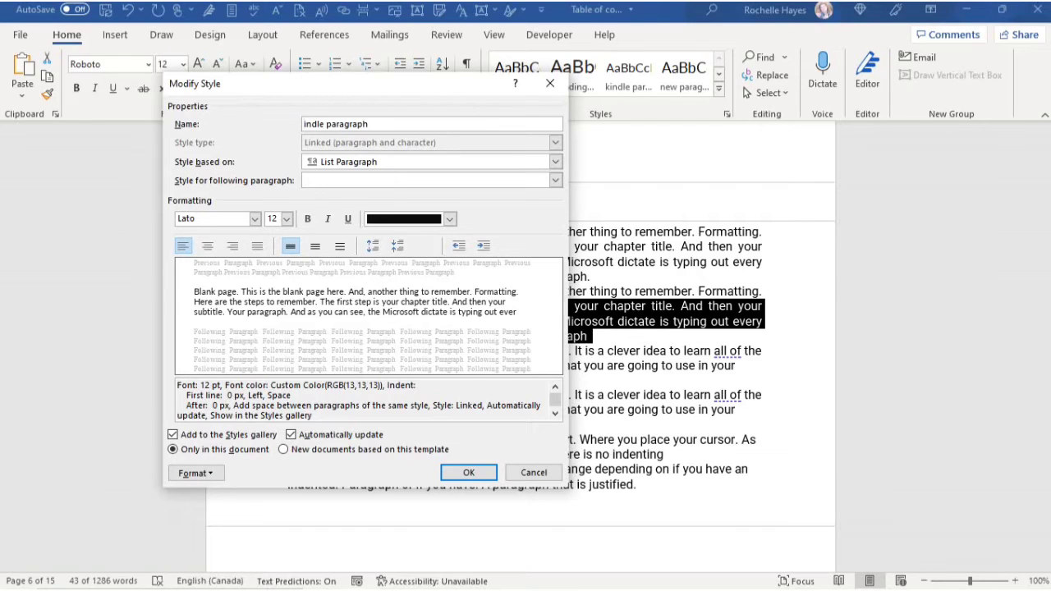
text(K)
click(283, 449)
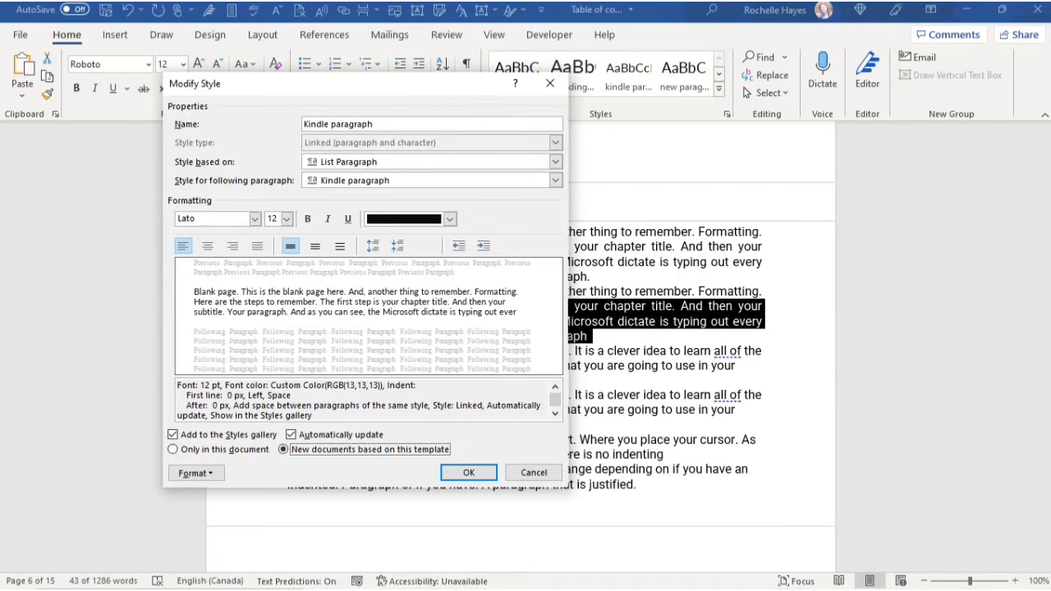
click(468, 473)
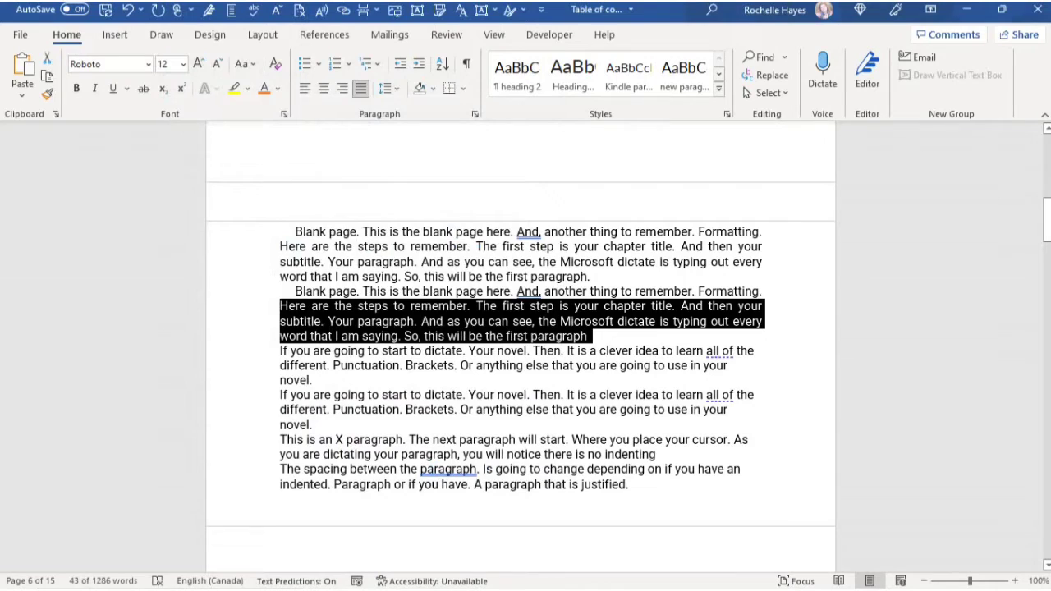
Add a new paragraph after the second "Blank page" paragraph and dictate "I am starting a new. Paragraph" text about the unwanted indent.
click(589, 337)
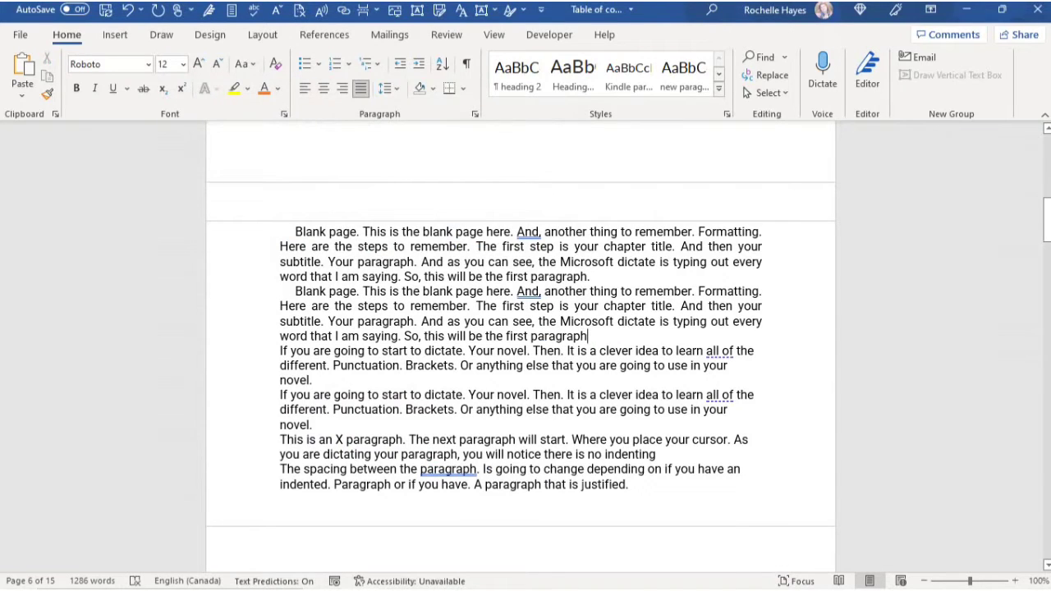
drag(280, 306, 765, 305)
click(588, 336)
key(Return)
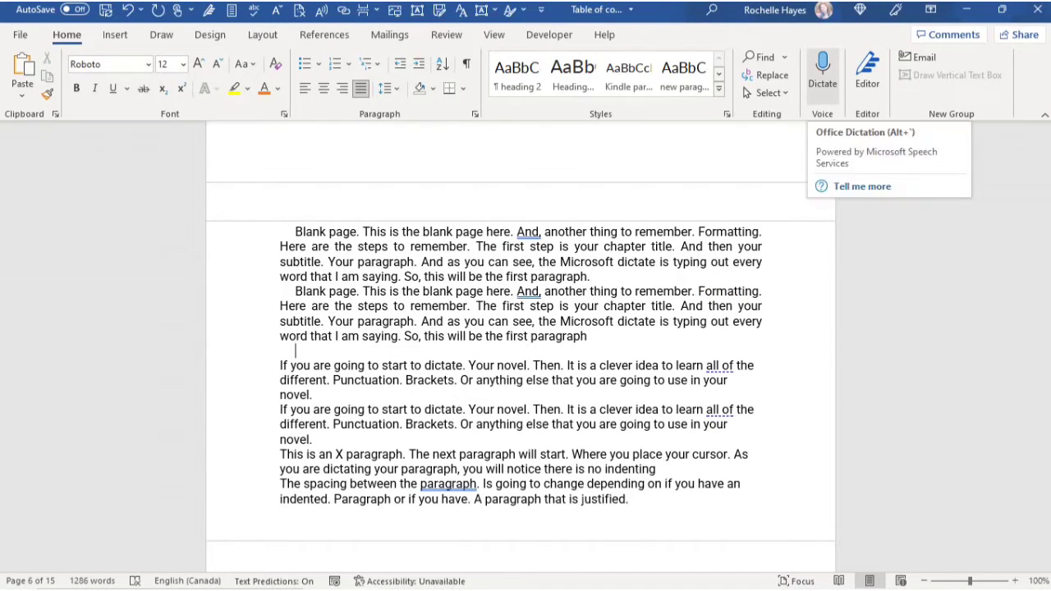
click(822, 70)
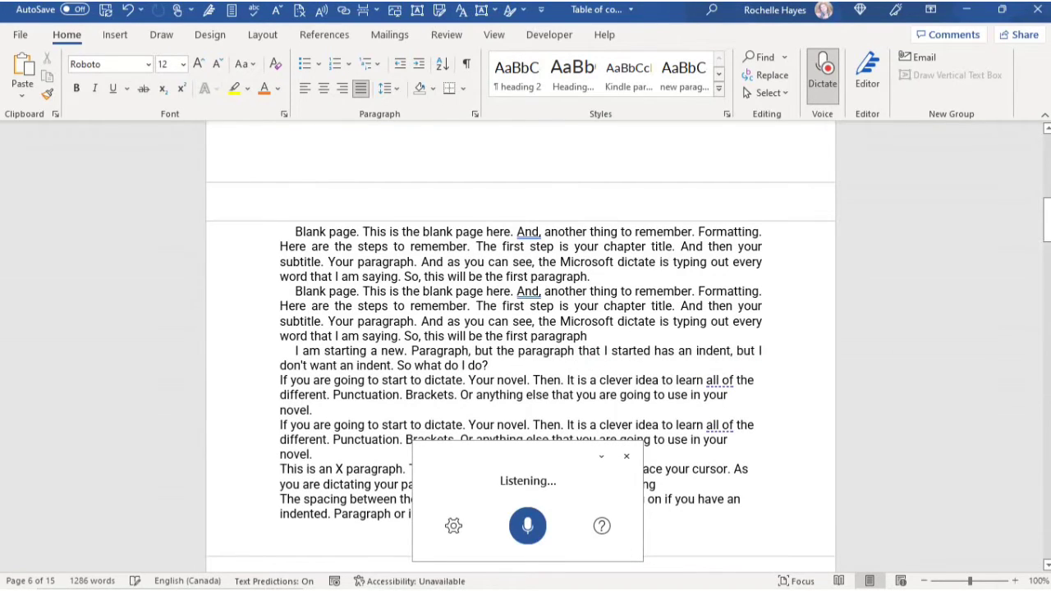
Apply the Kindle paragraph style to the newly dictated paragraph and check the surrounding text.
drag(295, 351, 493, 366)
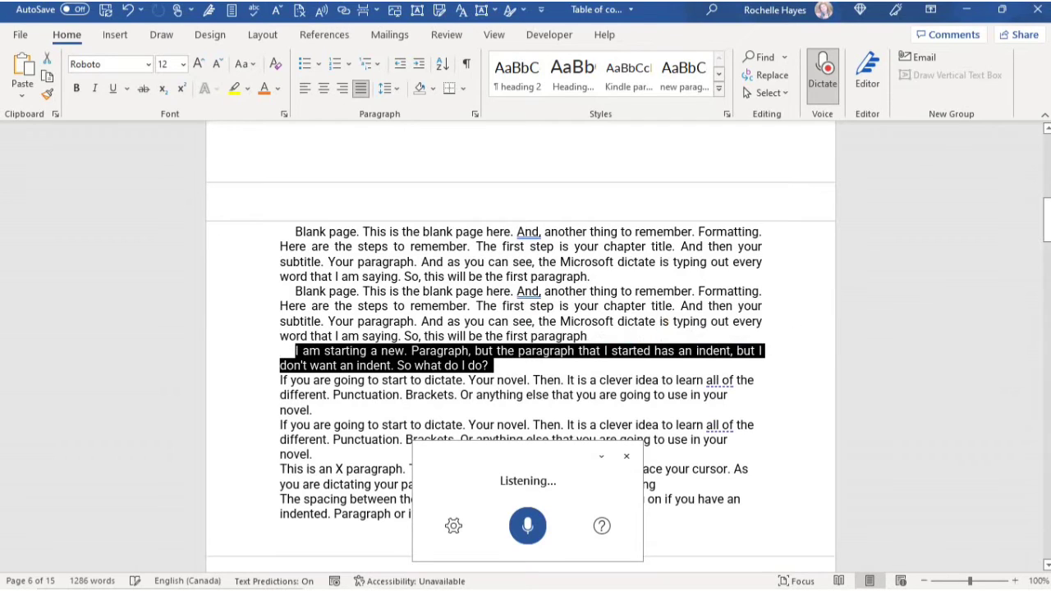
click(719, 88)
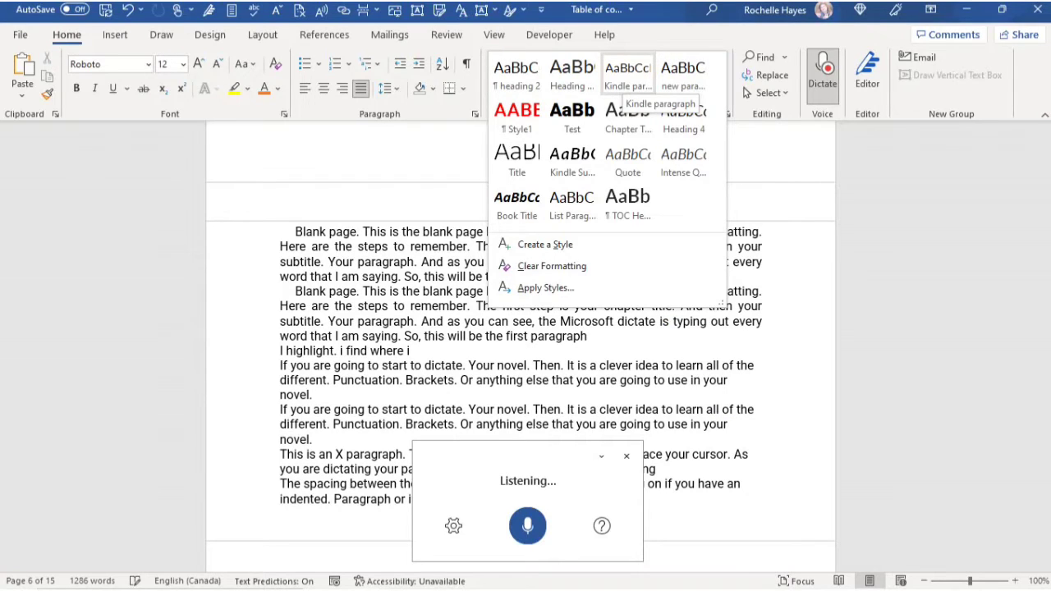
click(628, 75)
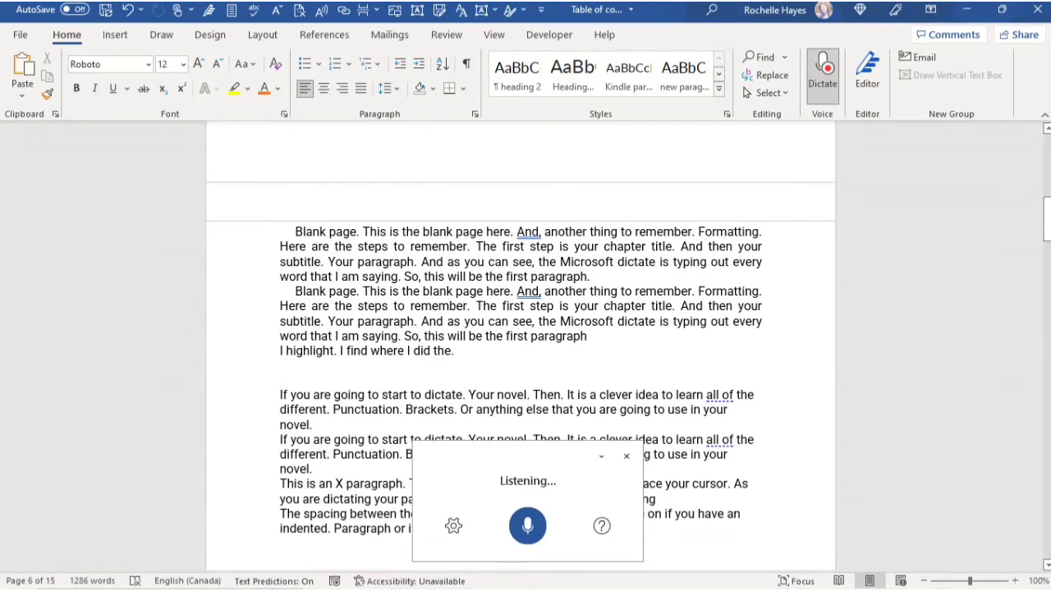
scroll(520, 345, down, 5)
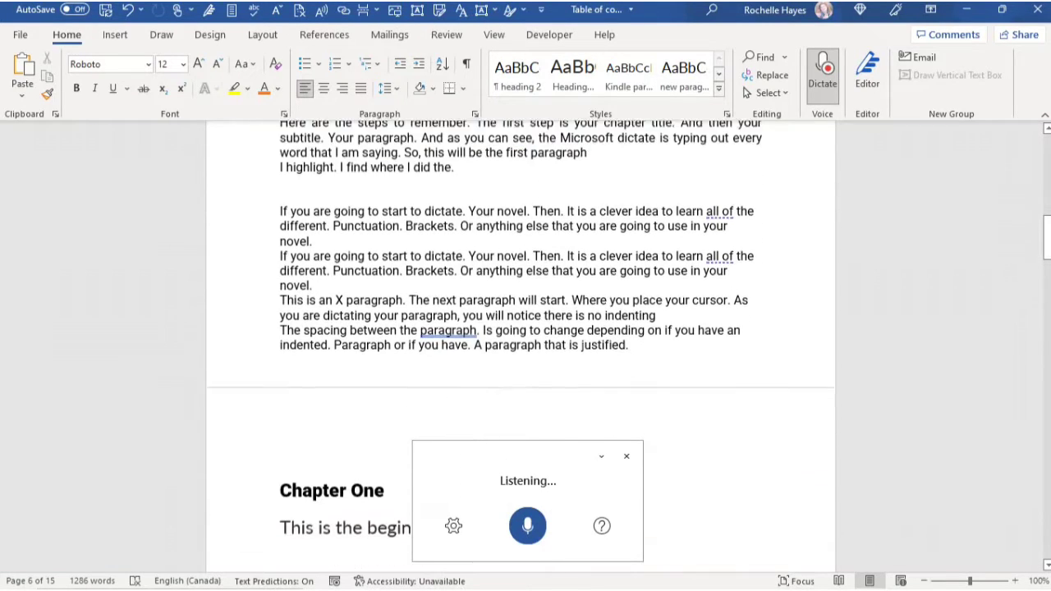
scroll(521, 329, down, 1)
scroll(521, 329, up, 5)
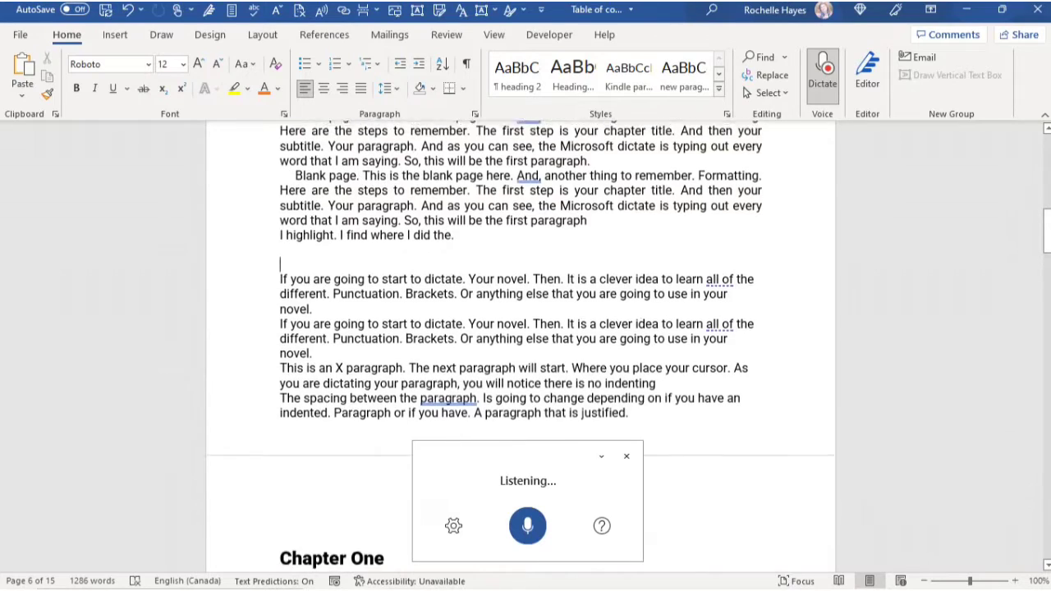
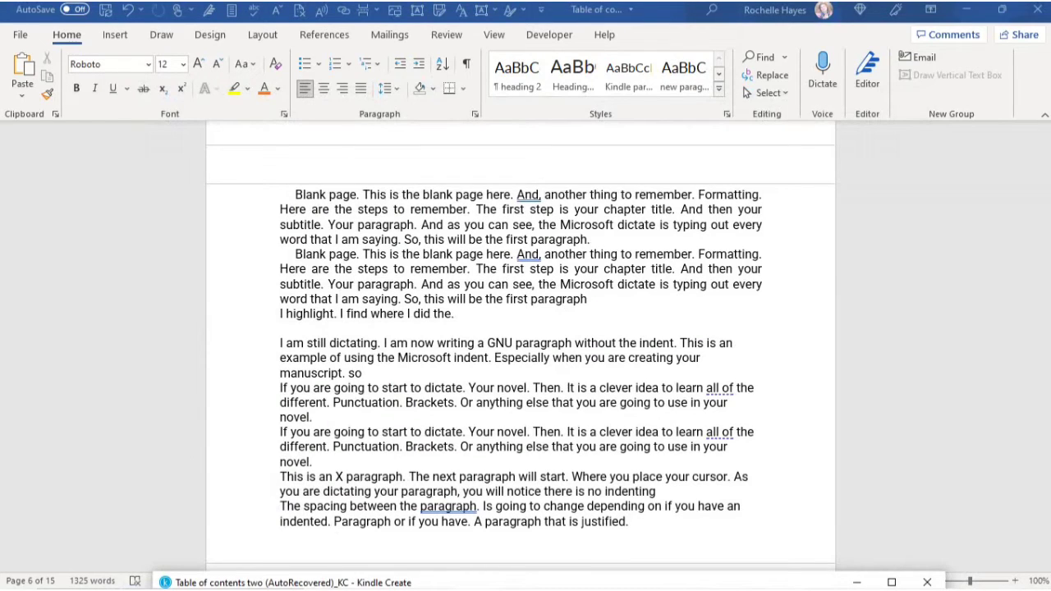
Copy the two "Blank page" paragraphs with the "I highlight" line and switch to Kindle Create.
click(363, 374)
drag(295, 195, 454, 314)
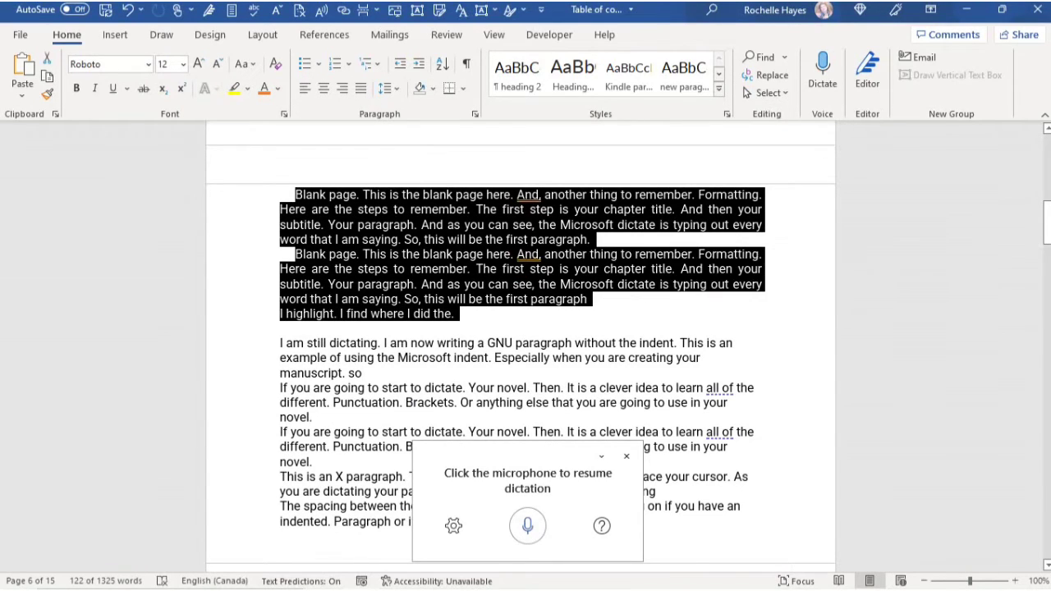
right_click(449, 231)
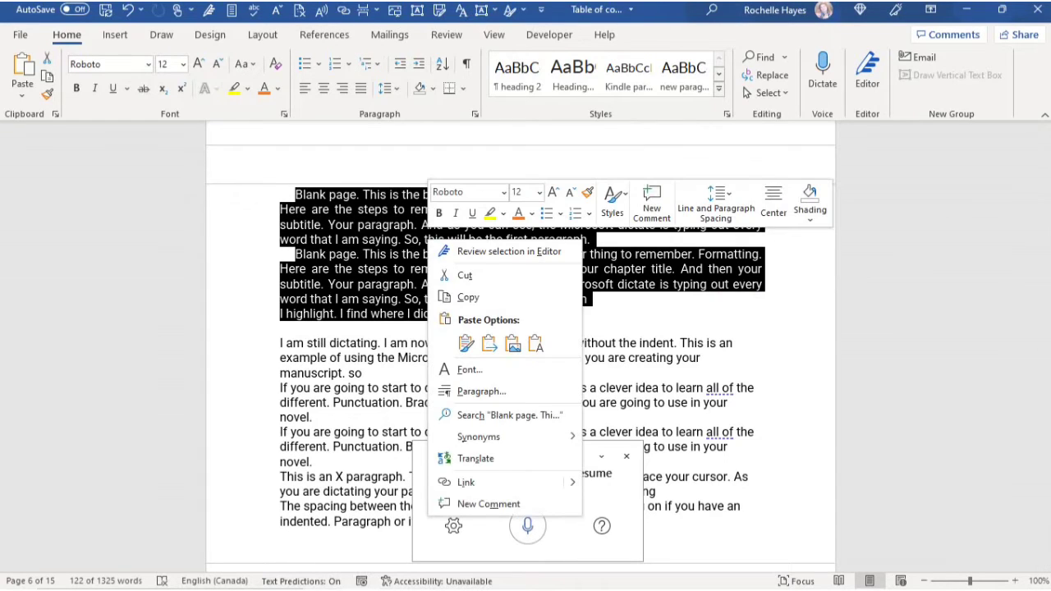
click(469, 298)
mouse_move(513, 587)
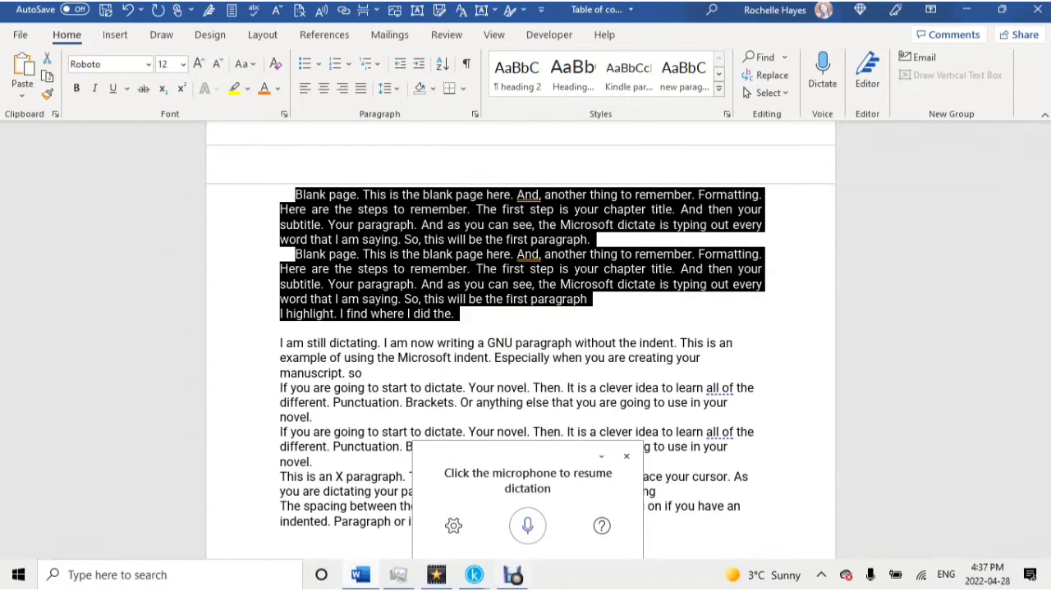
click(474, 575)
click(553, 511)
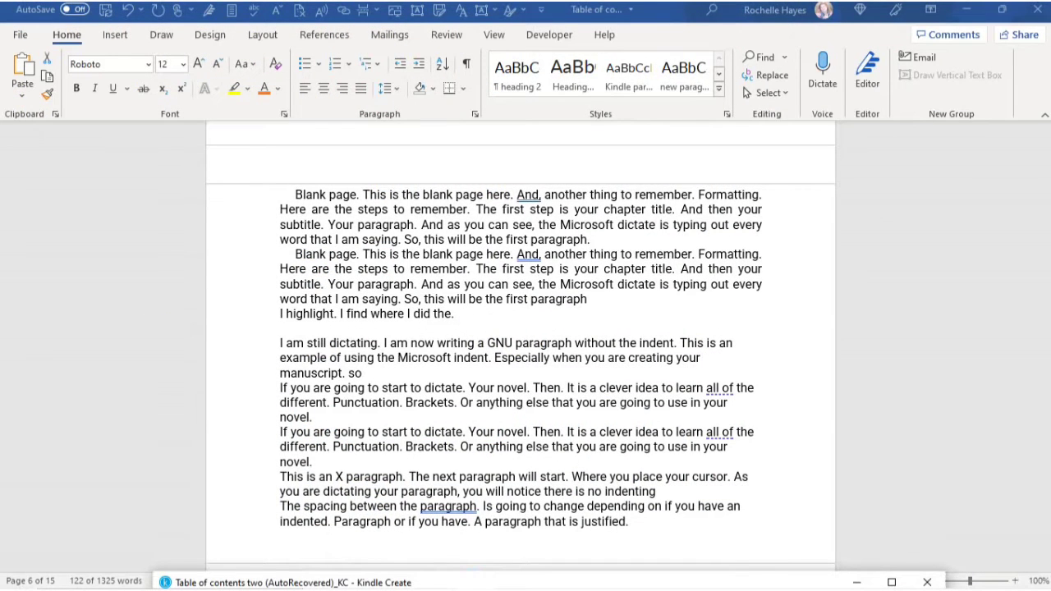
key(alt+Tab)
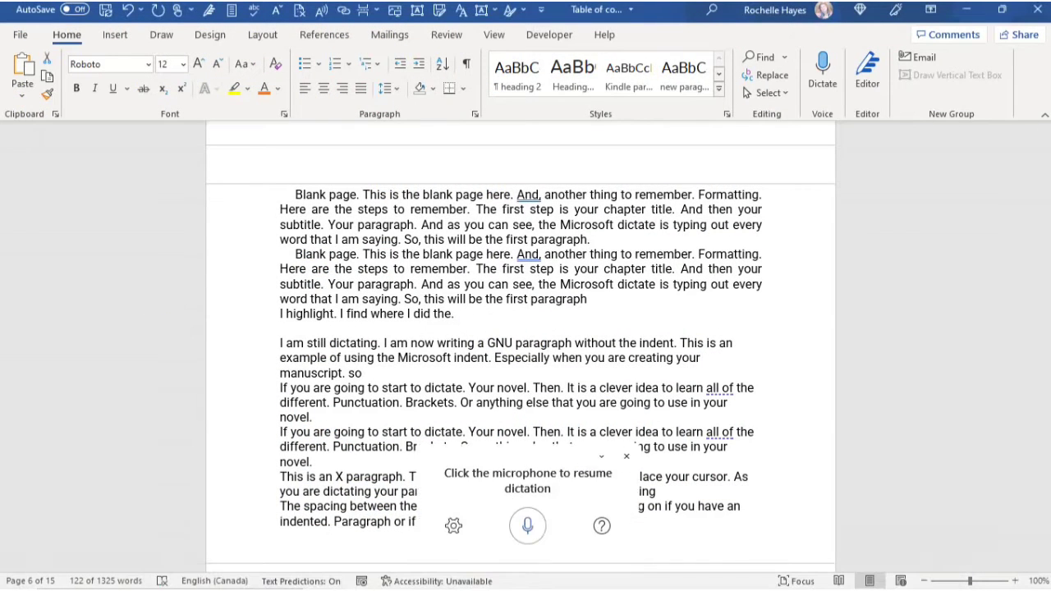
click(456, 313)
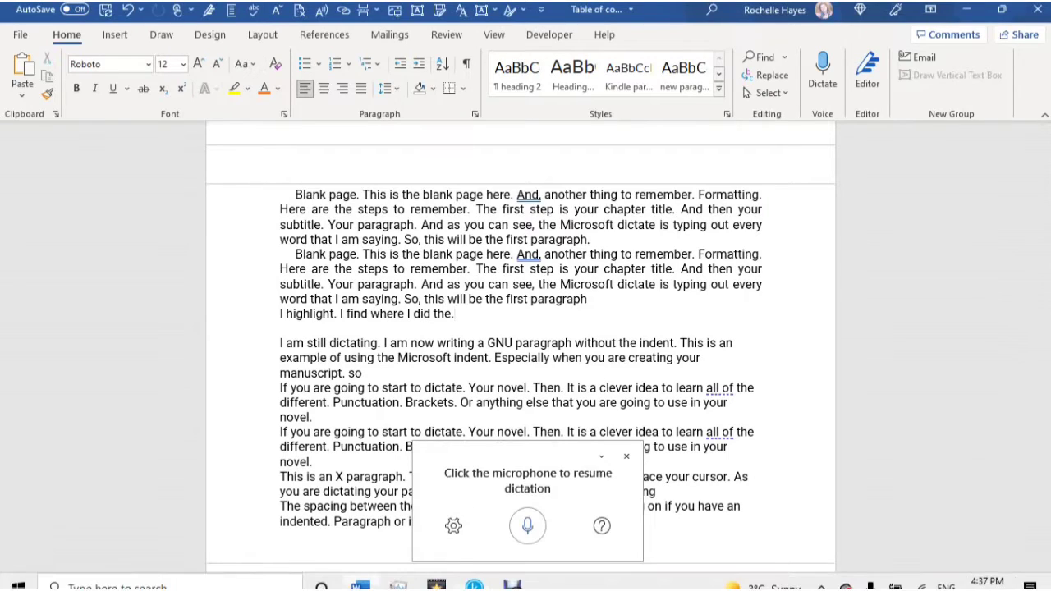
click(474, 575)
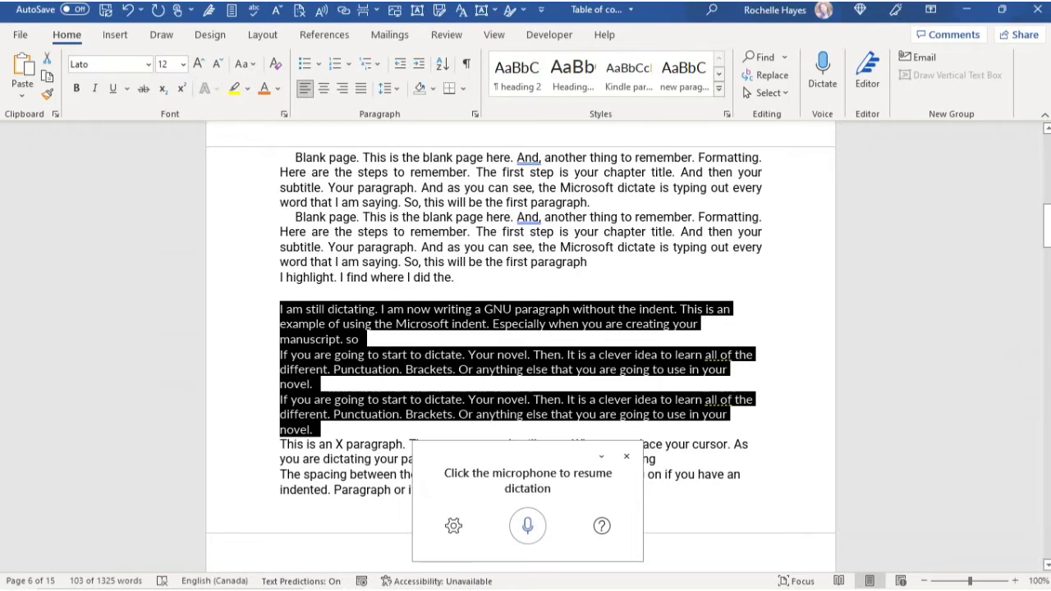
Select the "I am still dictating" paragraph with the two "If you are going to start" paragraphs and open the Kindle paragraph style for modification.
click(265, 339)
drag(280, 355, 730, 370)
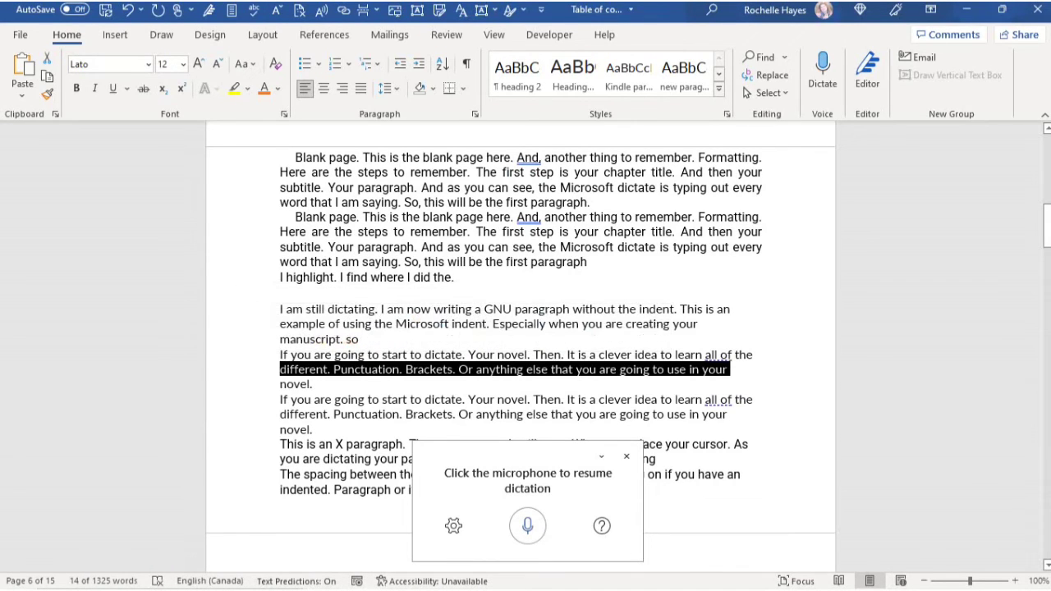
click(240, 262)
drag(280, 308, 740, 430)
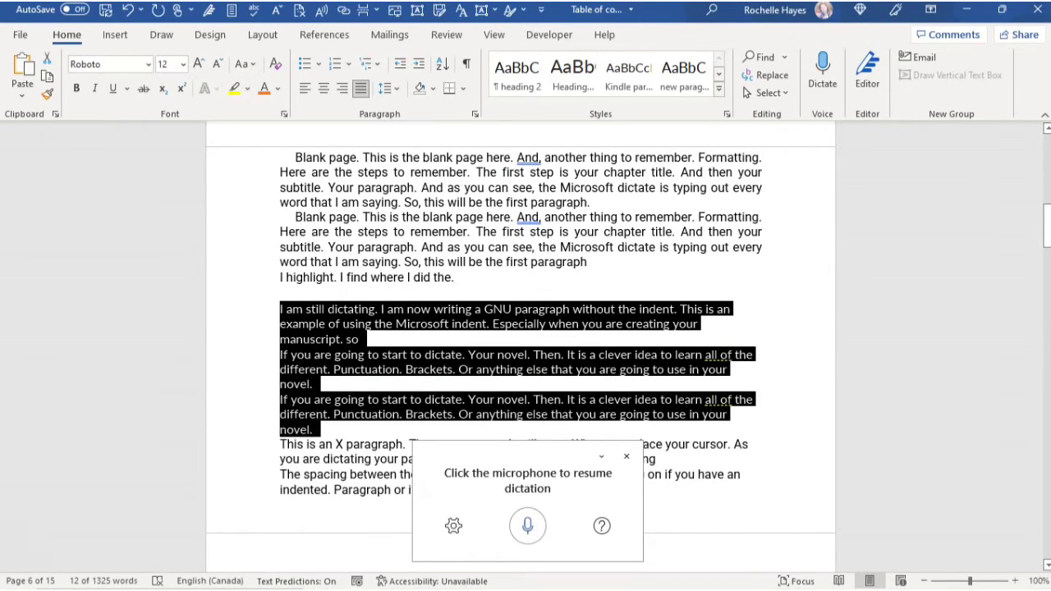
click(719, 88)
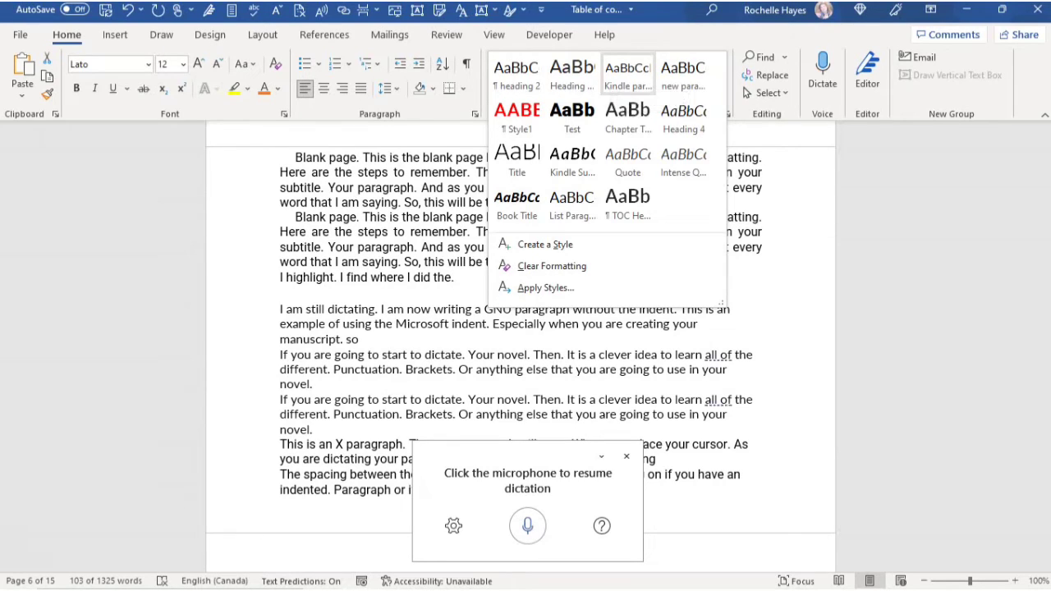
right_click(627, 78)
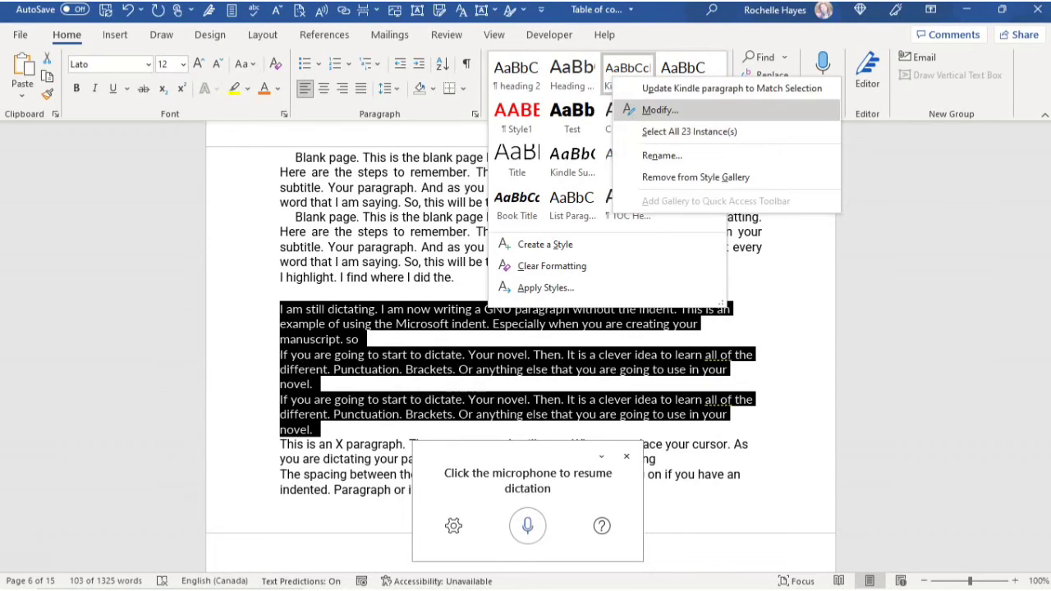
click(660, 109)
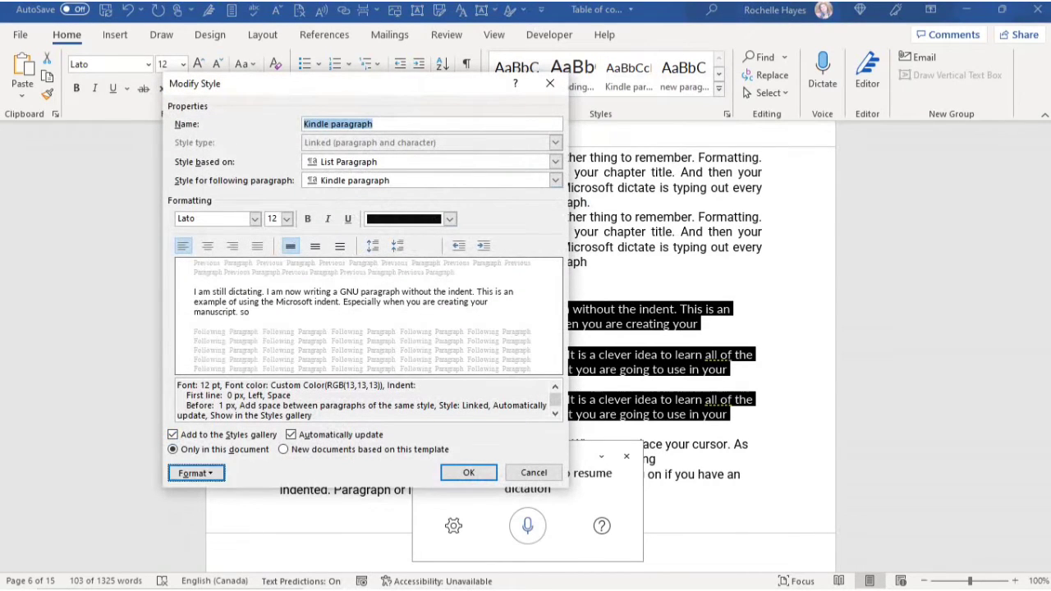
Set the Kindle paragraph style's spacing before and after to 2 px and save it for new documents based on this template.
click(195, 473)
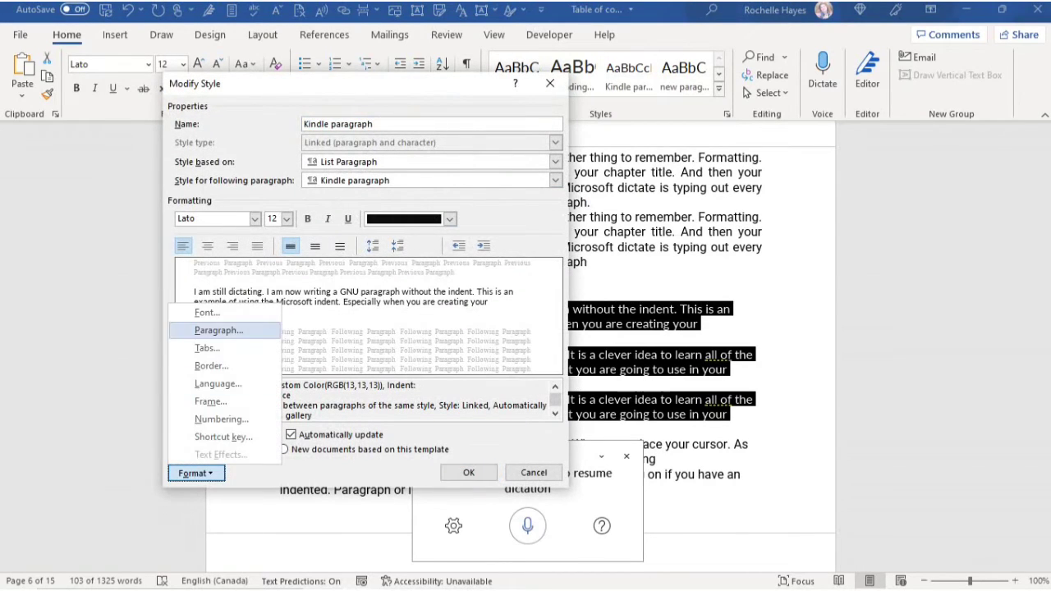
click(219, 330)
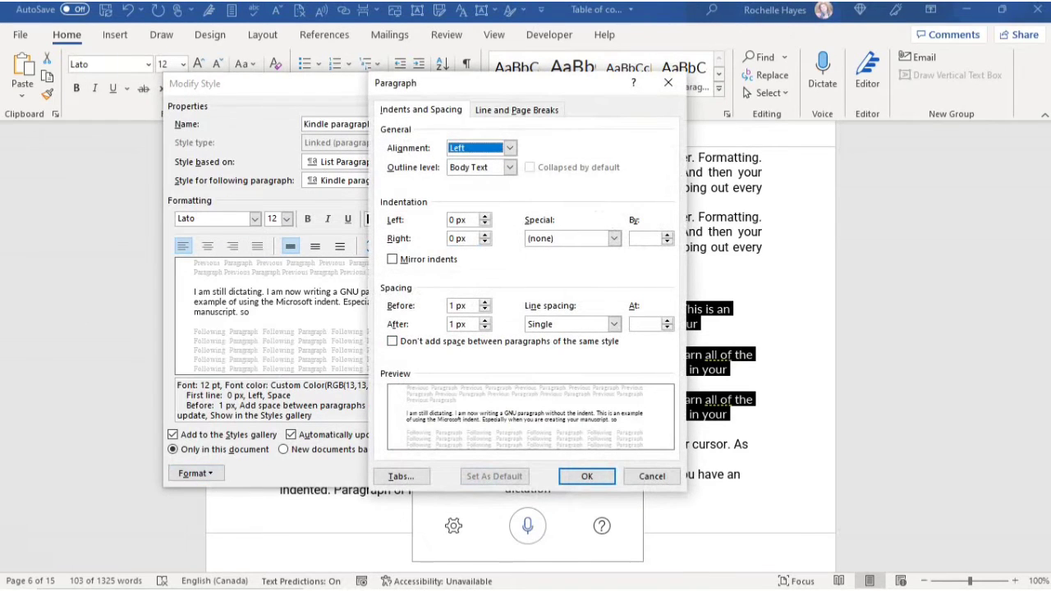
click(485, 302)
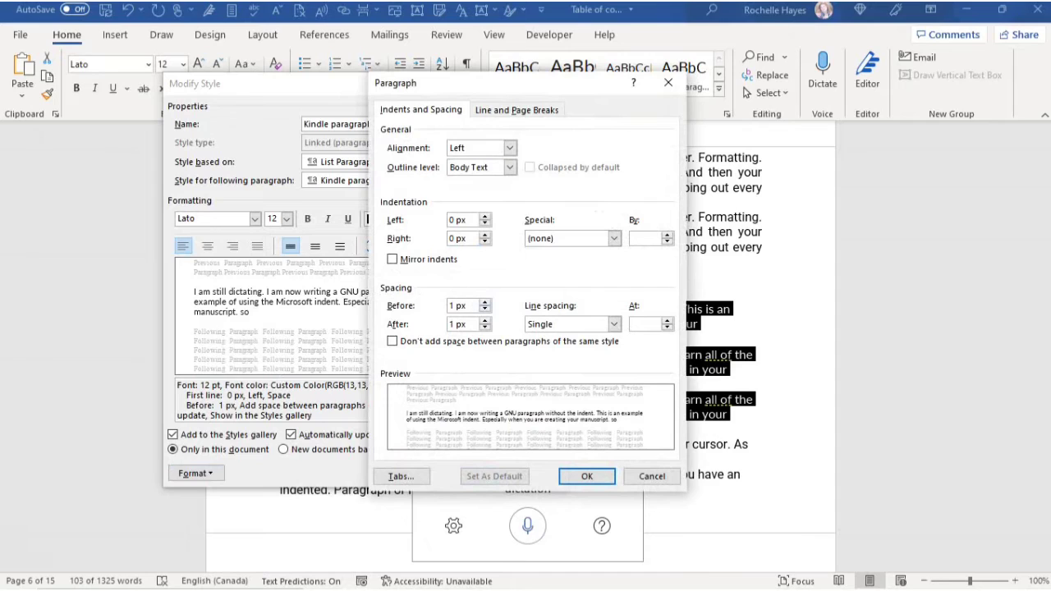
key(Tab)
key(Up)
key(Return)
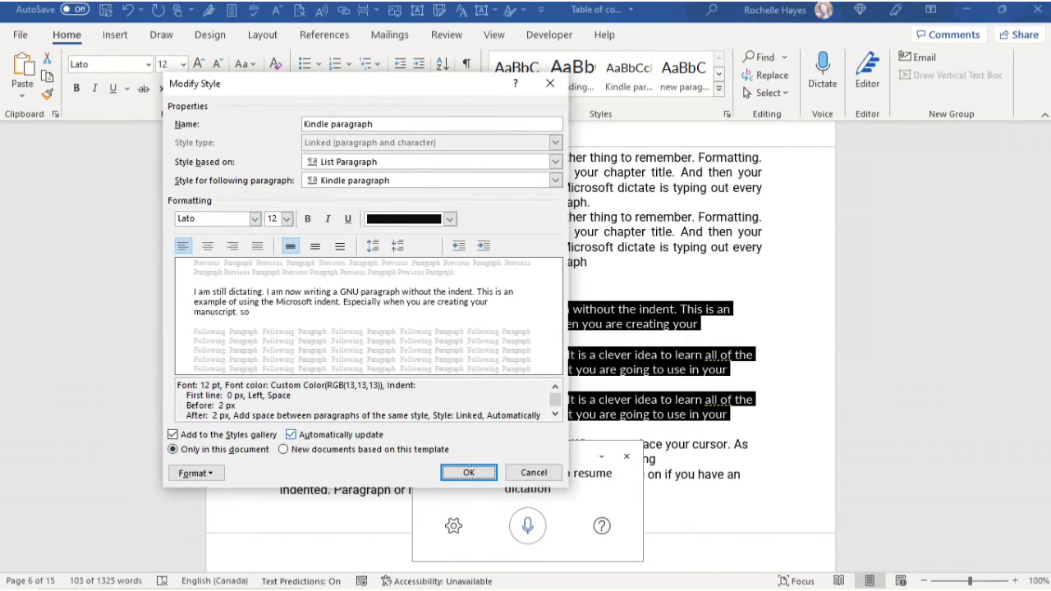
click(283, 449)
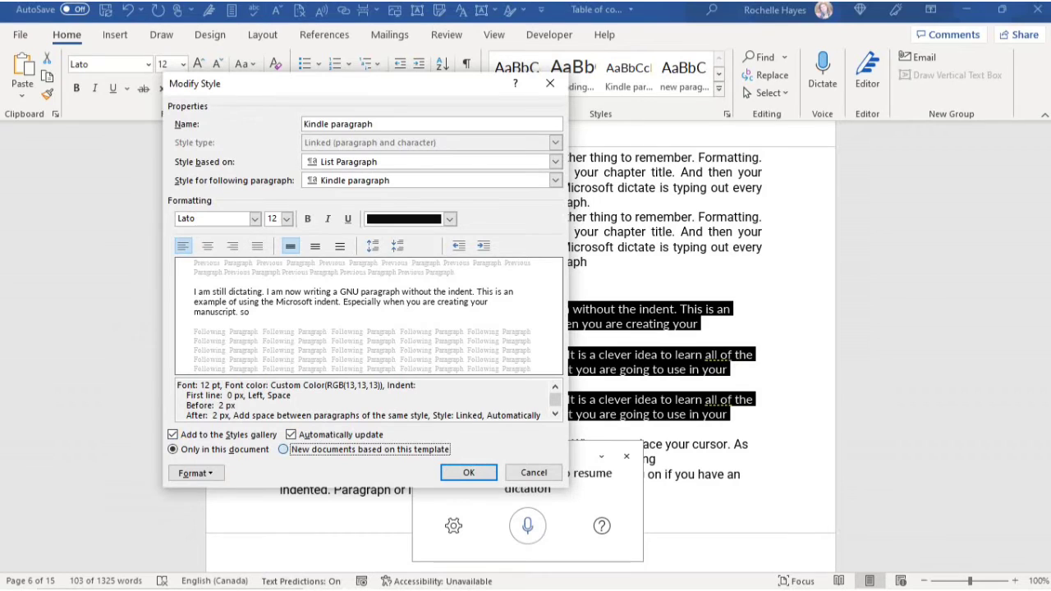
key(space)
key(Return)
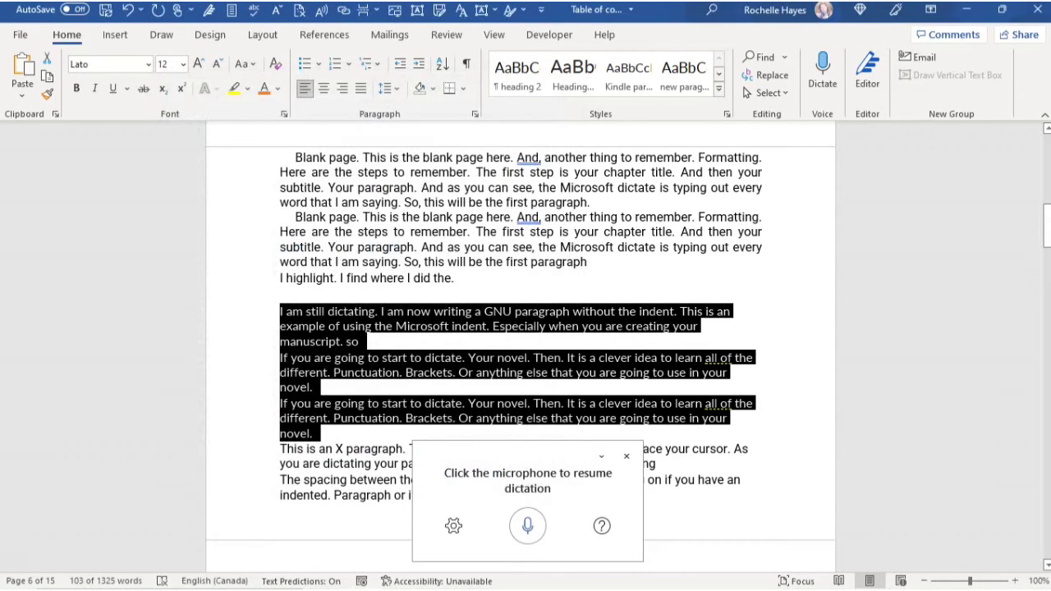
Reapply the Kindle paragraph style's formatting to the "I am still dictating" paragraph and the two "If you are going to start" paragraphs.
click(268, 359)
click(281, 404)
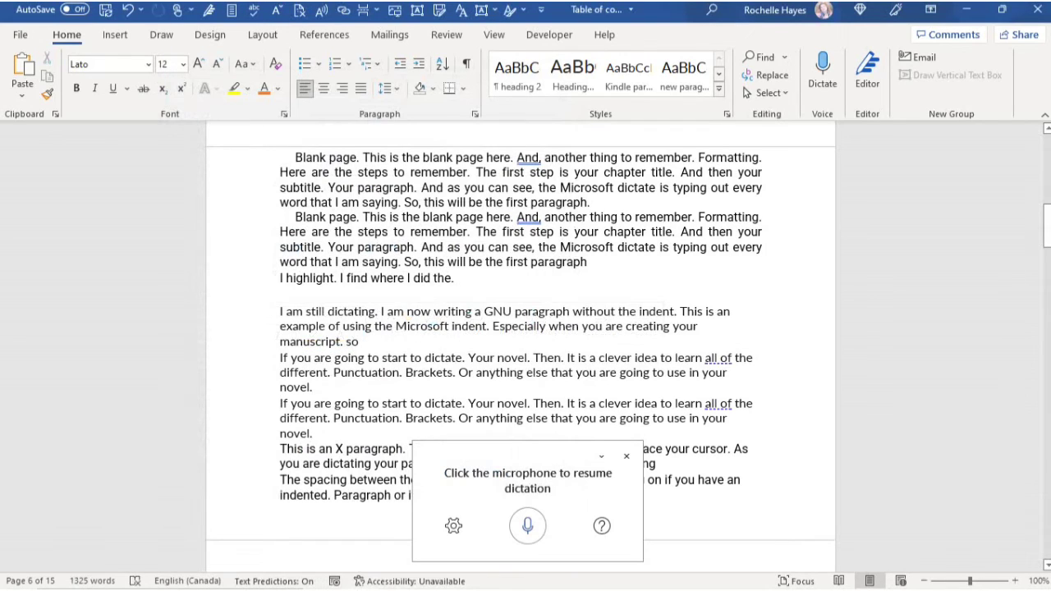
key(shift+Down)
key(shift+Down)
key(shift+Down)
key(shift+Down)
key(shift+Down)
key(shift+Down)
key(shift+Down)
key(shift+Down)
key(shift+Down)
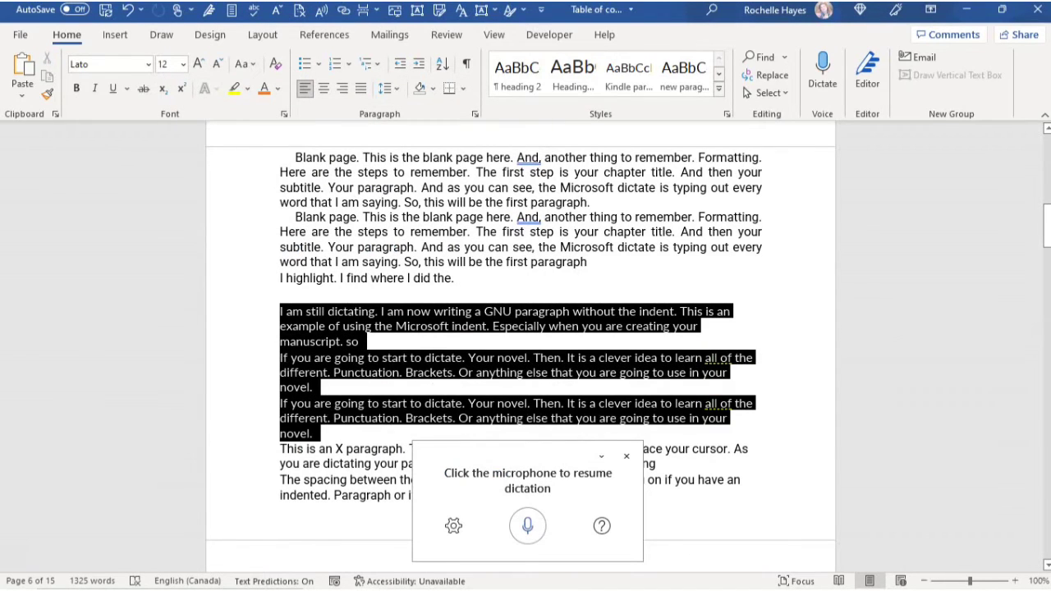
click(629, 75)
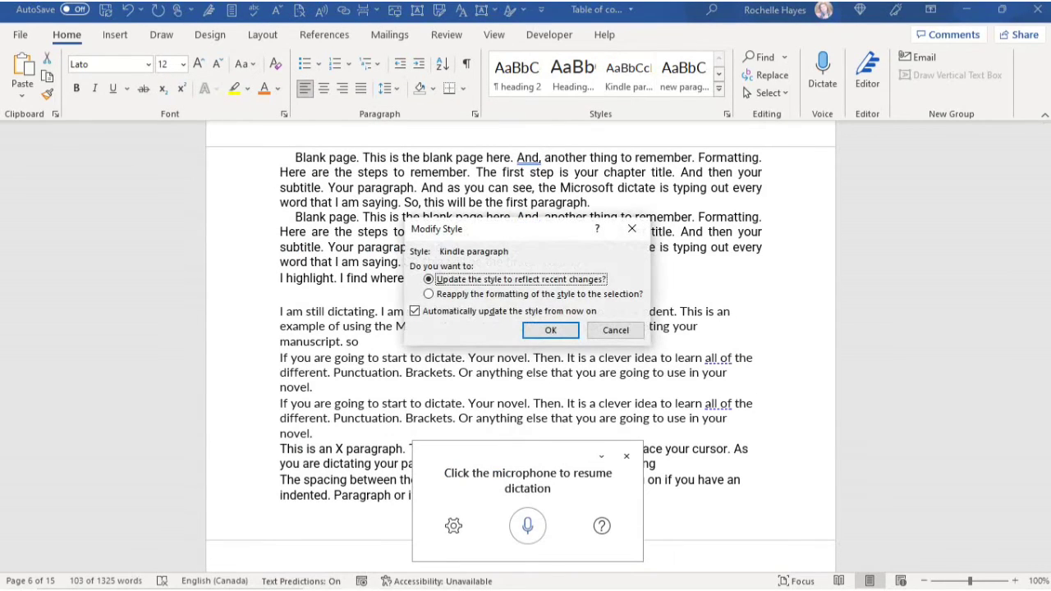
click(428, 294)
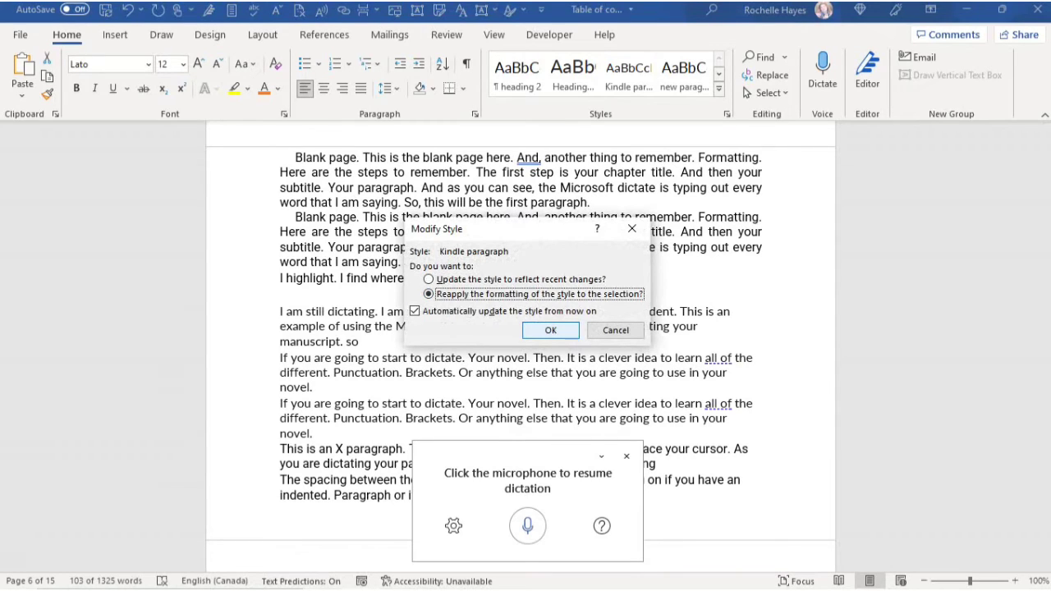
key(Return)
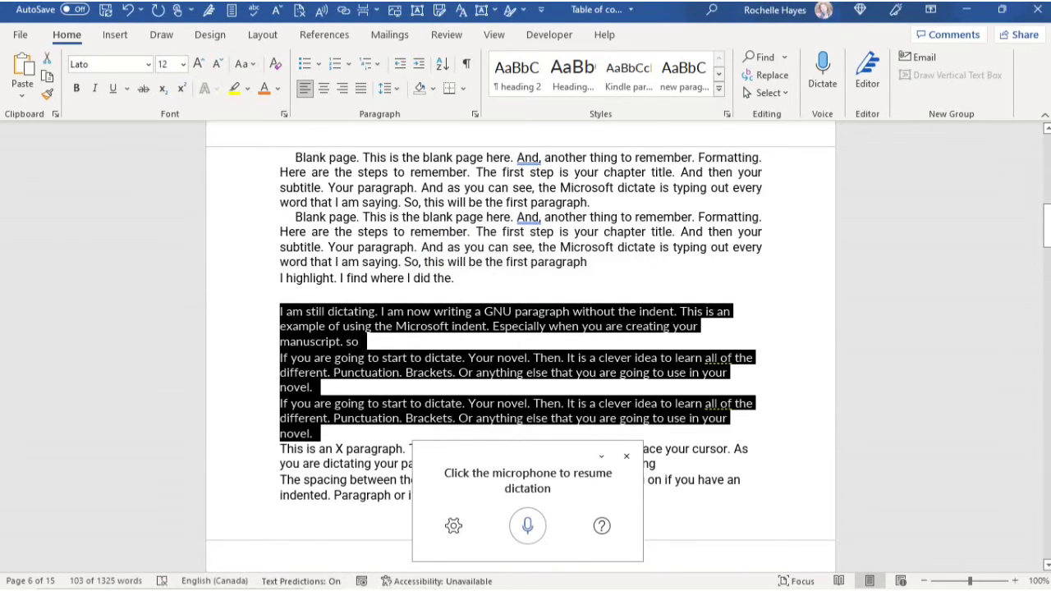
Copy the "I am still dictating" paragraph with the two "If you are going to start" paragraphs and switch to the manuscript in Kindle Create.
click(257, 327)
click(288, 372)
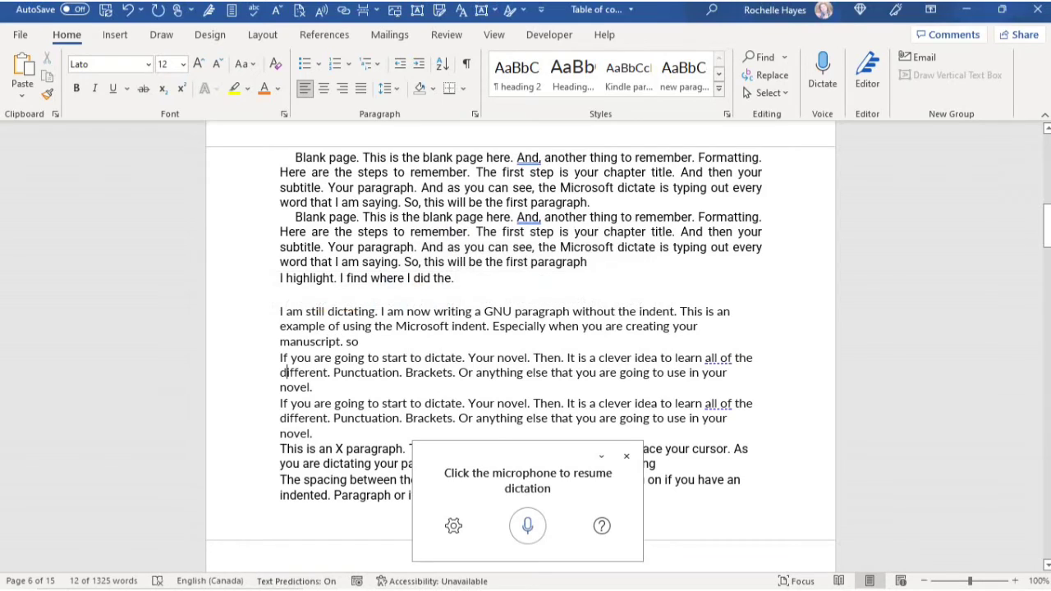
drag(280, 311, 320, 434)
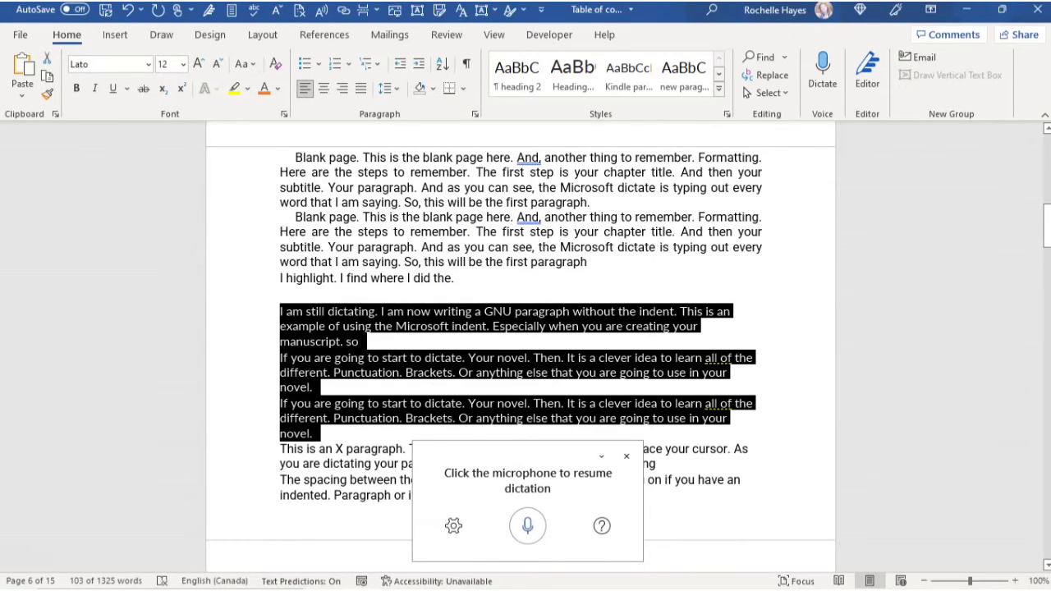
right_click(322, 348)
click(352, 125)
click(474, 576)
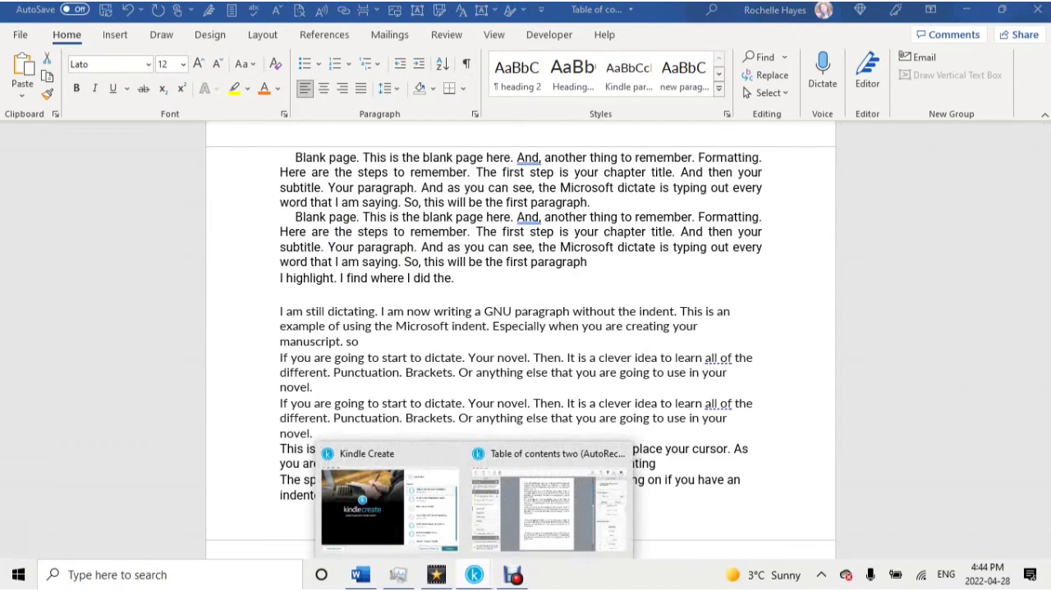
click(547, 501)
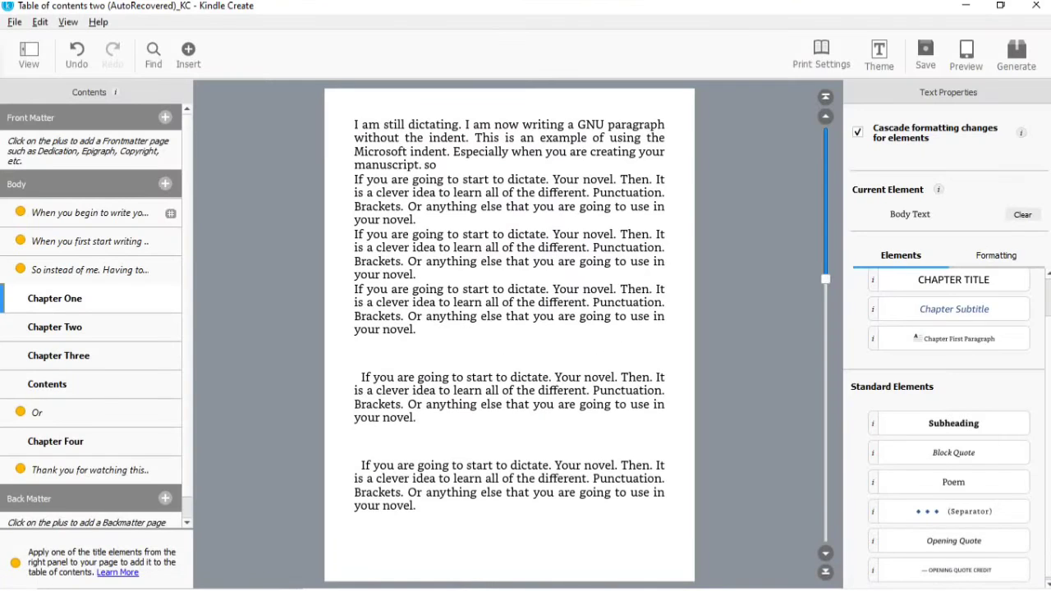
Replace the "I am still dictating" paragraph and the first two "If you are going to start" paragraphs in Chapter One with the copied text.
key(shift+Down)
key(shift+Down)
key(shift+Down)
key(shift+Down)
key(shift+Down)
key(shift+Down)
key(shift+Down)
key(shift+Down)
key(shift+Down)
key(shift+Down)
key(shift+Down)
key(shift+Down)
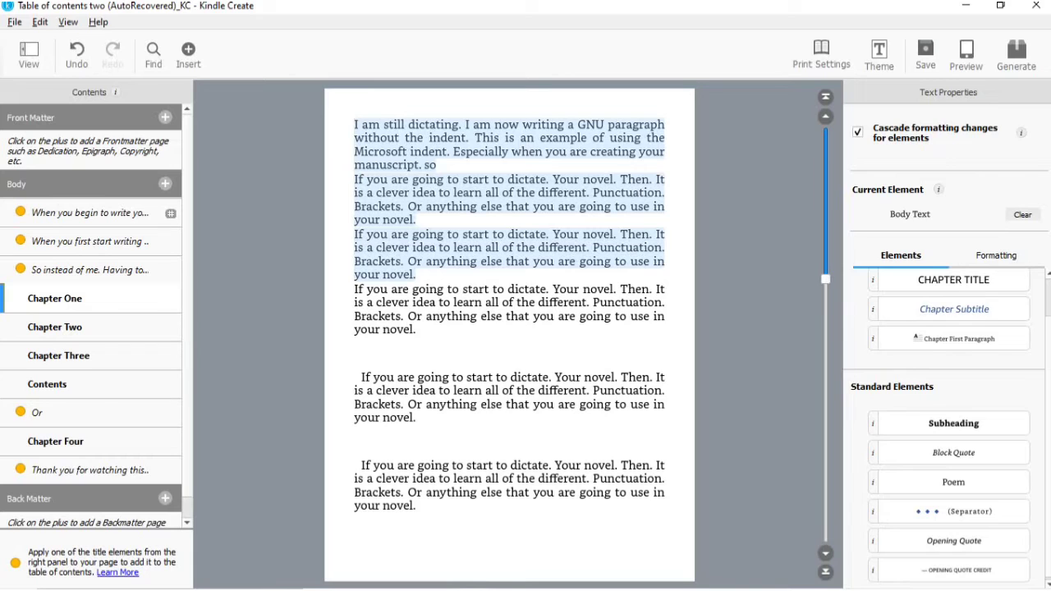
key(ctrl+v)
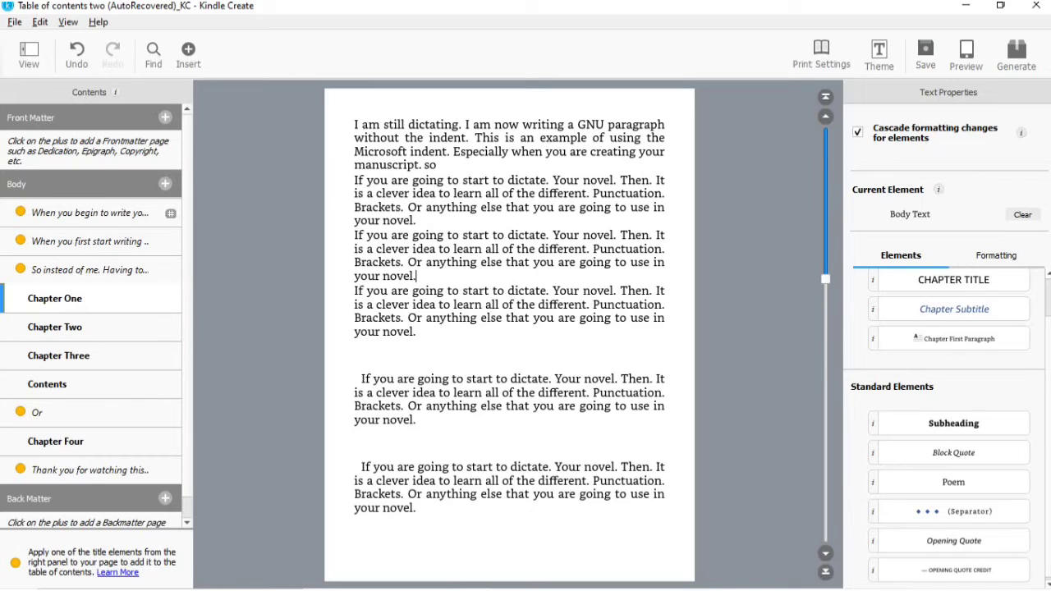
Select the "I am still dictating" paragraph and all "If you are going to start" paragraphs in Chapter One and set their spacing after to 0.25.
key(shift+Down)
key(shift+Down)
key(shift+Down)
key(shift+Down)
key(shift+Down)
key(shift+Down)
key(shift+Down)
key(shift+Down)
key(shift+Down)
key(shift+Down)
key(shift+Down)
key(shift+Down)
key(shift+Down)
key(shift+Down)
key(shift+Down)
key(shift+Down)
key(shift+Down)
key(shift+Down)
key(shift+Down)
key(shift+Down)
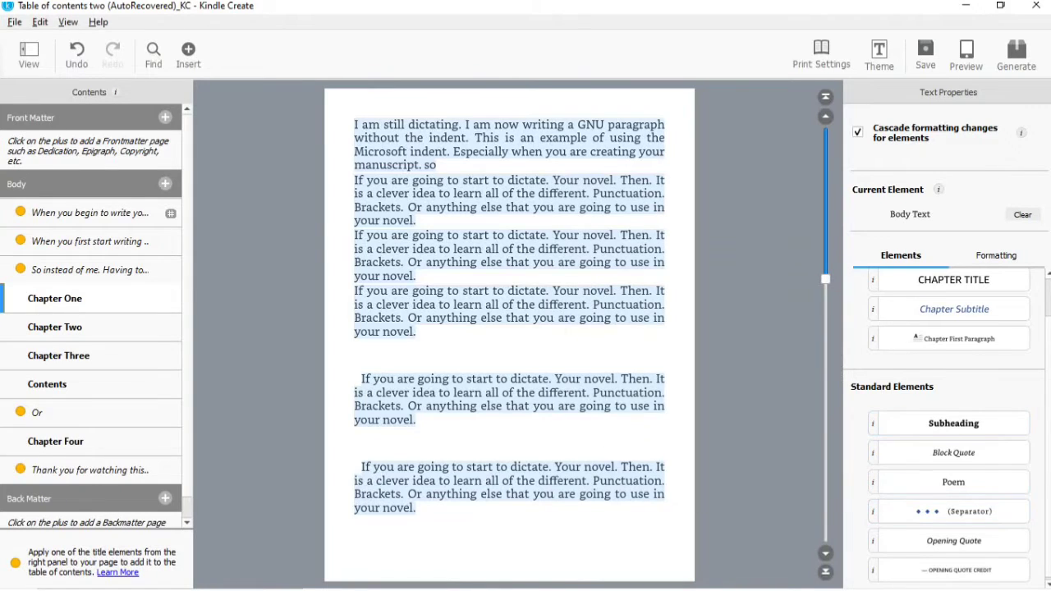
click(996, 255)
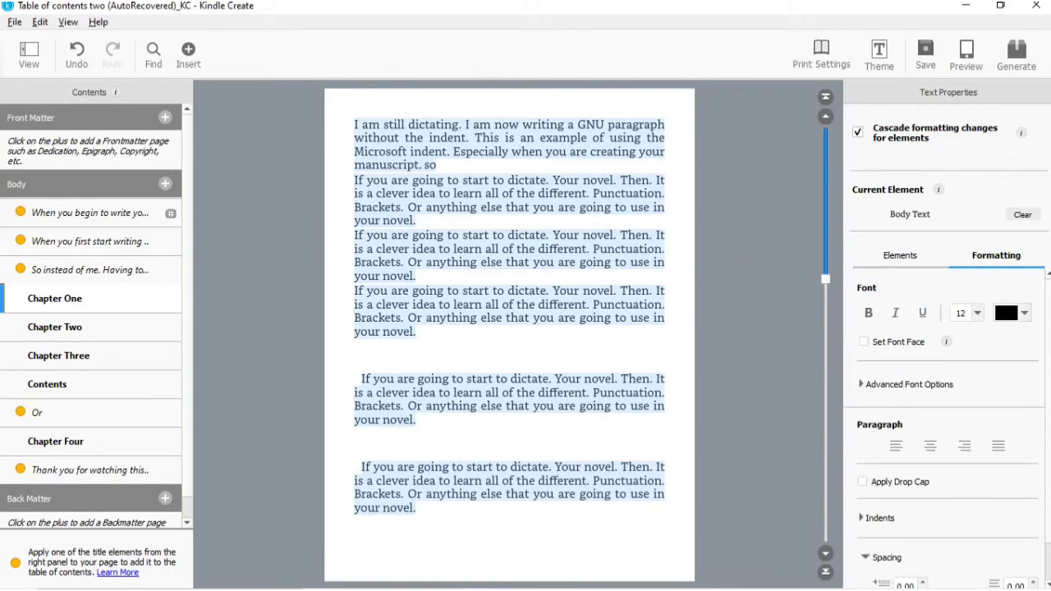
scroll(948, 428, down, 1)
mouse_move(525, 587)
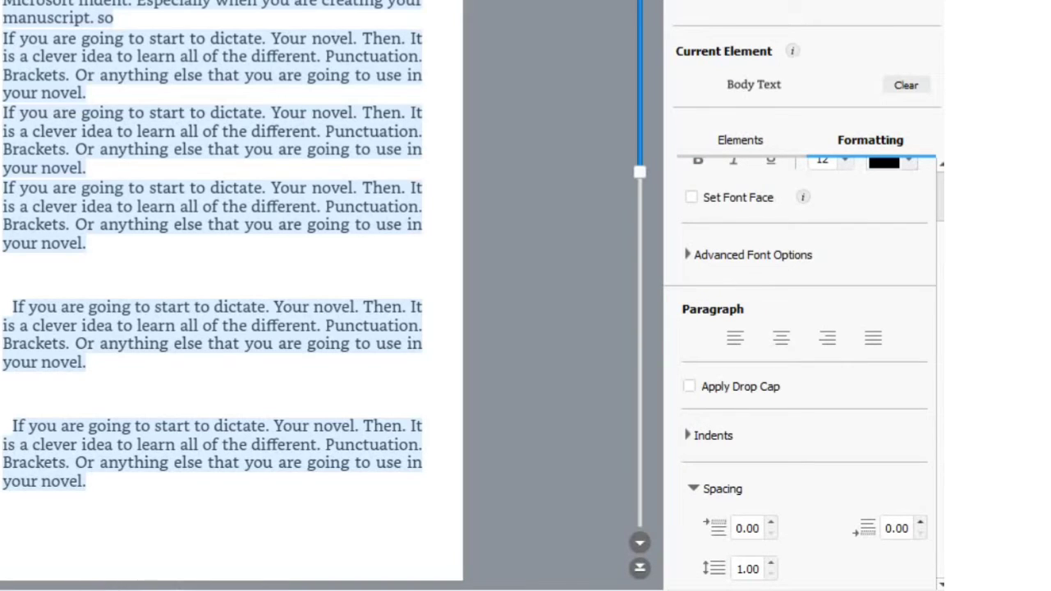
click(920, 523)
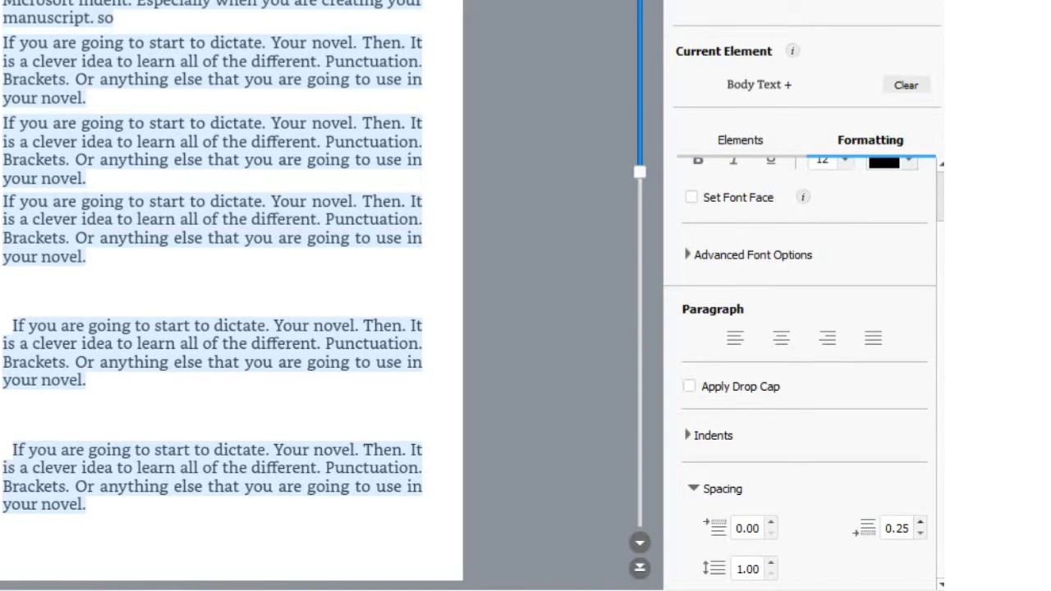
click(921, 522)
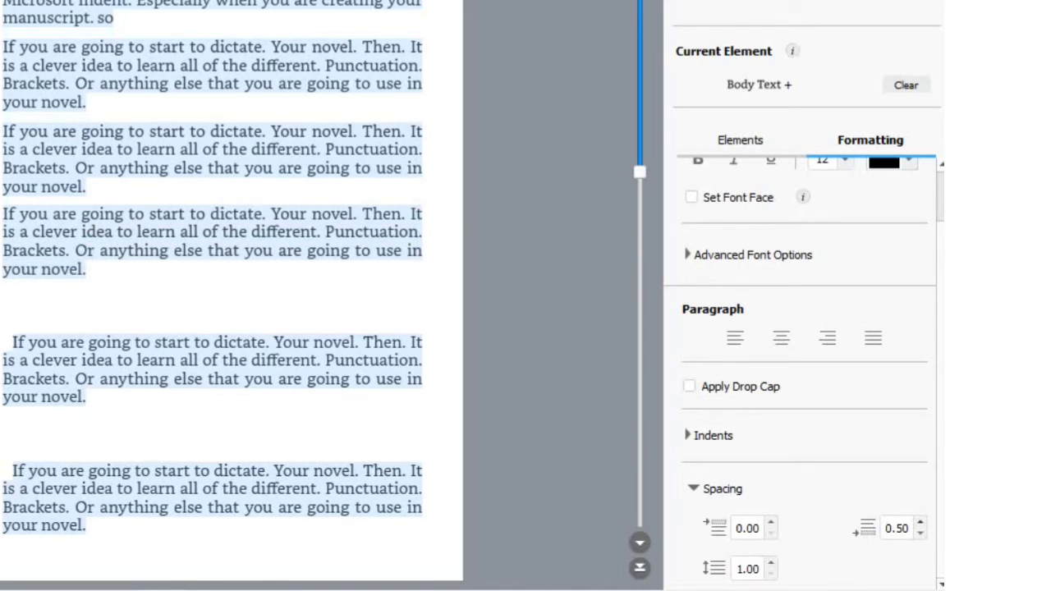
key(Up)
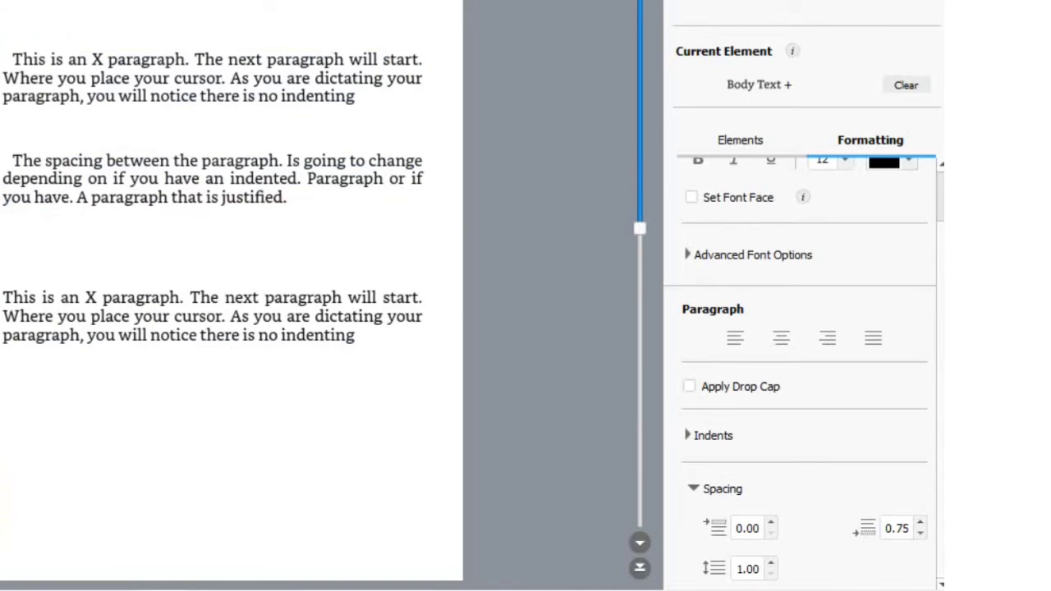
key(Down)
key(Down)
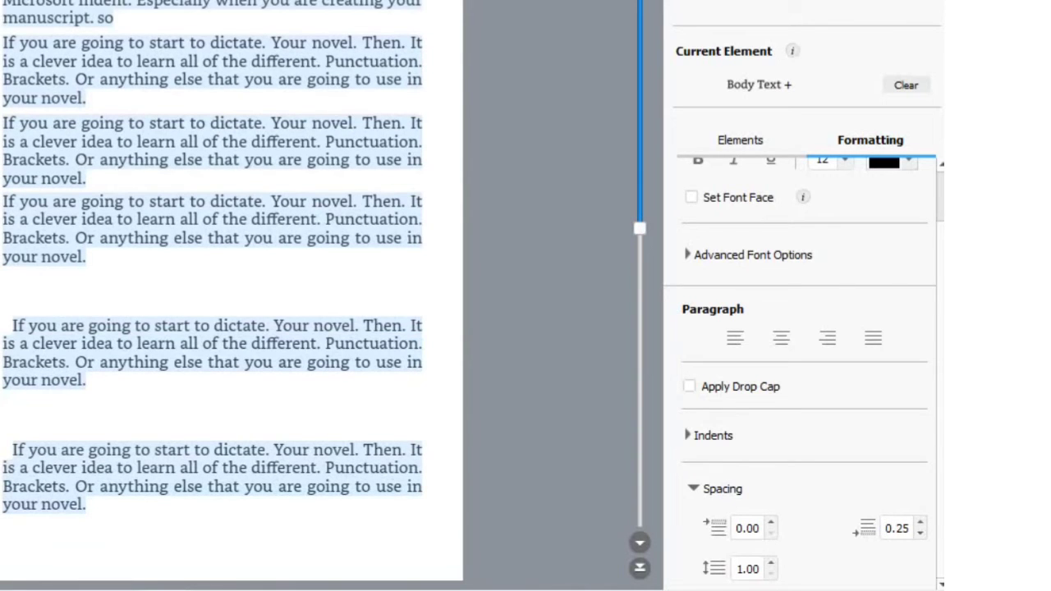
key(Down)
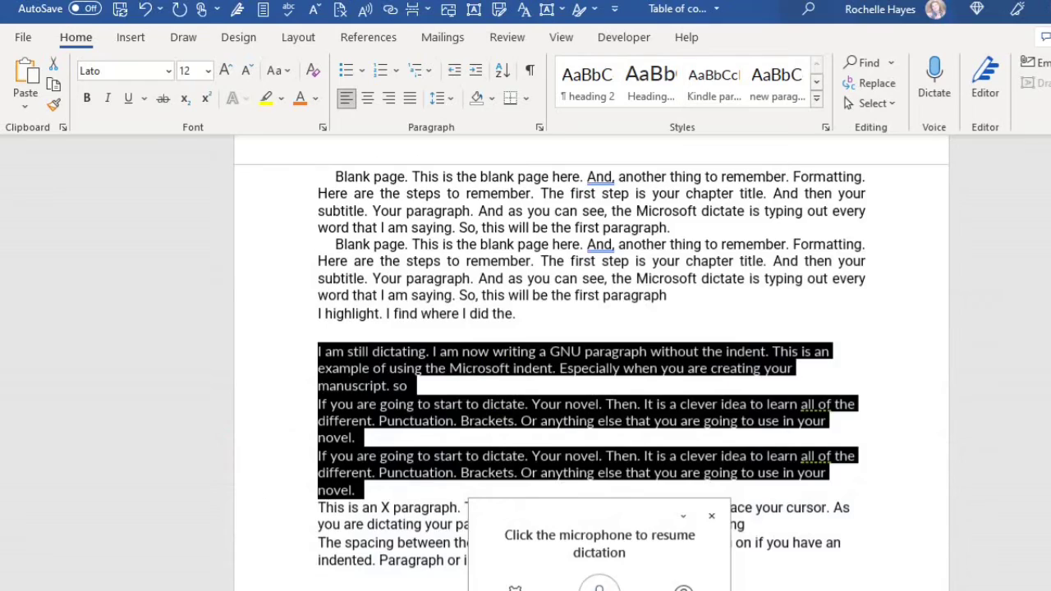
In Word, insert a blank page before the "I am still dictating" paragraph and add a table of contents on it.
scroll(592, 369, up, 10)
scroll(591, 362, up, 5)
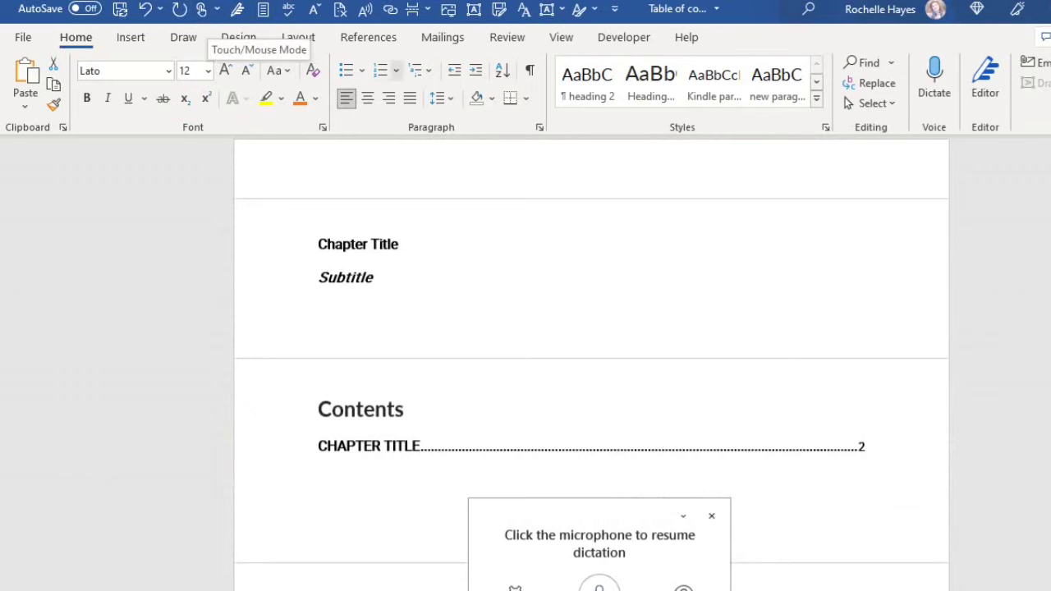
click(131, 37)
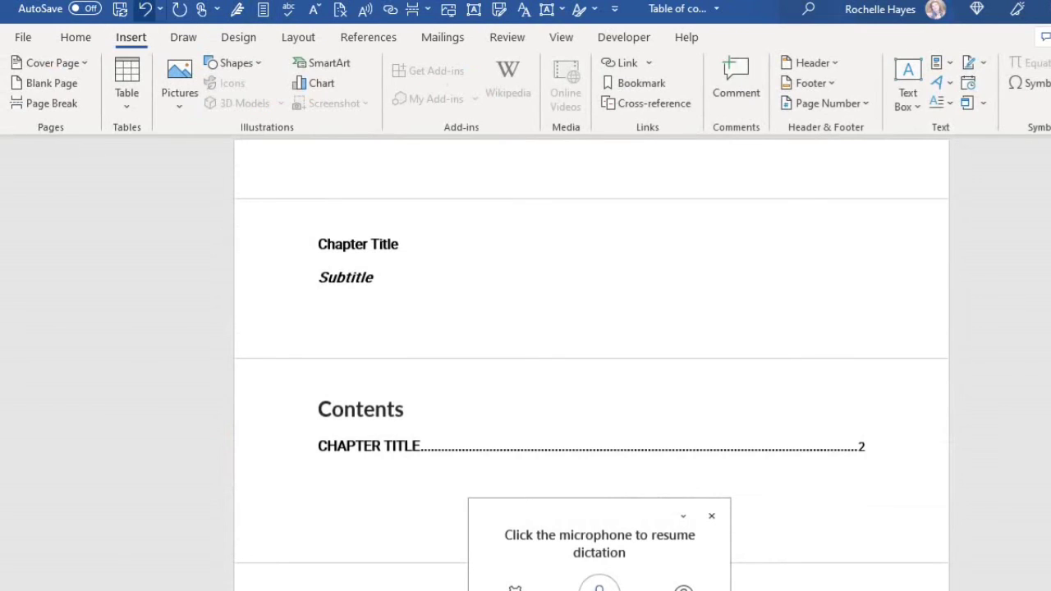
click(46, 83)
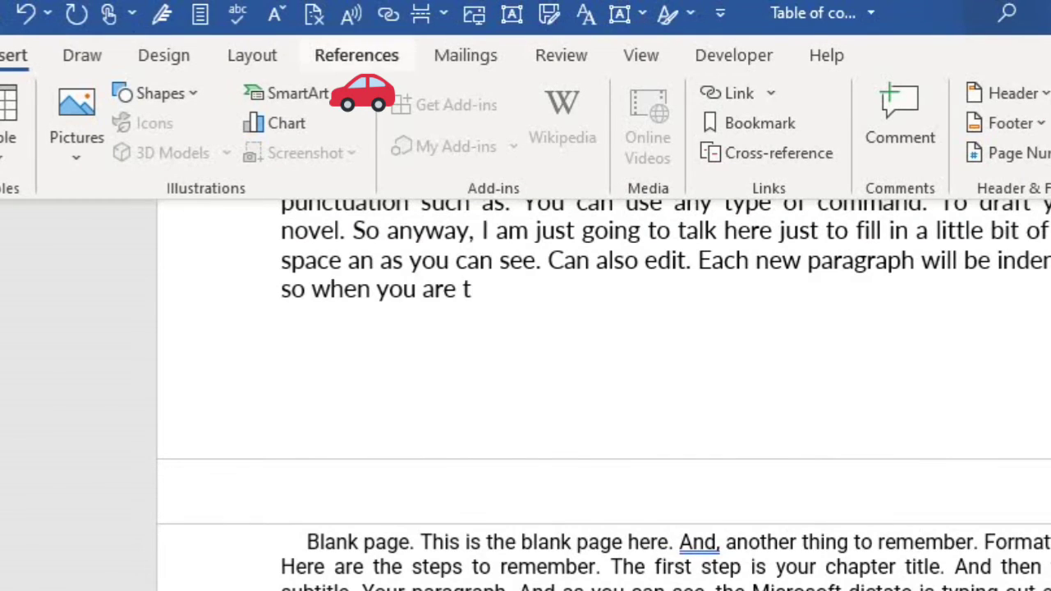
click(355, 55)
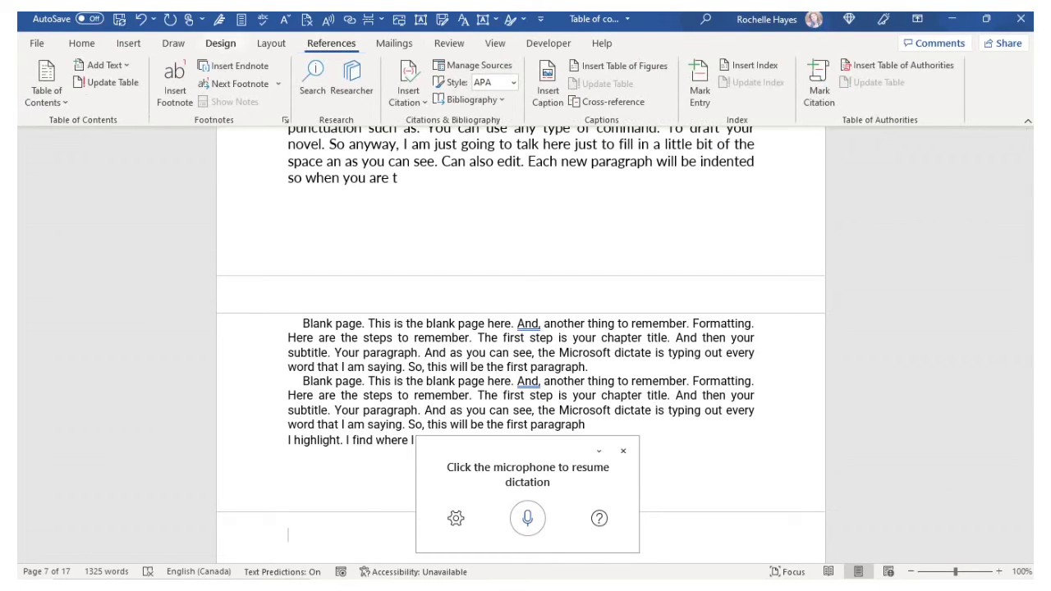
click(46, 84)
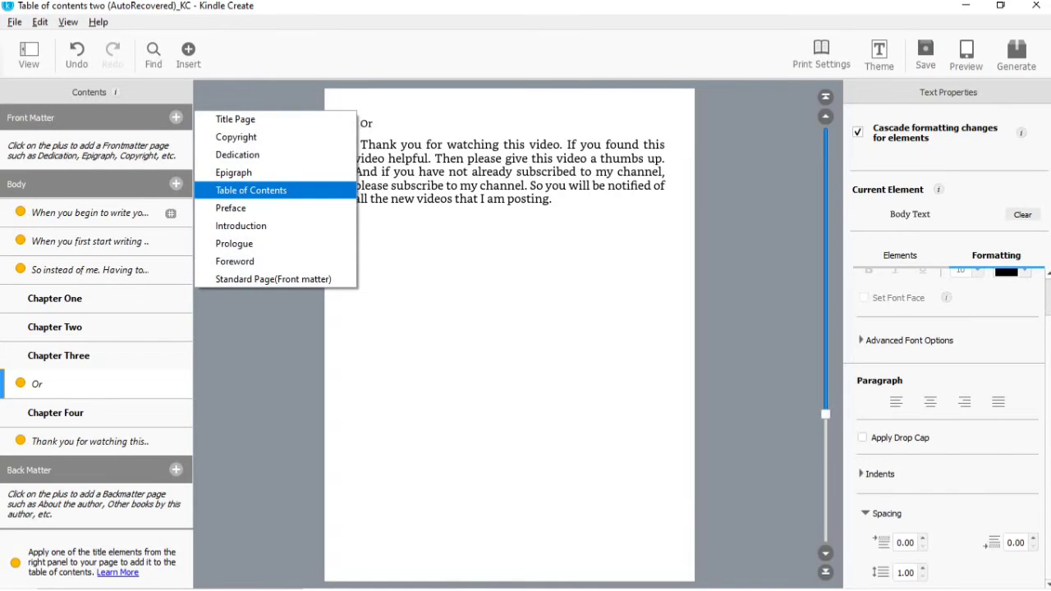
Generate a Table of Contents page in the book's front matter in Kindle Create and select its contents.
click(238, 190)
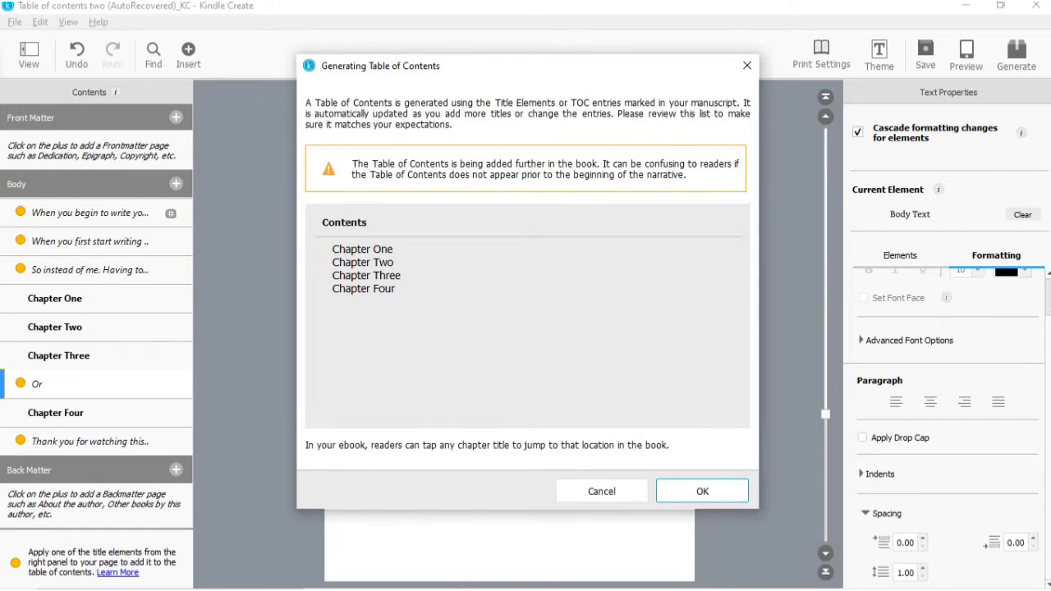
click(703, 492)
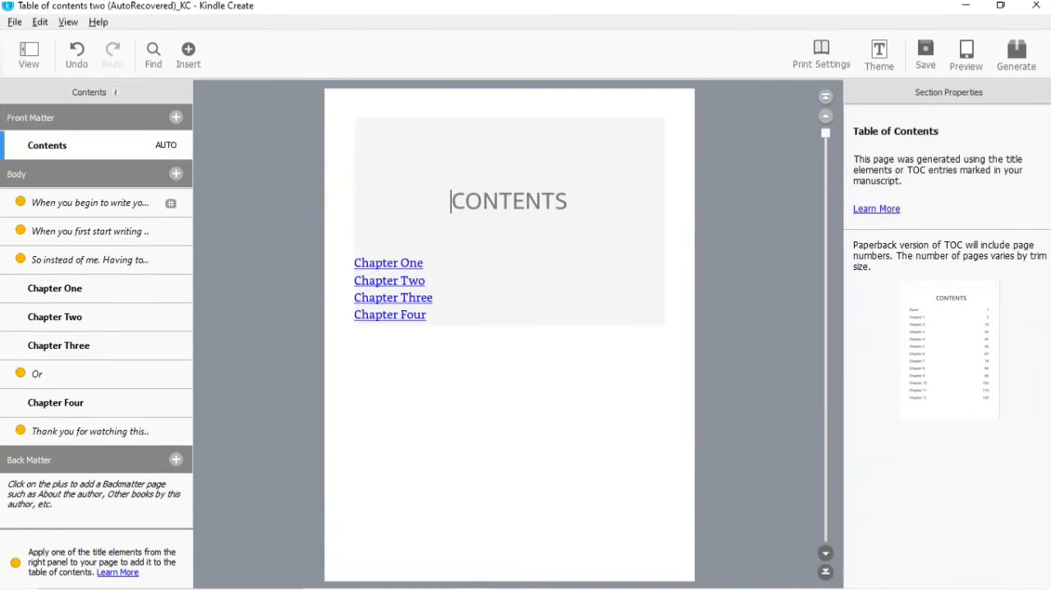
key(shift+End)
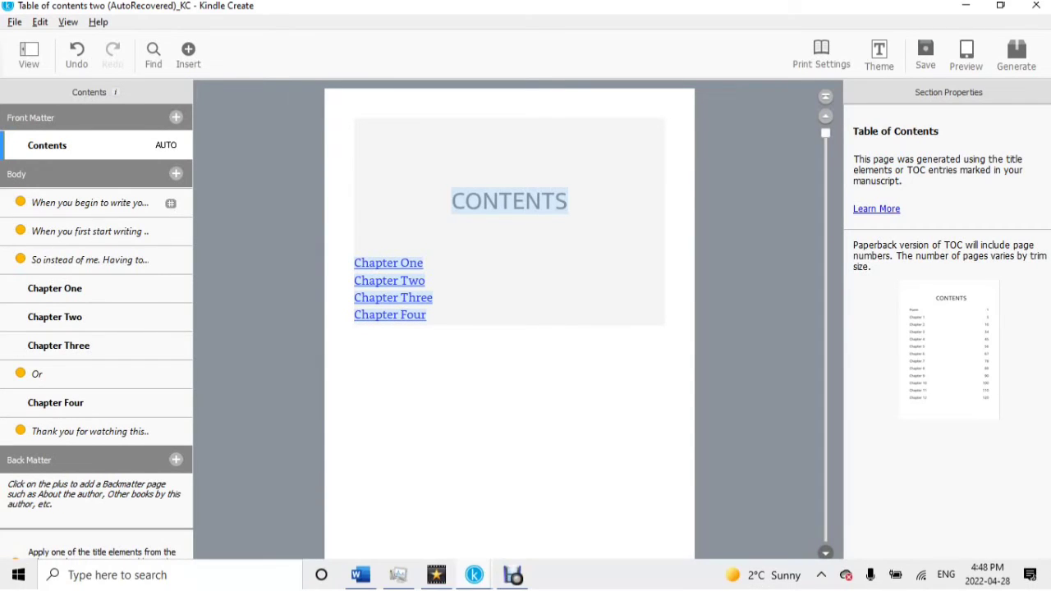
Review the Chapter One title and text, and compare them with the entries on the Contents page.
click(55, 289)
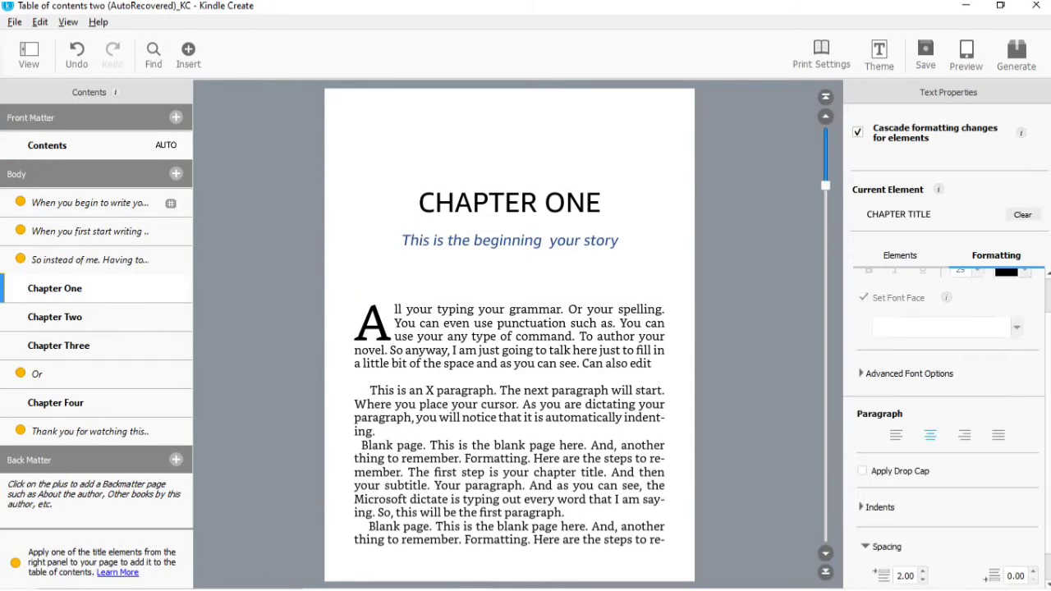
click(603, 203)
scroll(509, 335, down, 1)
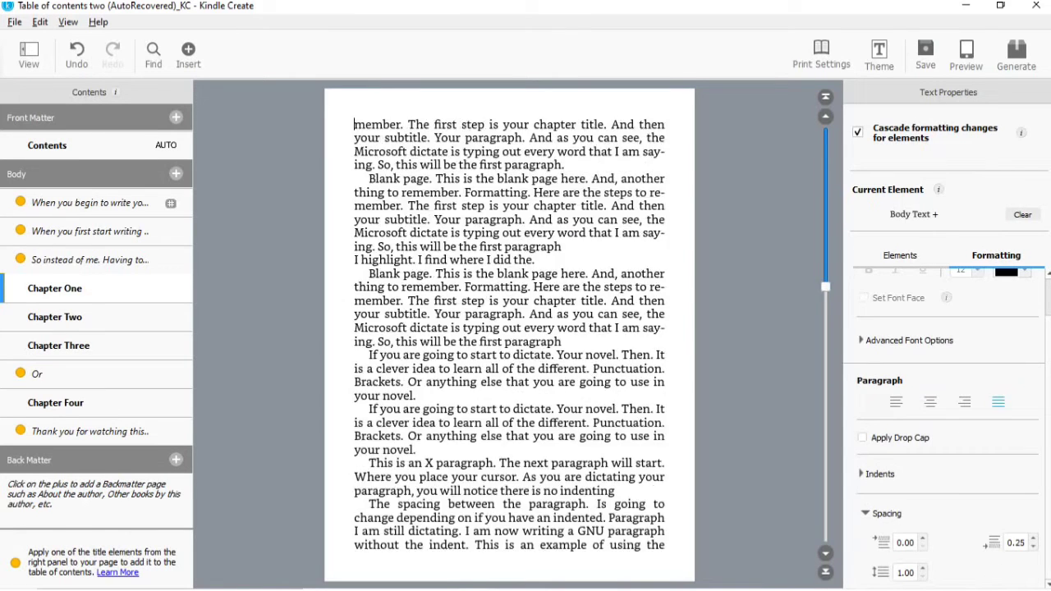
key(Page_Up)
key(Page_Up)
key(Page_Up)
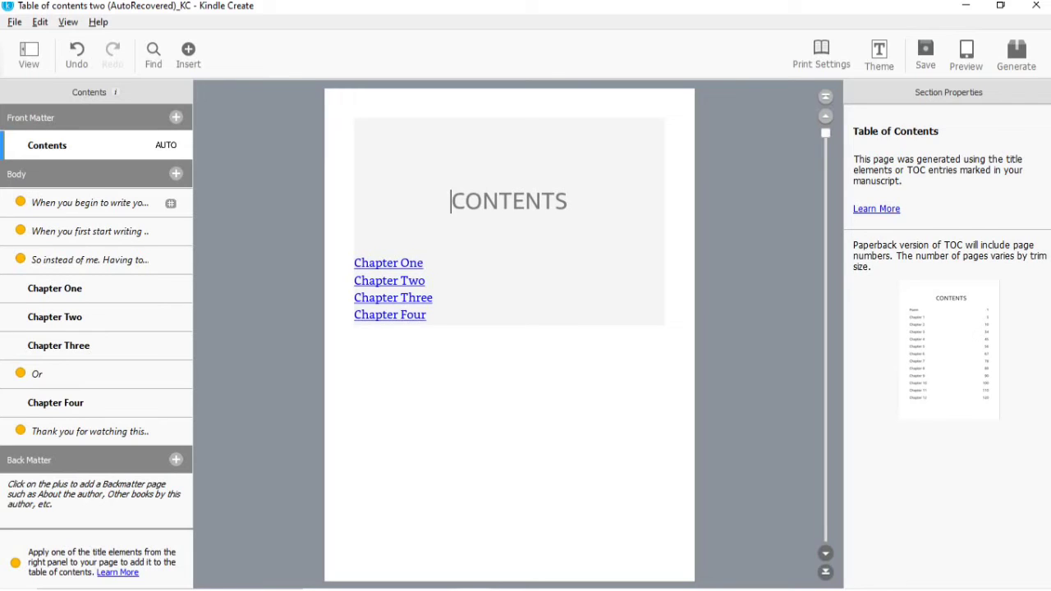
click(424, 263)
key(ctrl+a)
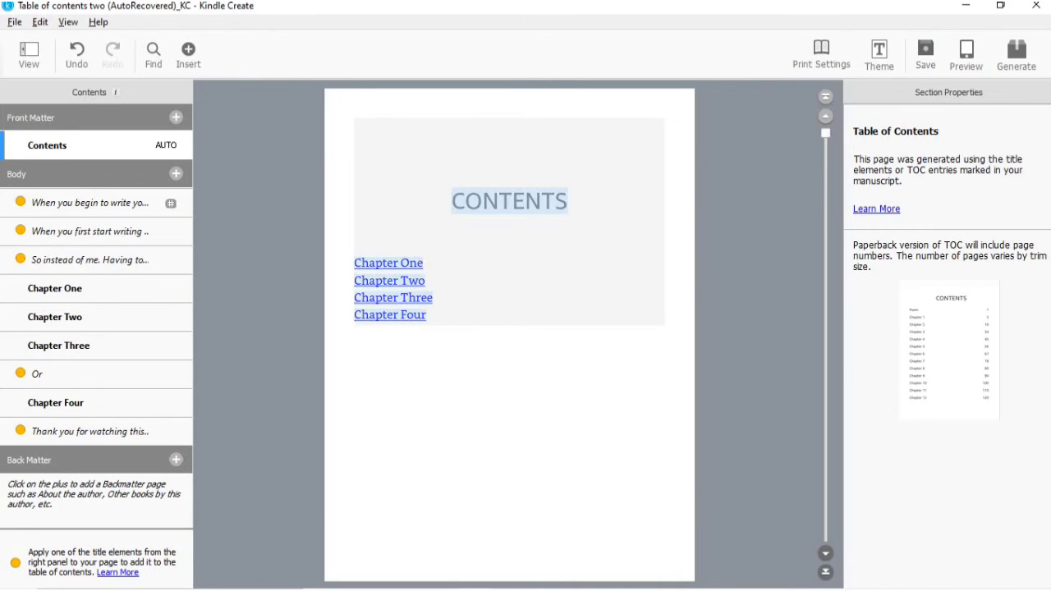
Replace the Chapter One title with "THIS IS THE BEGINNING" and check its entry on the Contents page.
click(55, 289)
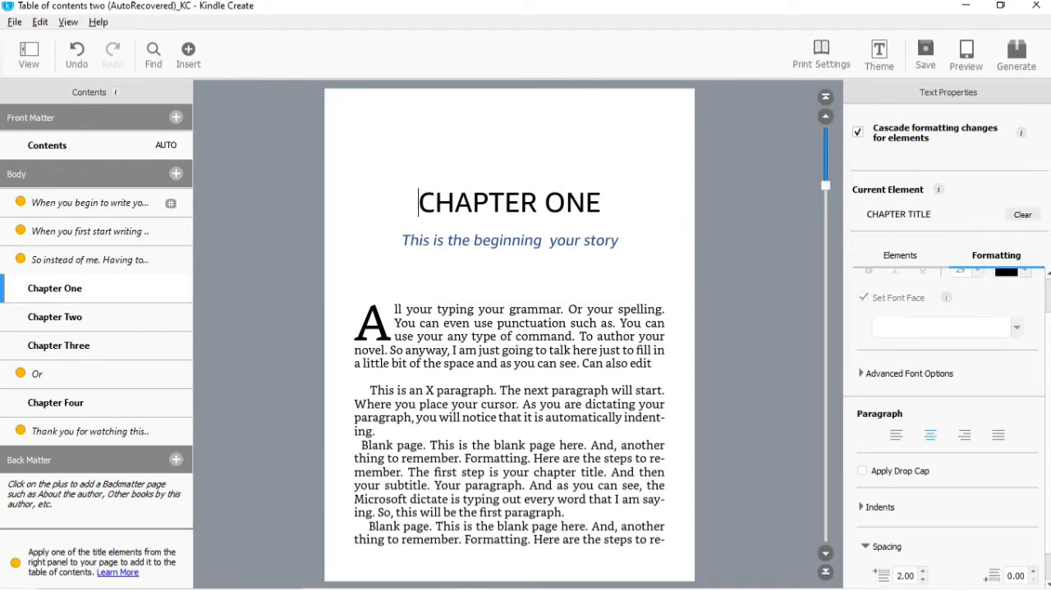
click(602, 203)
drag(602, 203, 419, 203)
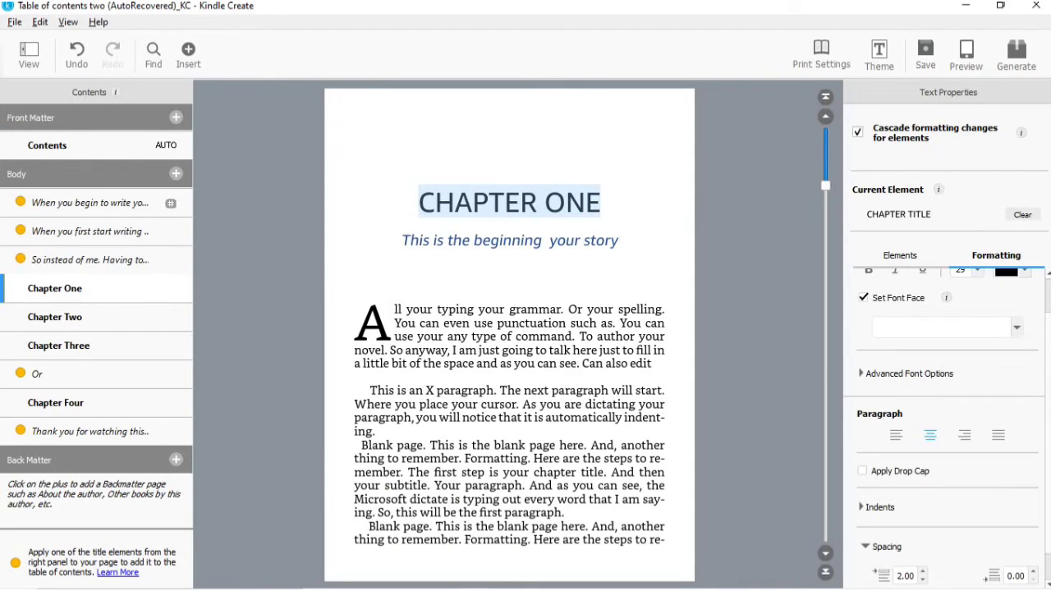
text(THI)
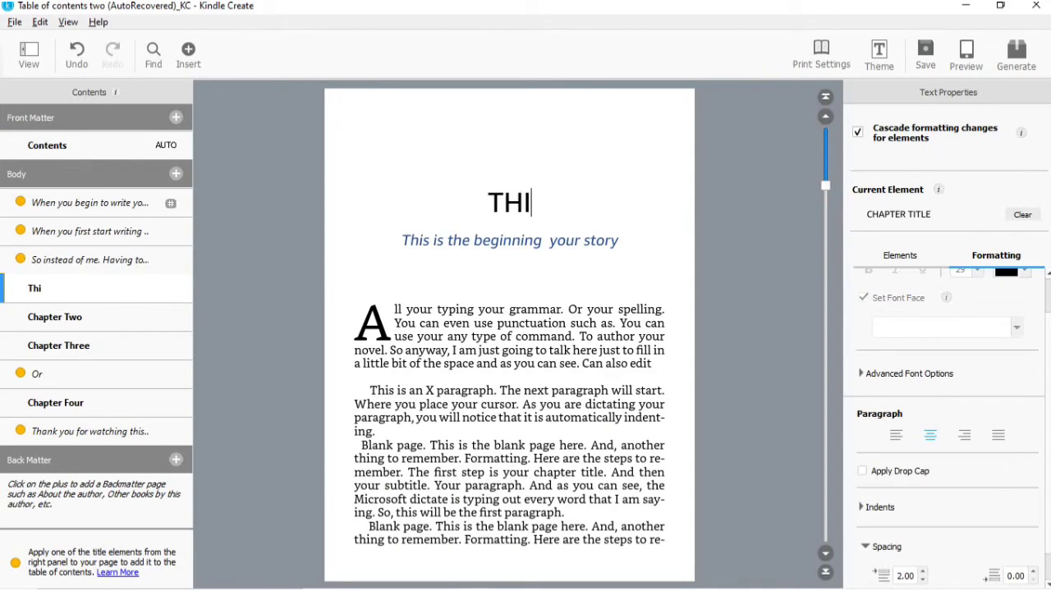
text(S IS THE )
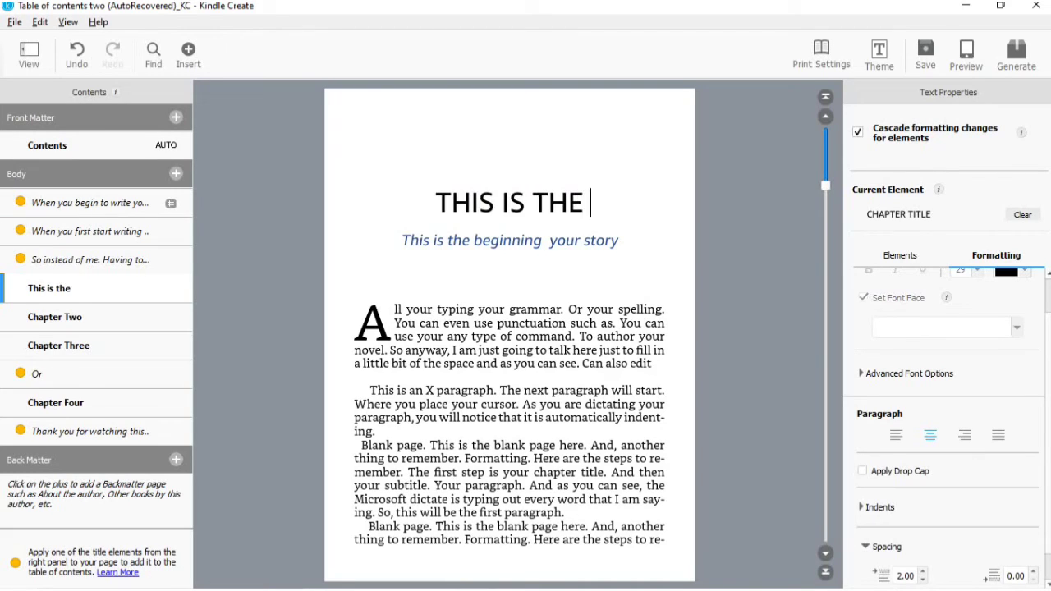
text(BEGIN)
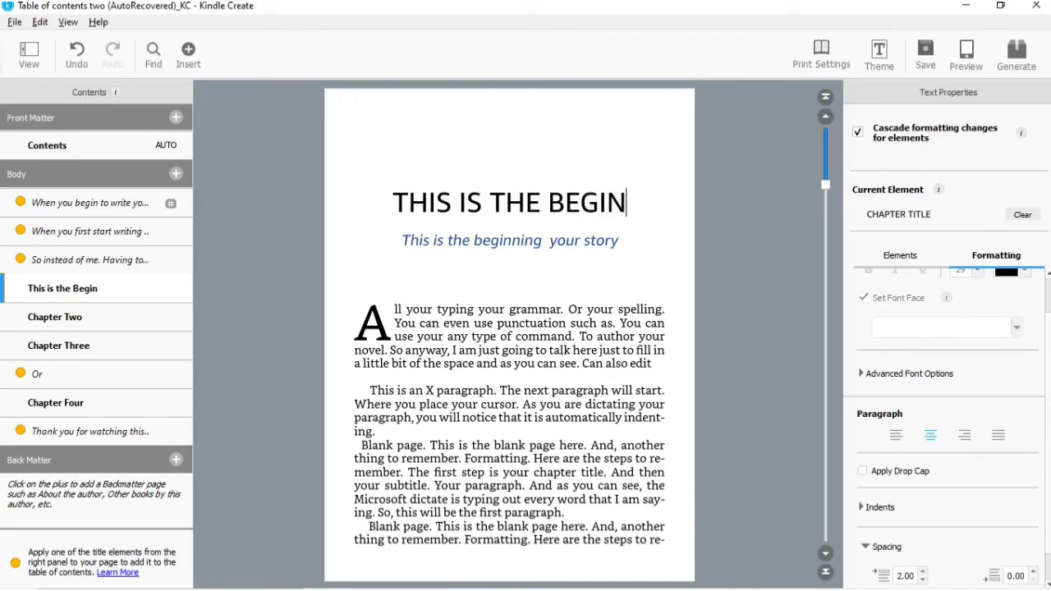
text(NING)
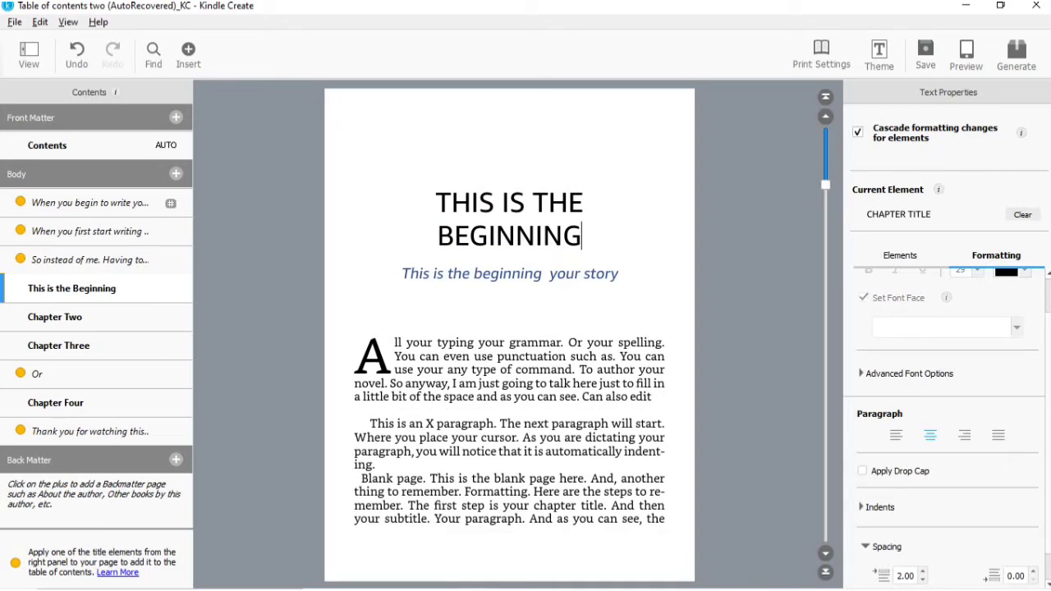
click(47, 145)
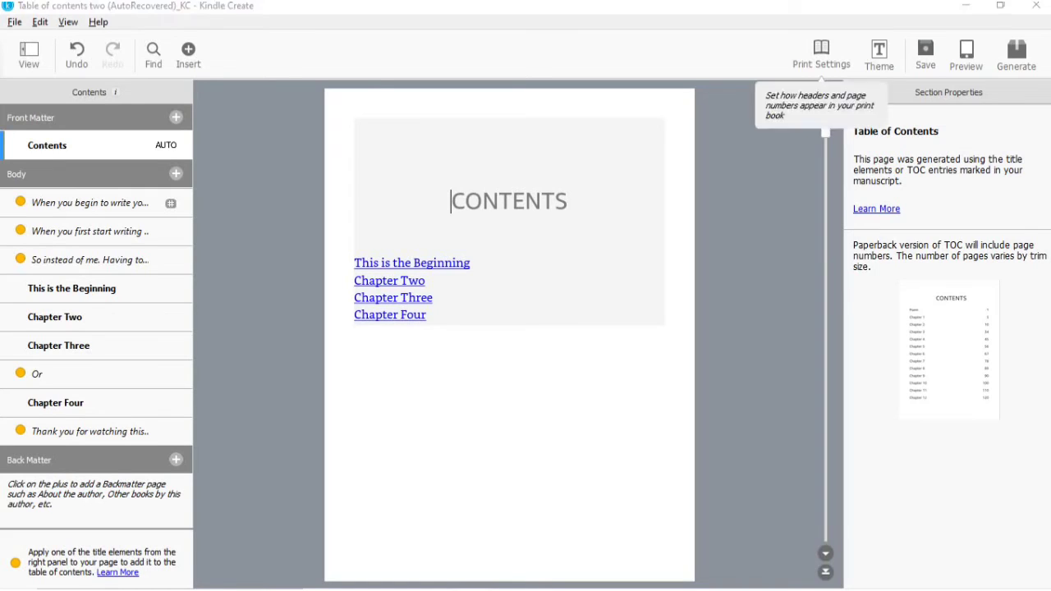
Switch to Word and select the "CHAPTER TITLE" and "Chapter One" entries in the table of contents.
mouse_move(514, 586)
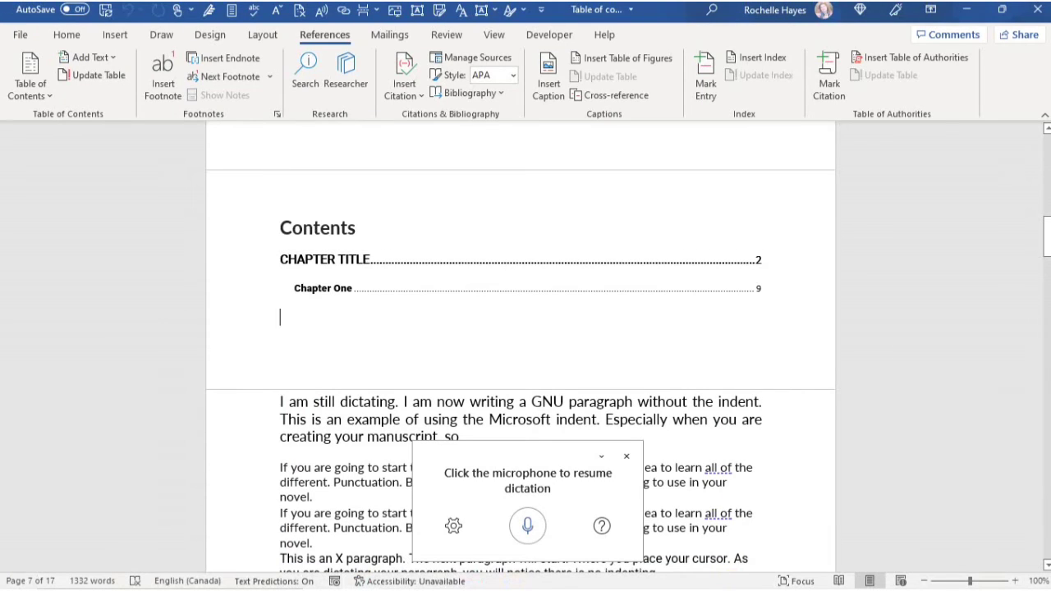
click(357, 228)
drag(281, 260, 764, 291)
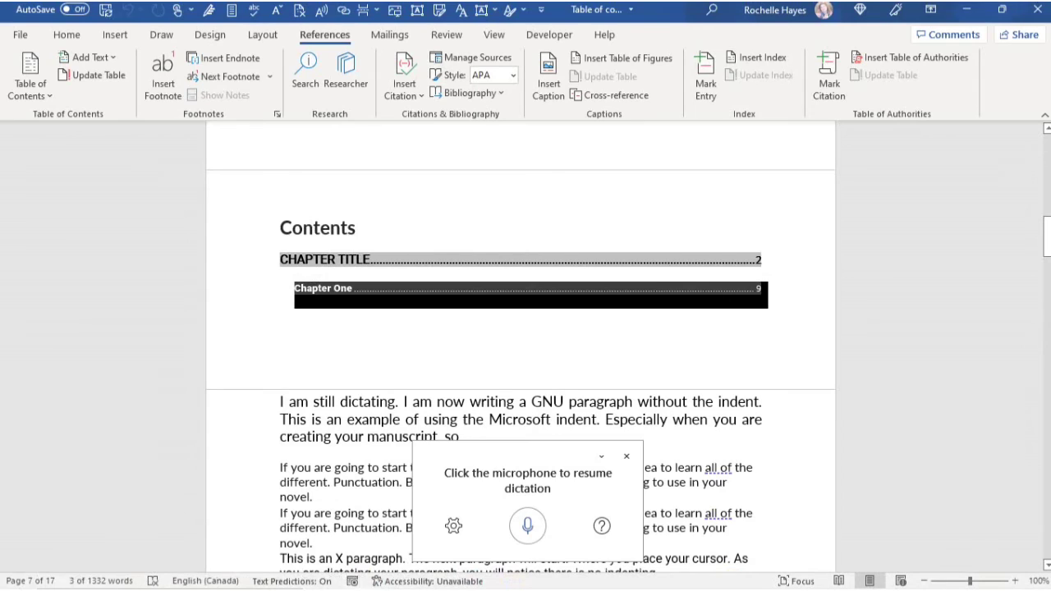
Insert an Automatic Table 2 table of contents above the existing "CHAPTER TITLE" and "Chapter One" entries.
click(281, 261)
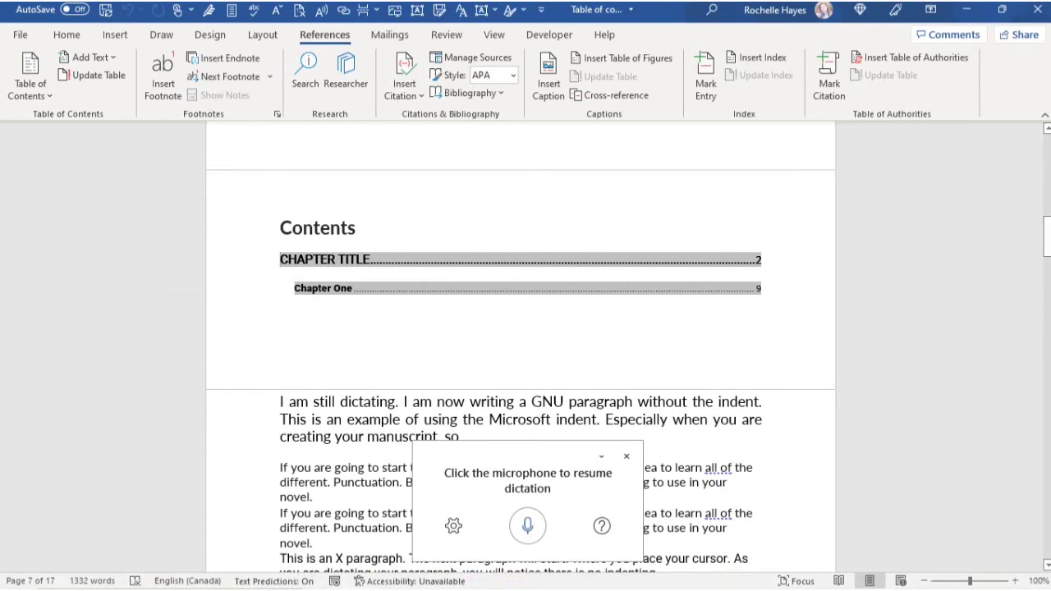
click(30, 82)
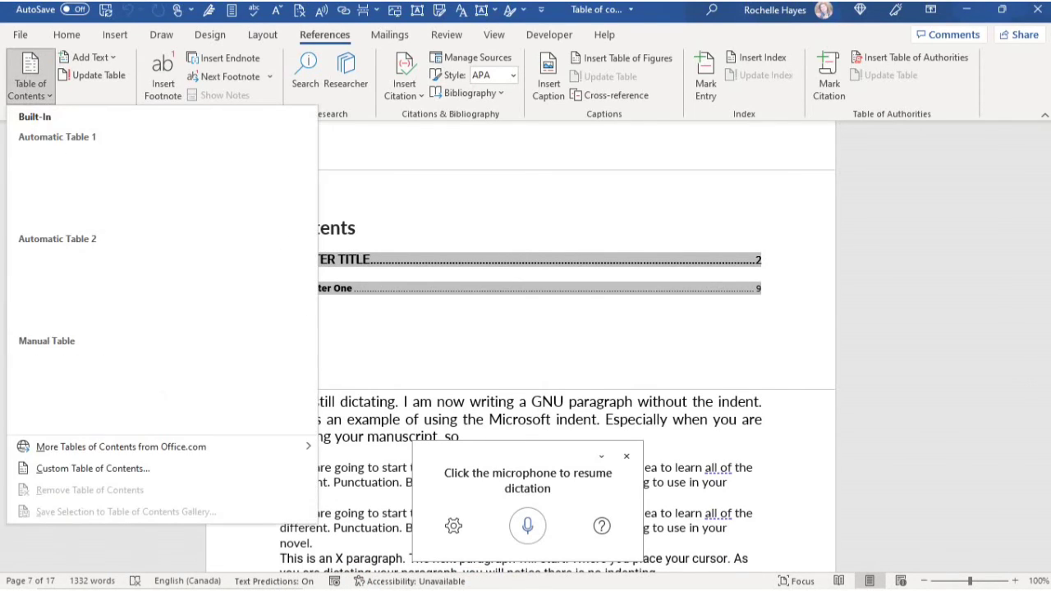
click(164, 279)
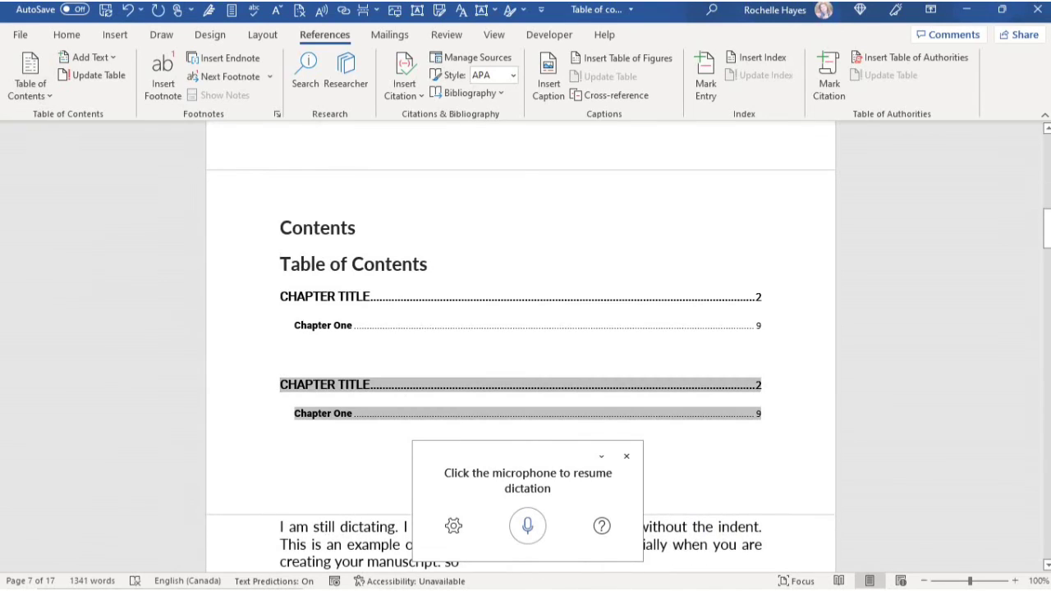
Customize the lower table of contents to leave out Heading 2 and Heading 3 by clearing their TOC levels.
click(30, 78)
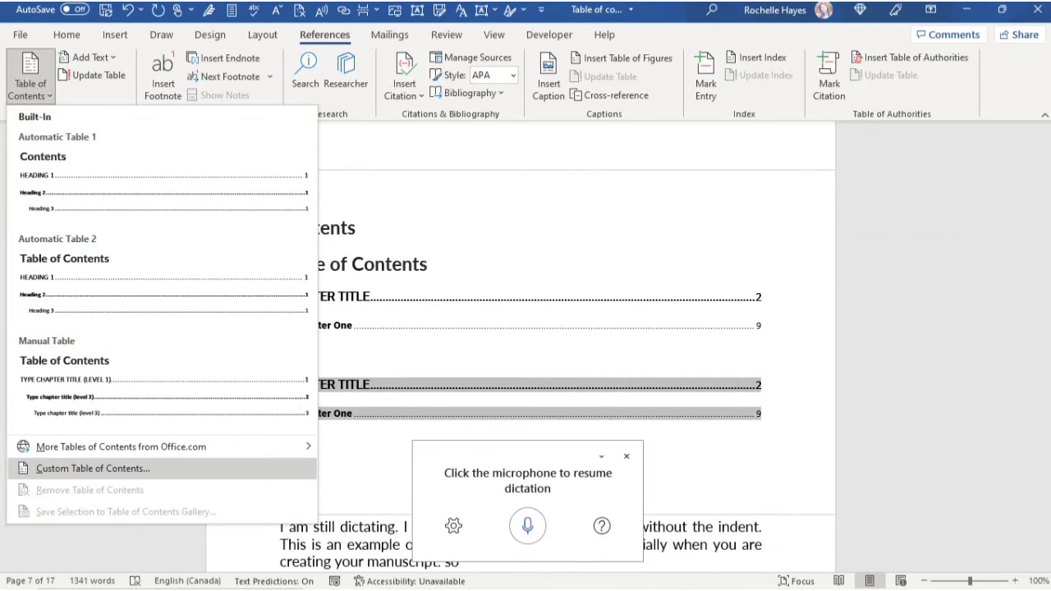
click(92, 468)
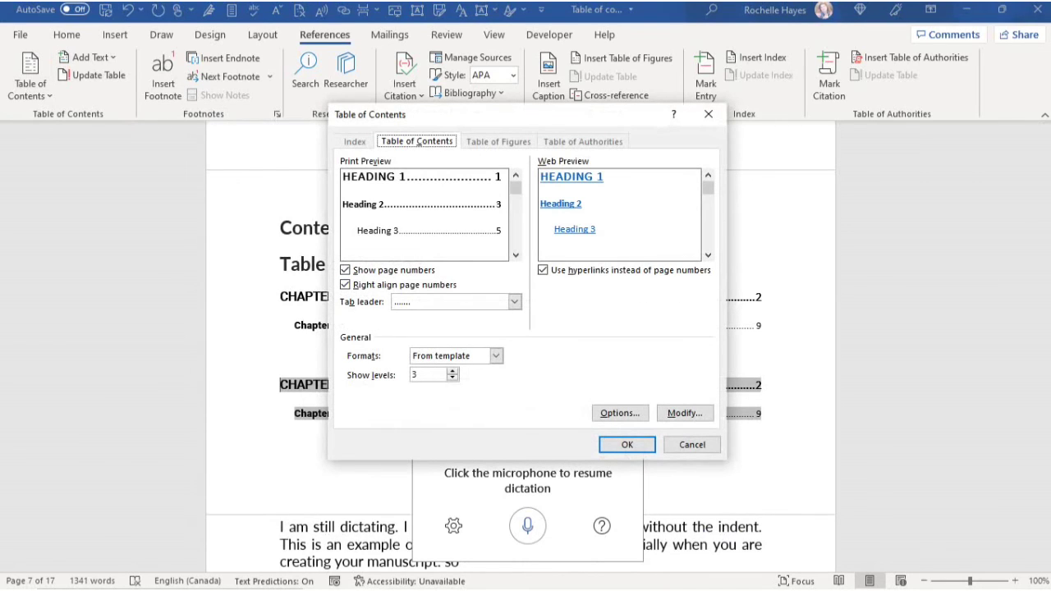
click(620, 413)
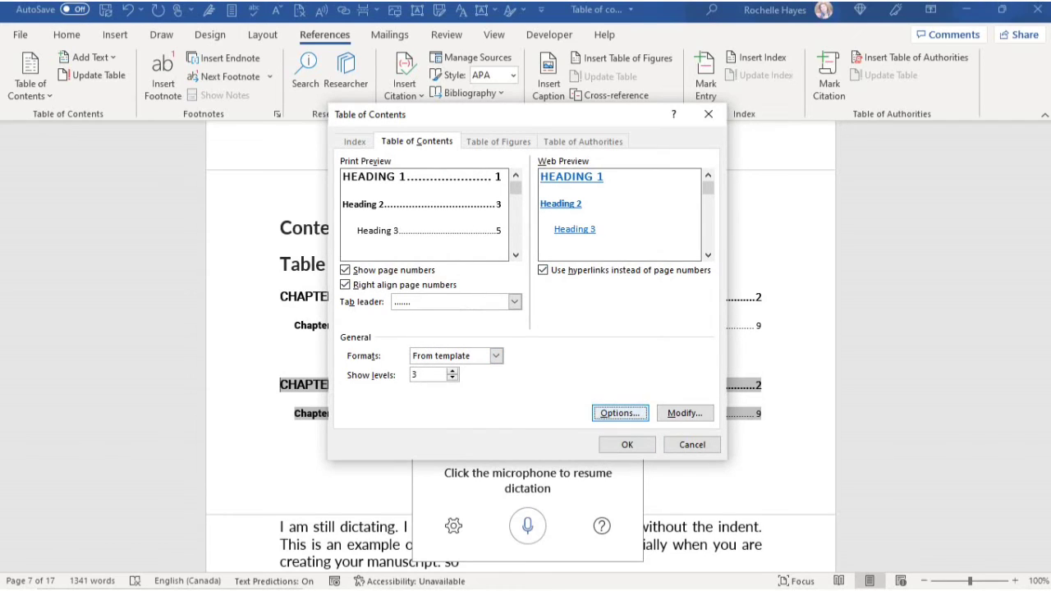
click(620, 413)
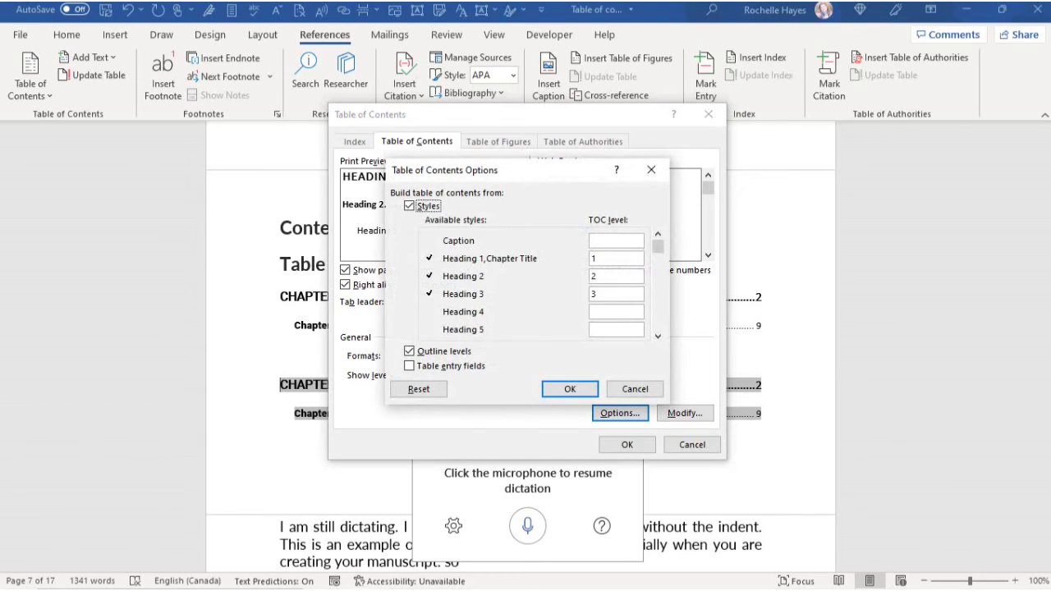
click(616, 277)
key(BackSpace)
click(616, 294)
key(BackSpace)
click(570, 389)
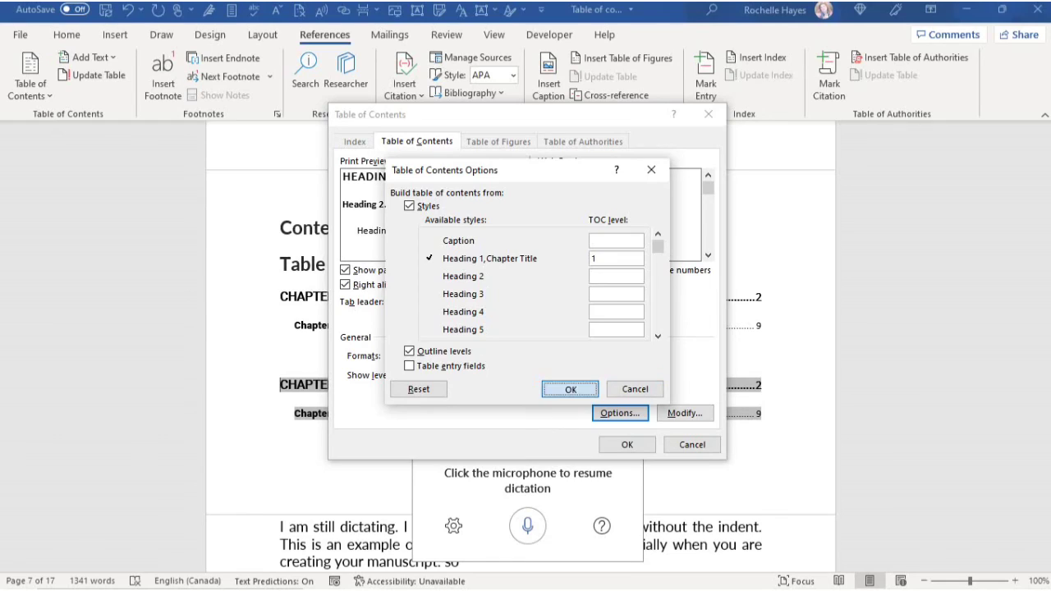
key(Return)
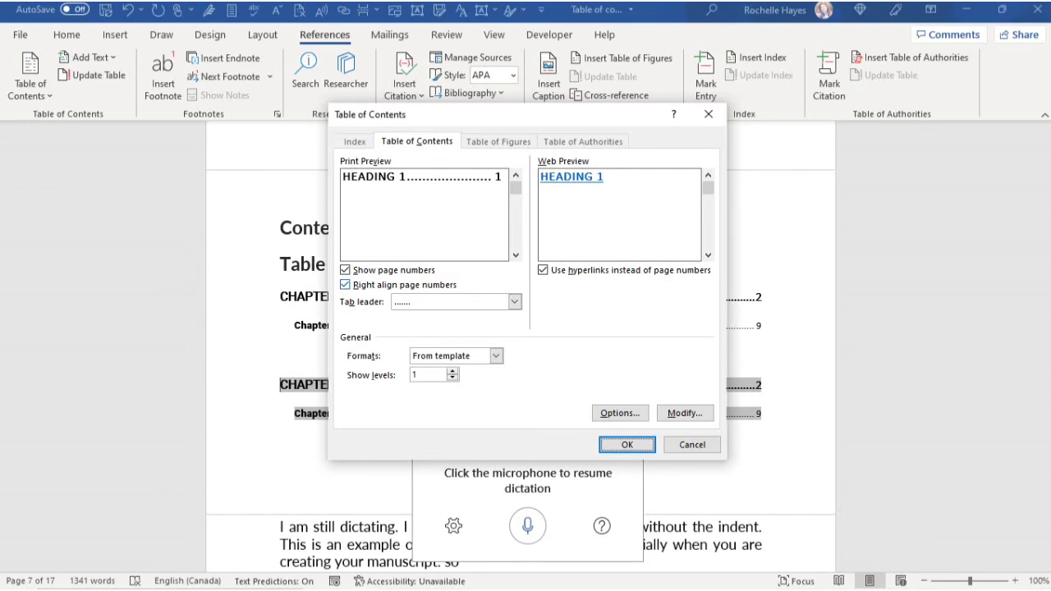
Turn off page numbers for the custom table of contents and replace the existing lower table with it.
click(345, 270)
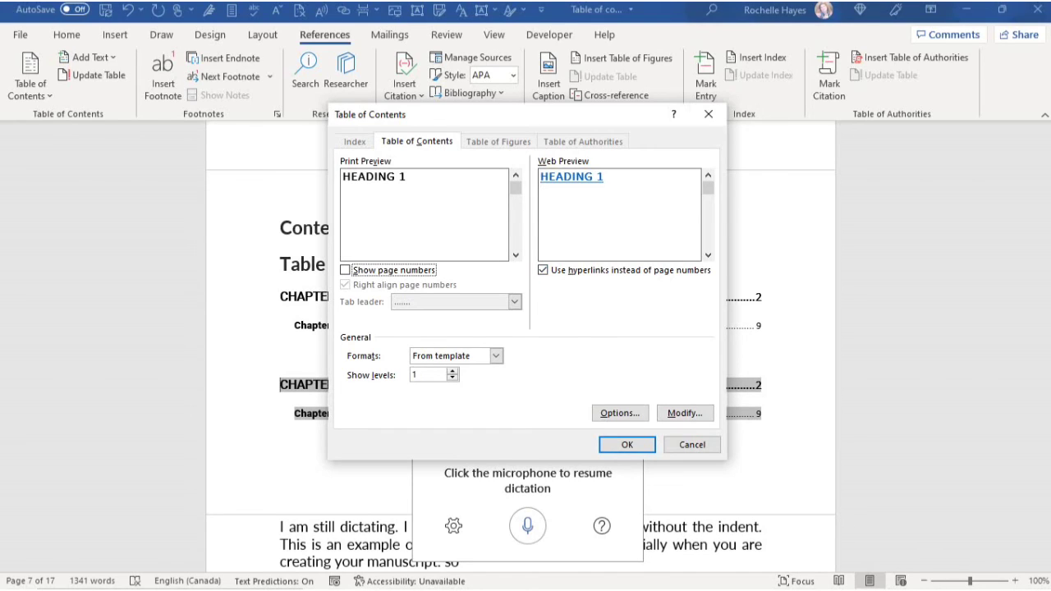
key(Return)
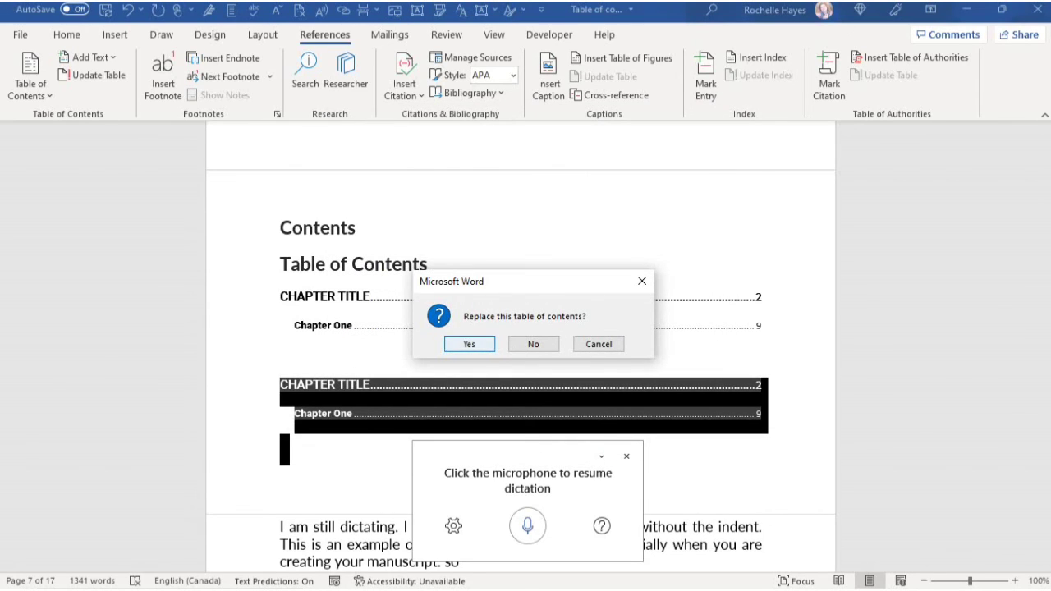
key(Return)
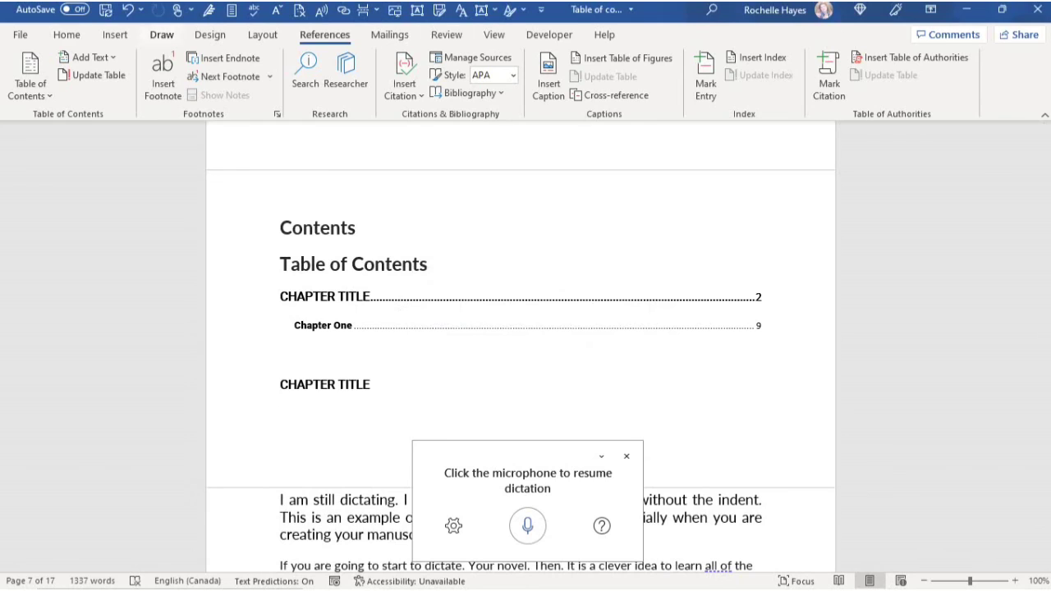
Apply the TOC Heading style at the blank line below the lower table of contents.
click(66, 35)
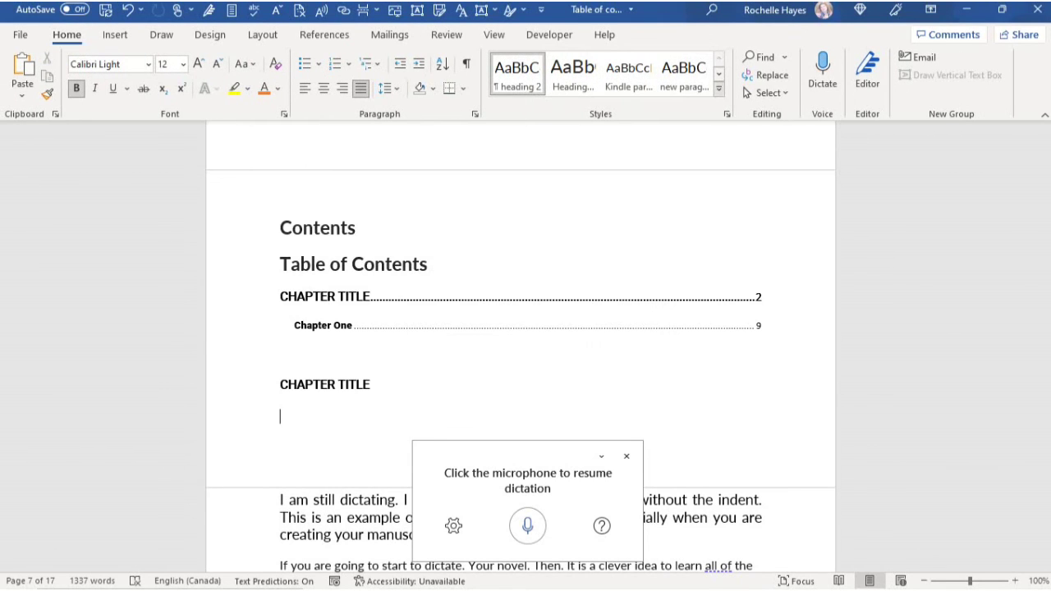
click(719, 89)
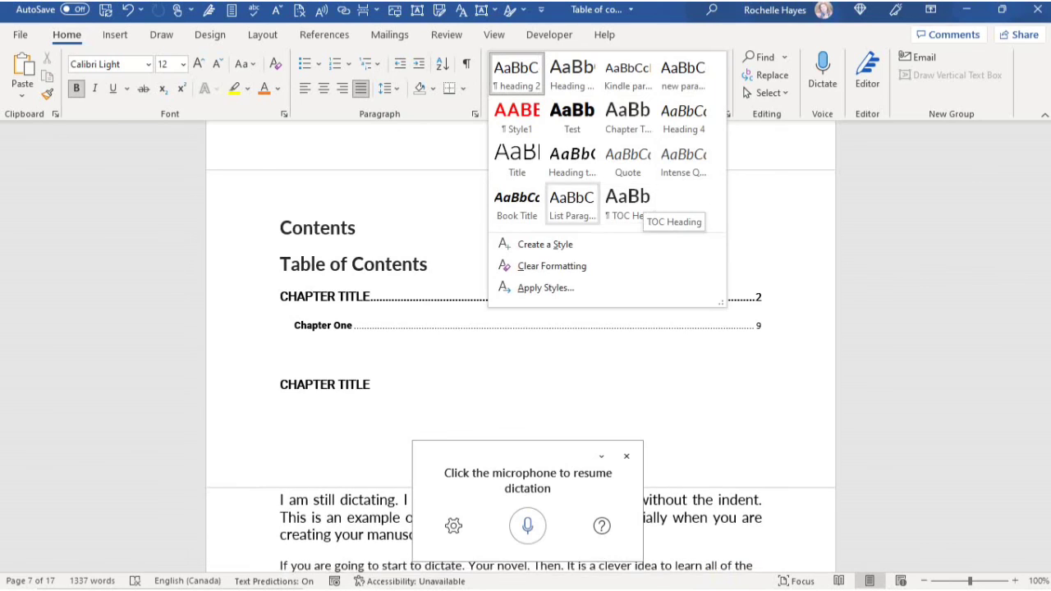
click(627, 202)
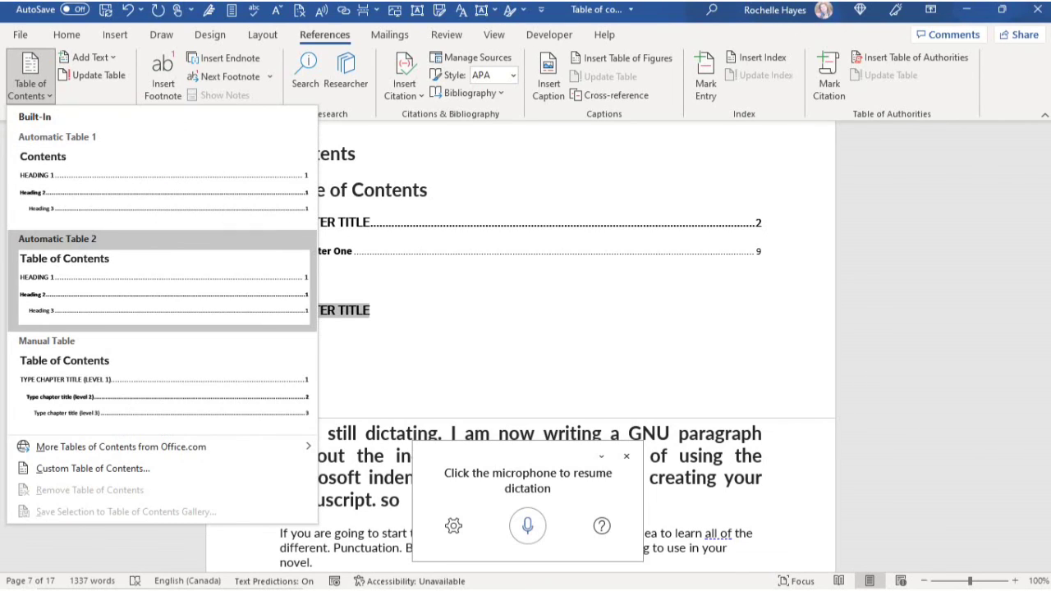
Apply the TOC Heading style to the "CHAPTER TITLE" and "Chapter One" entries under the Table of Contents heading.
click(92, 469)
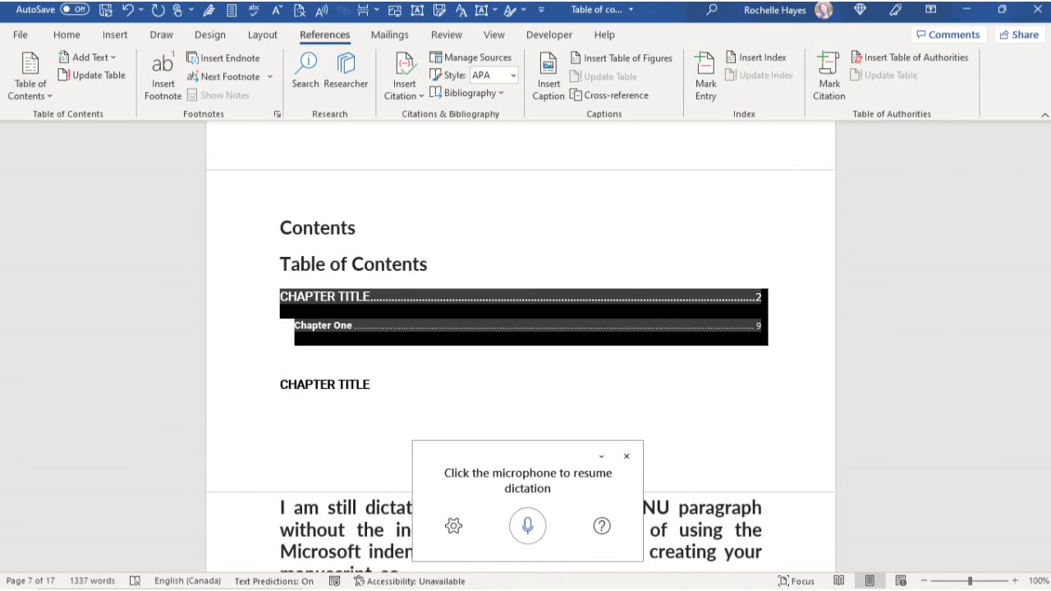
click(67, 34)
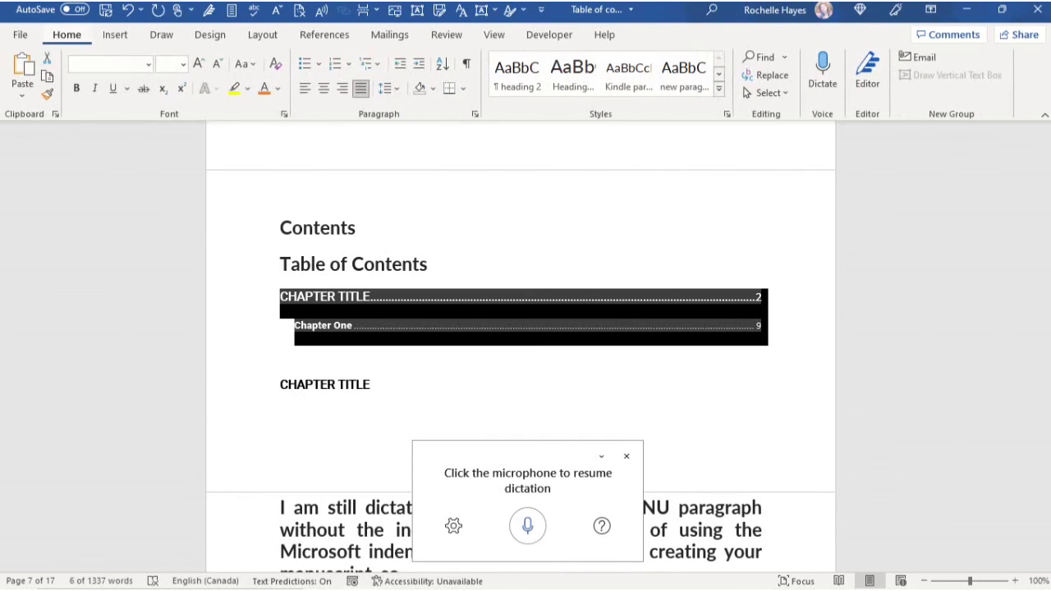
click(719, 88)
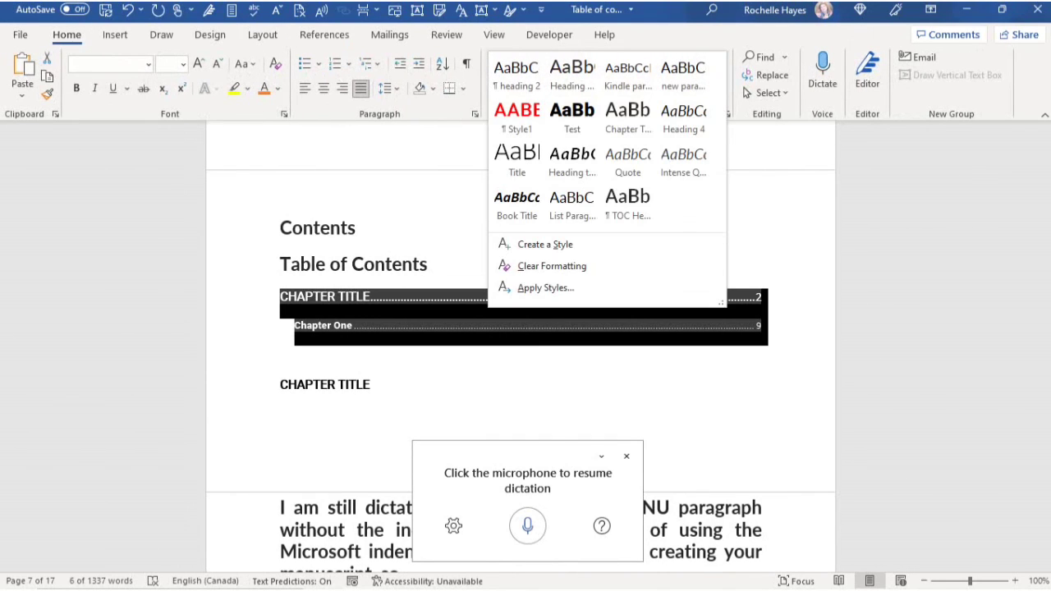
click(627, 201)
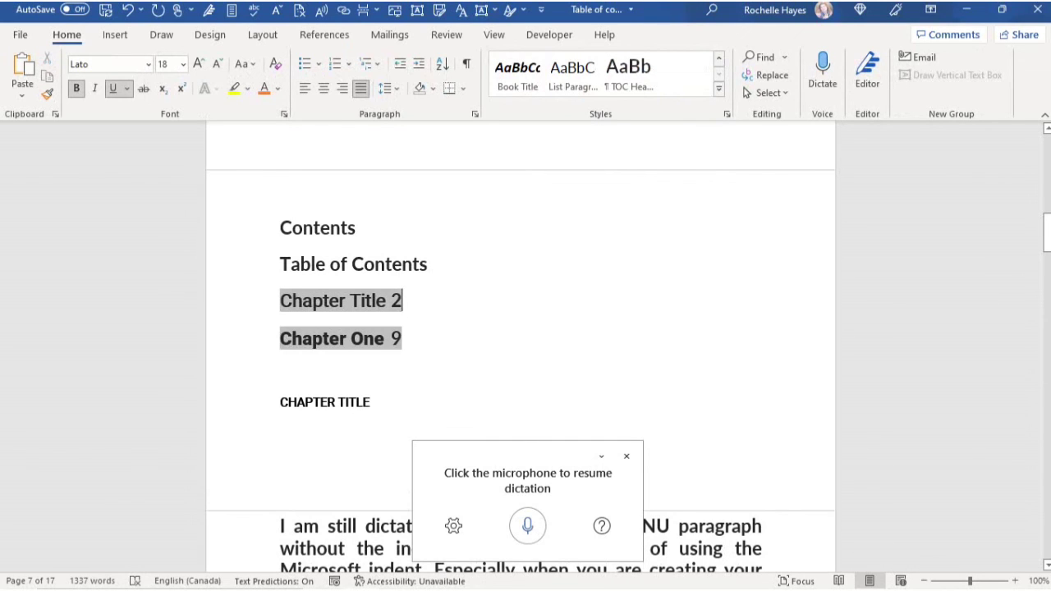
Review the restyled table of contents entries in the manuscript and switch to Kindle Create.
scroll(521, 345, down, 5)
scroll(521, 345, up, 4)
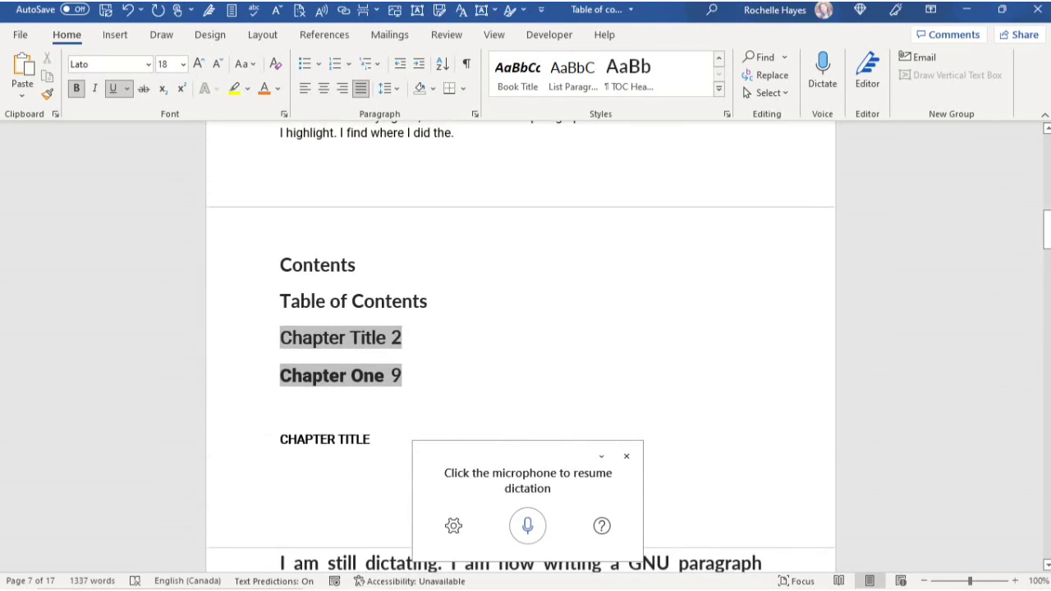
scroll(521, 345, down, 3)
scroll(521, 345, up, 3)
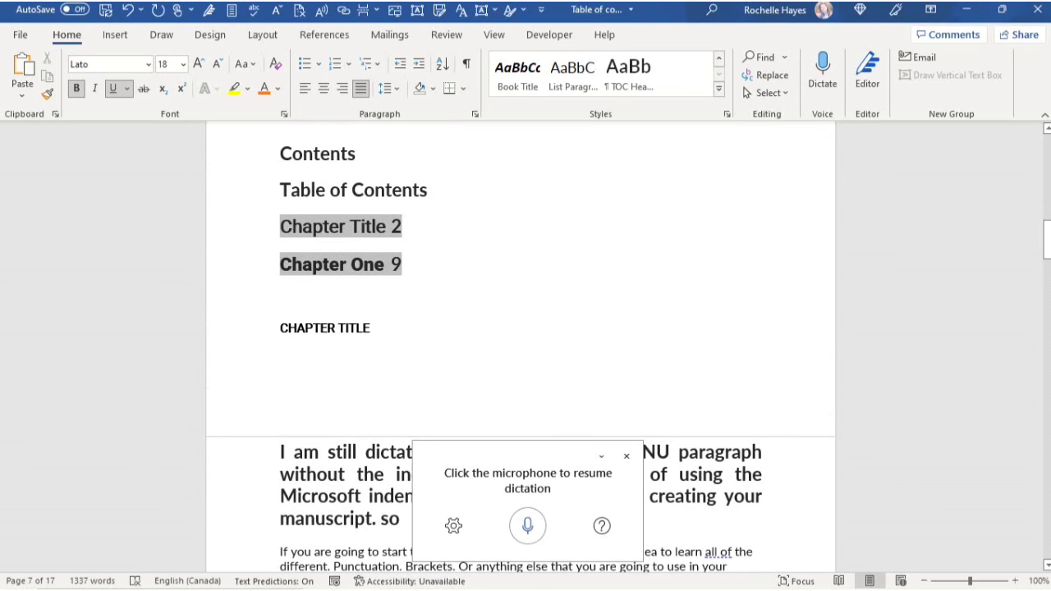
click(967, 10)
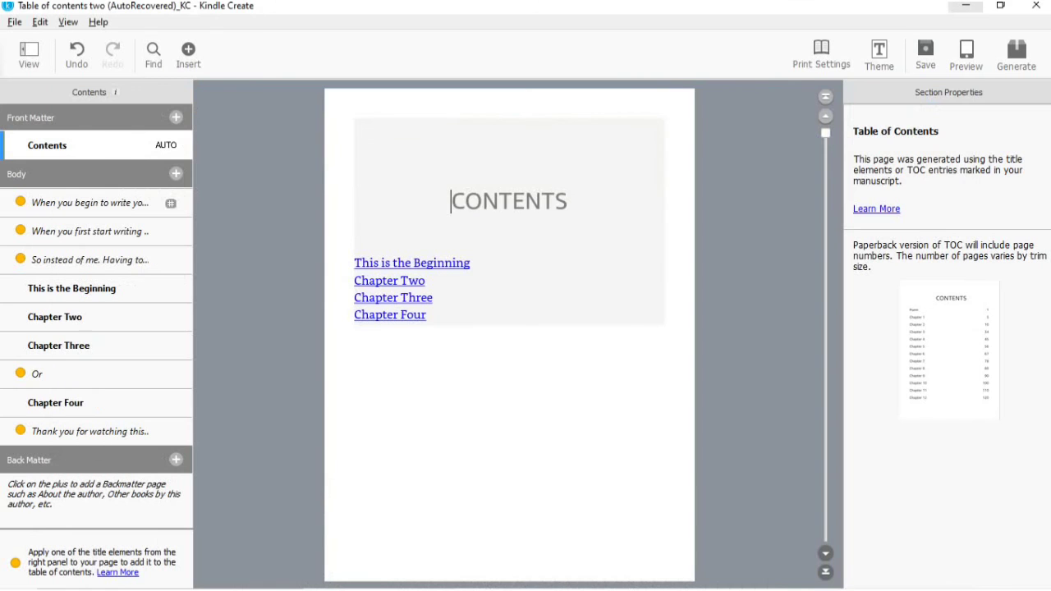